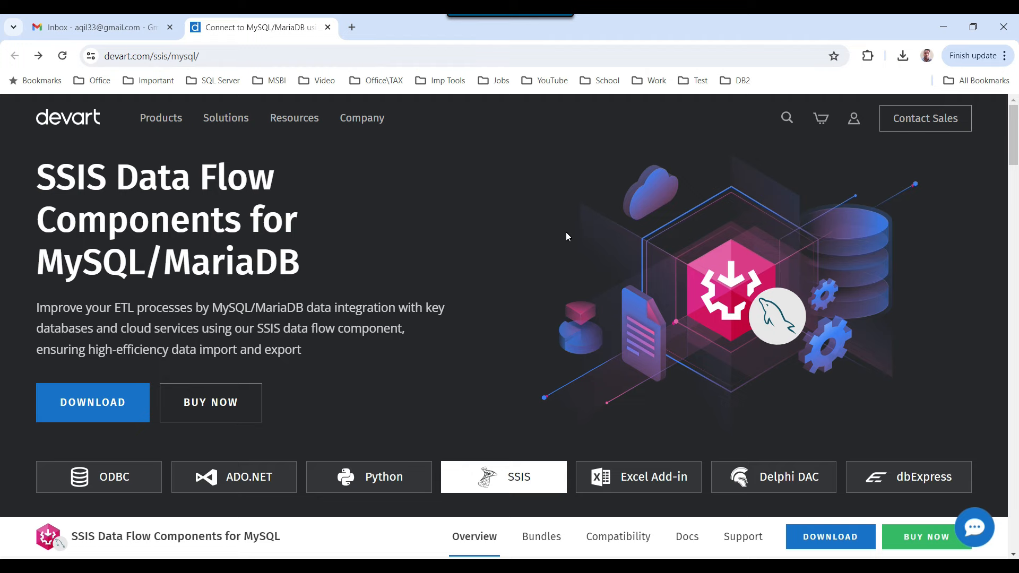
Open the download page for Devart SSIS Data Flow Components for MySQL and locate the Windows installer.
{"action": "left_click", "coordinate": [120, 404]}
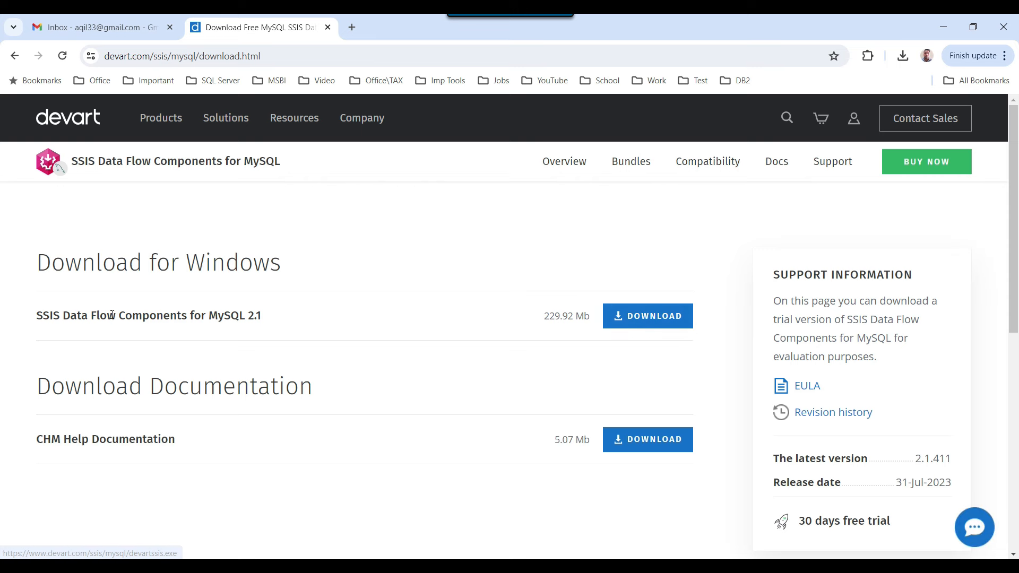
{"action": "left_click_drag", "start_coordinate": [60, 318], "coordinate": [268, 317]}
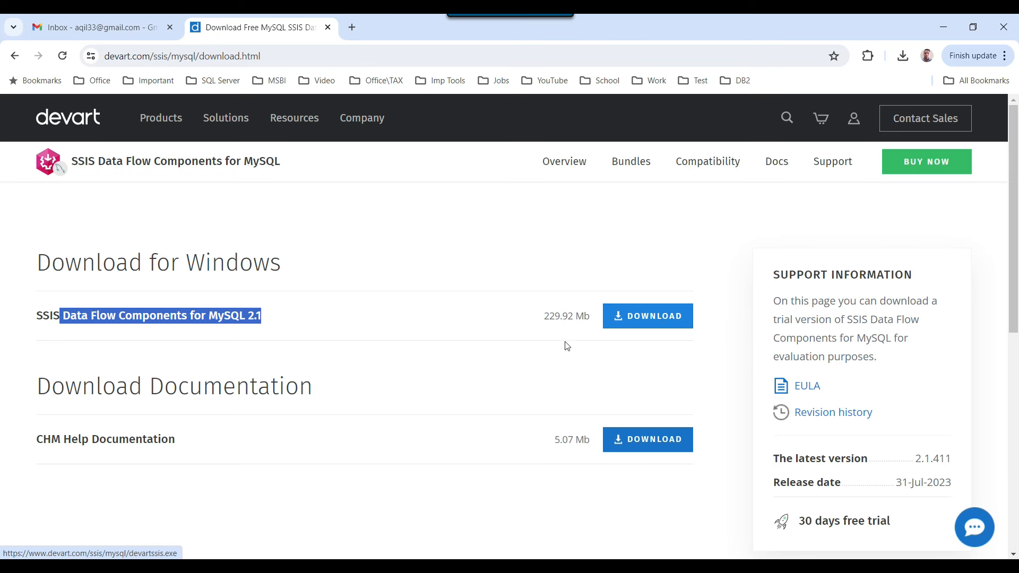
{"action": "left_click", "coordinate": [509, 351]}
Run devartssis.exe from the Downloads folder as administrator, and minimize the open windows.
{"action": "left_click", "coordinate": [283, 565]}
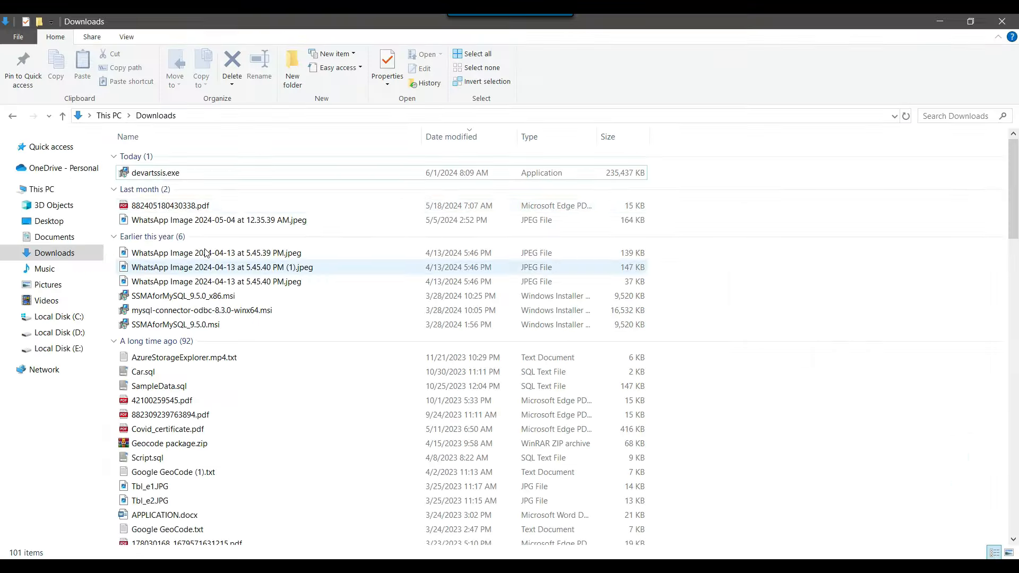
{"action": "left_click", "coordinate": [158, 177]}
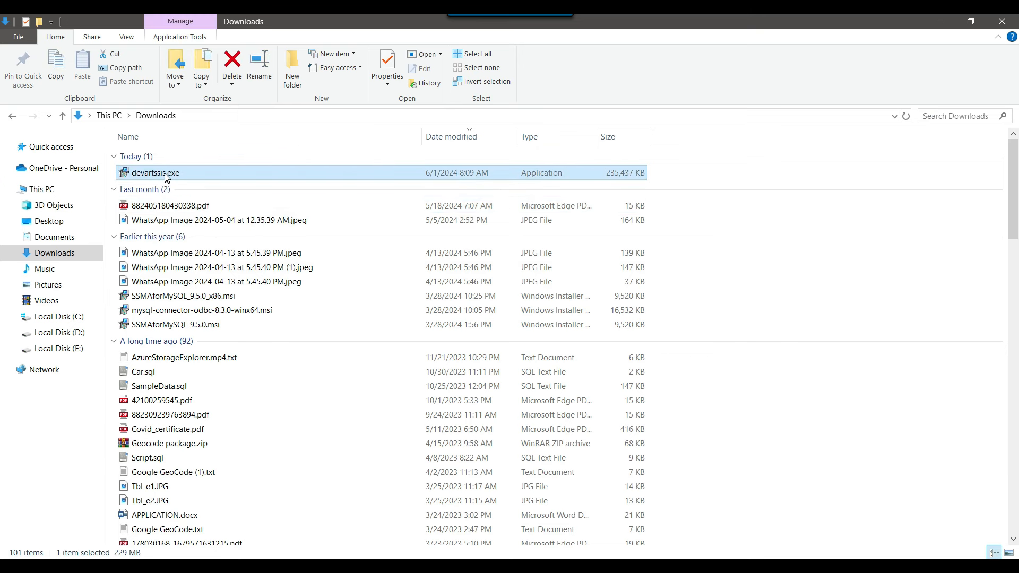
{"action": "right_click", "coordinate": [165, 176]}
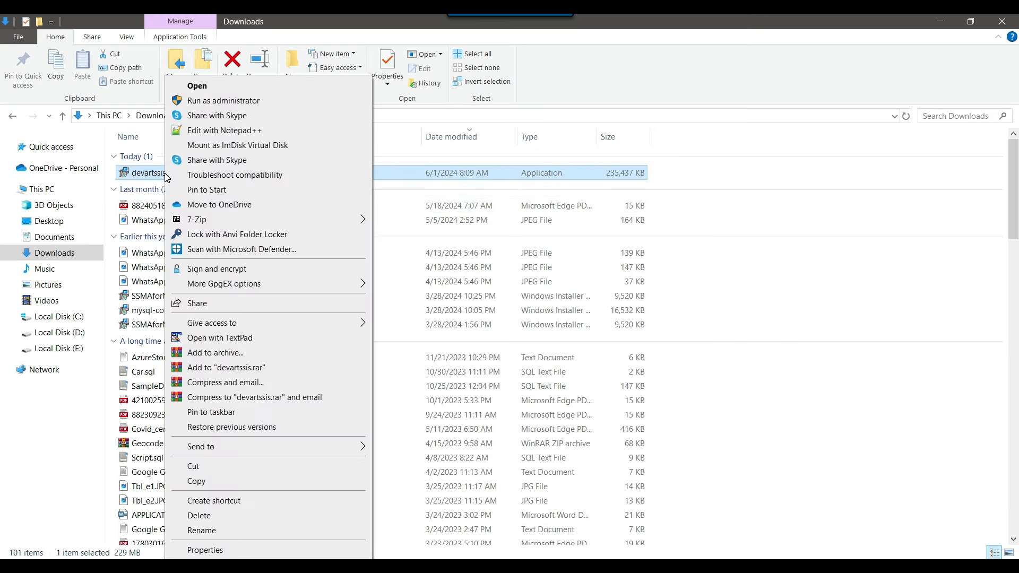
{"action": "left_click", "coordinate": [223, 101]}
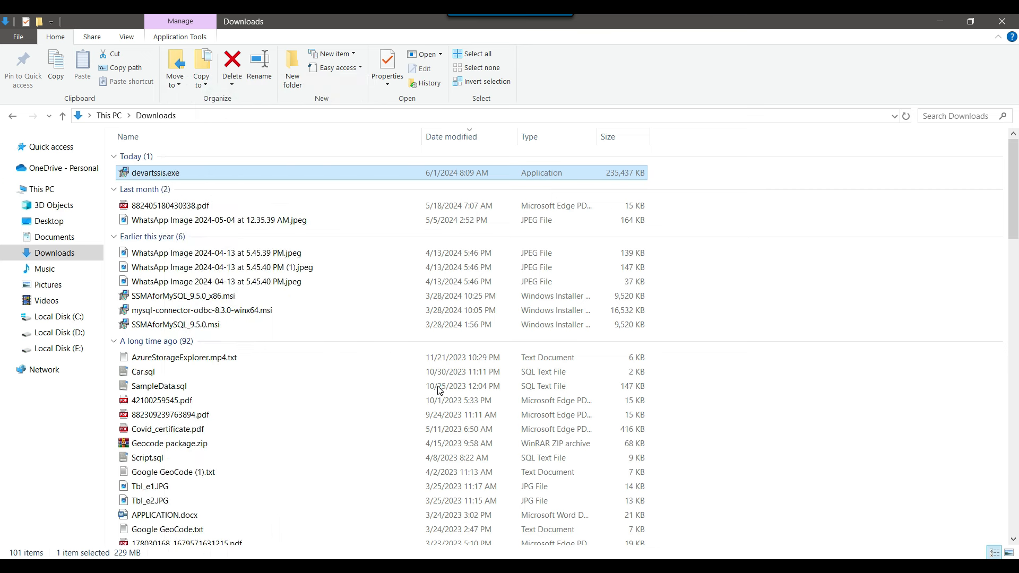
{"action": "left_click", "coordinate": [946, 21]}
{"action": "left_click", "coordinate": [944, 18]}
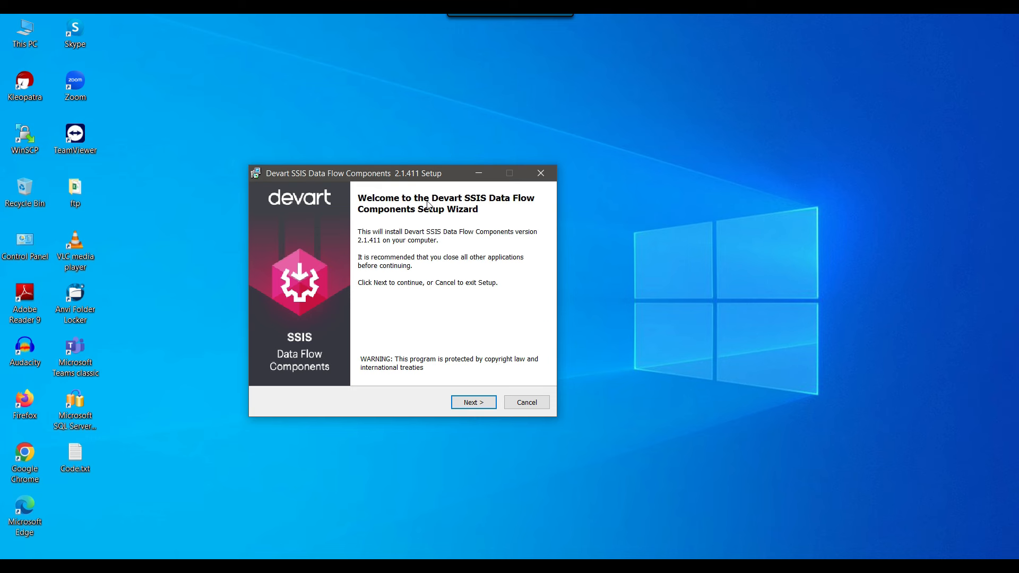
Install Devart SSIS Data Flow Components, accepting the license agreement and keeping the default settings, and finish the setup.
{"action": "left_click_drag", "start_coordinate": [363, 177], "coordinate": [316, 173]}
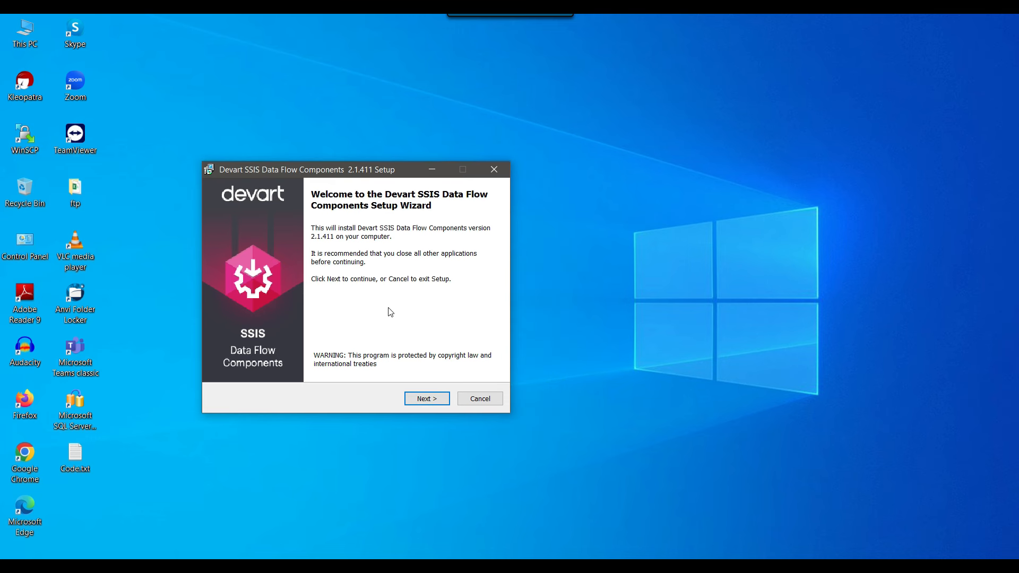
{"action": "left_click", "coordinate": [434, 400]}
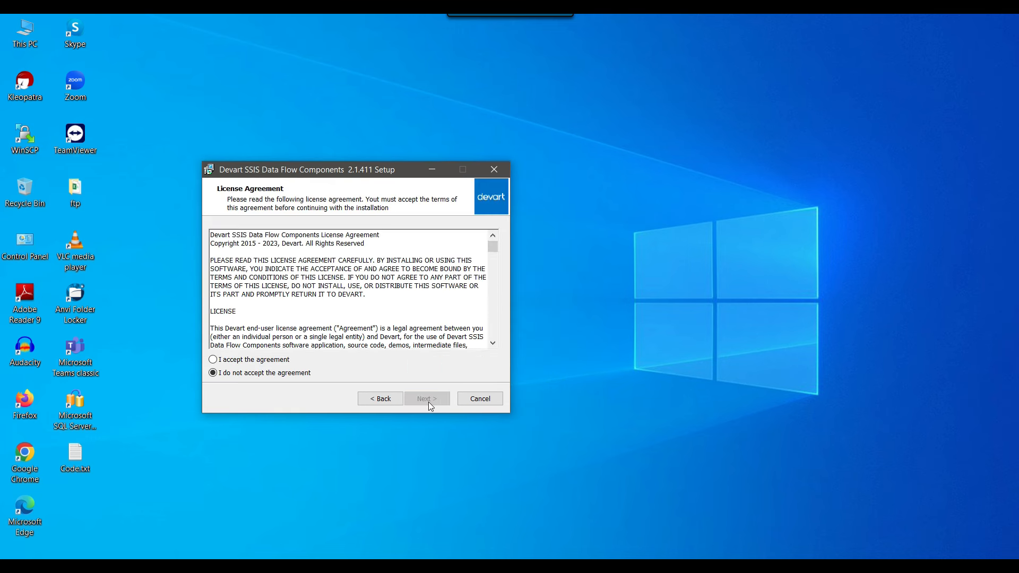
{"action": "left_click", "coordinate": [213, 359]}
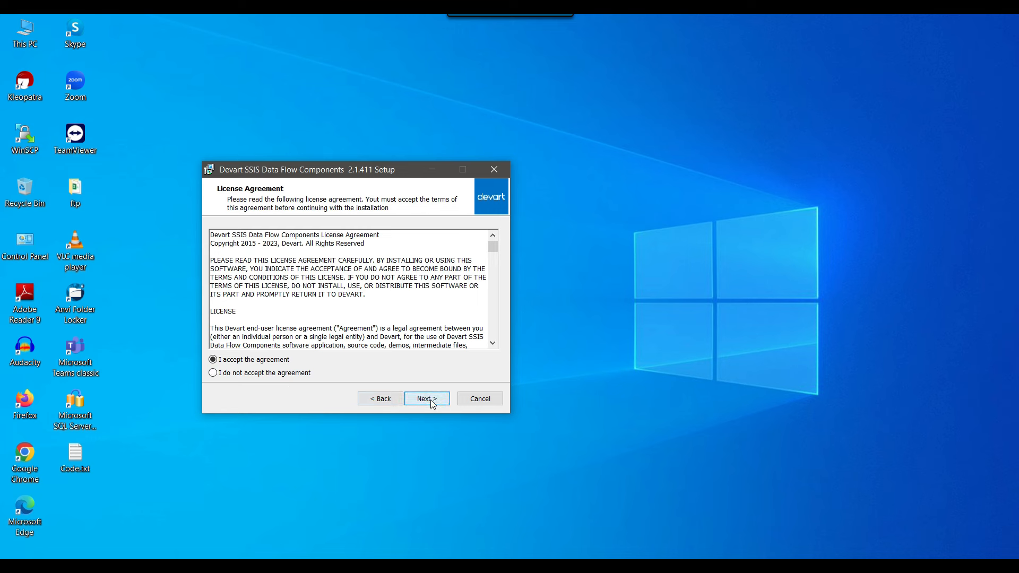
{"action": "left_click", "coordinate": [428, 399]}
{"action": "left_click", "coordinate": [433, 403]}
{"action": "left_click", "coordinate": [434, 406]}
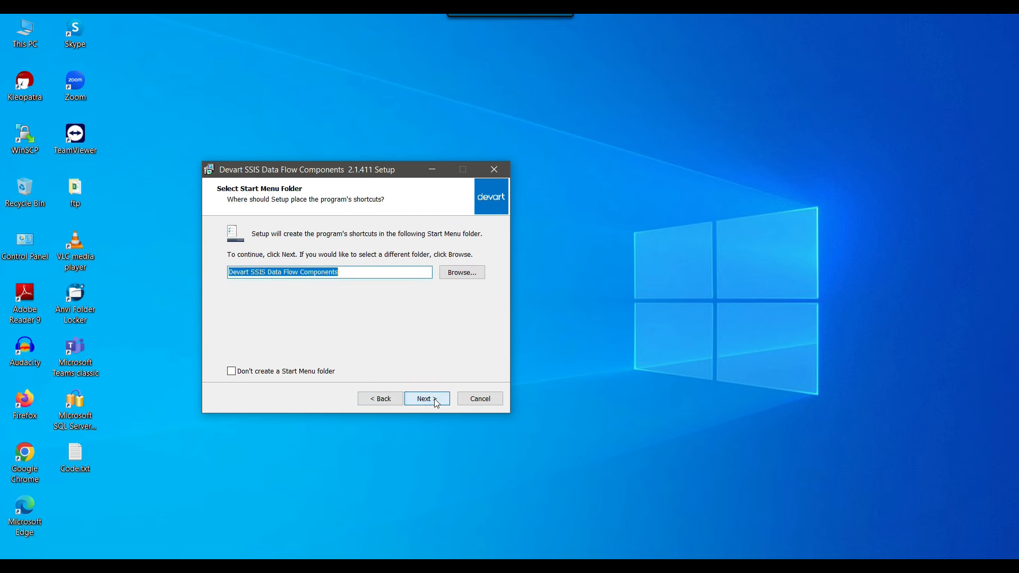
{"action": "left_click", "coordinate": [428, 405]}
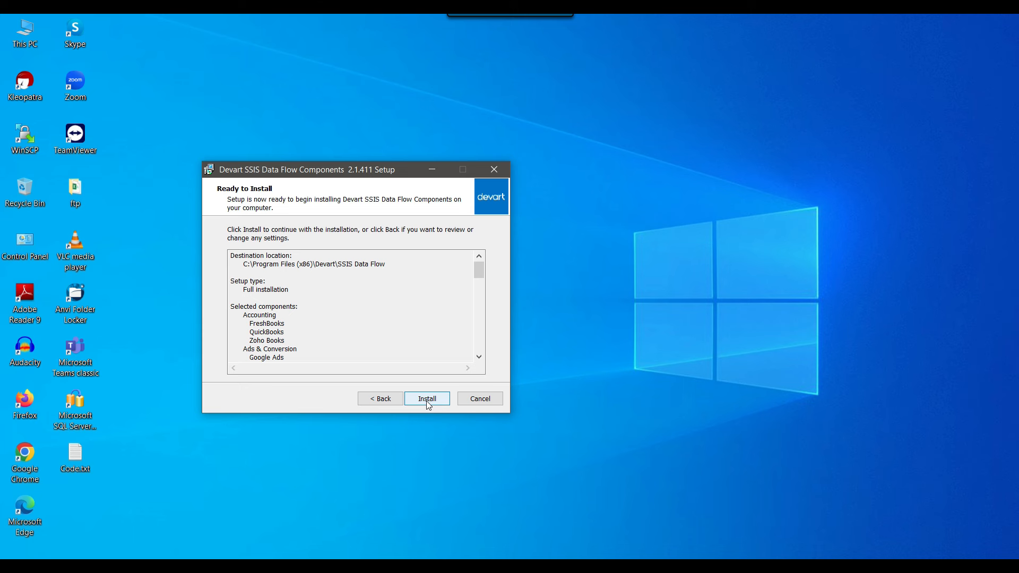
{"action": "left_click", "coordinate": [429, 405]}
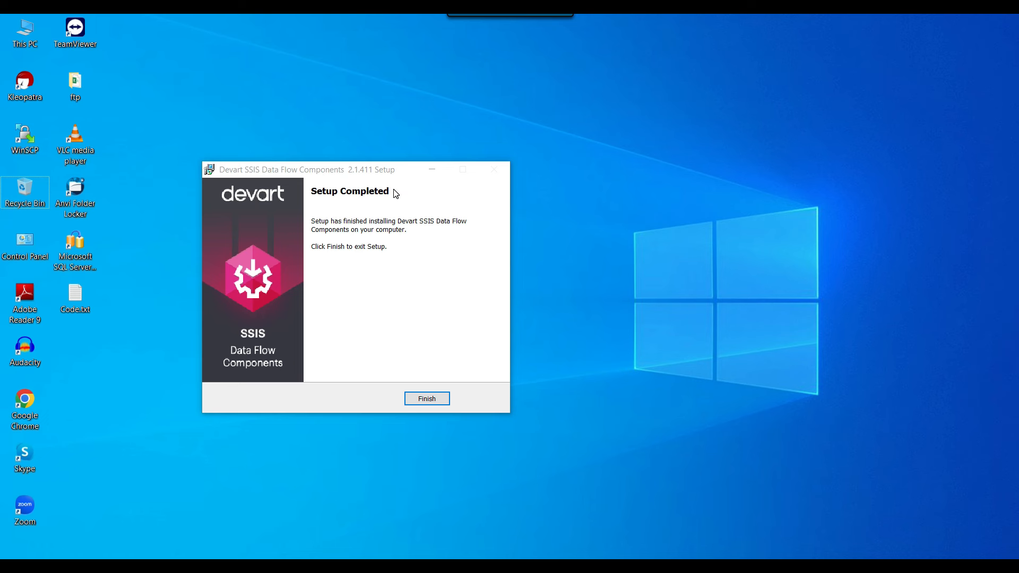
{"action": "key", "text": "Return"}
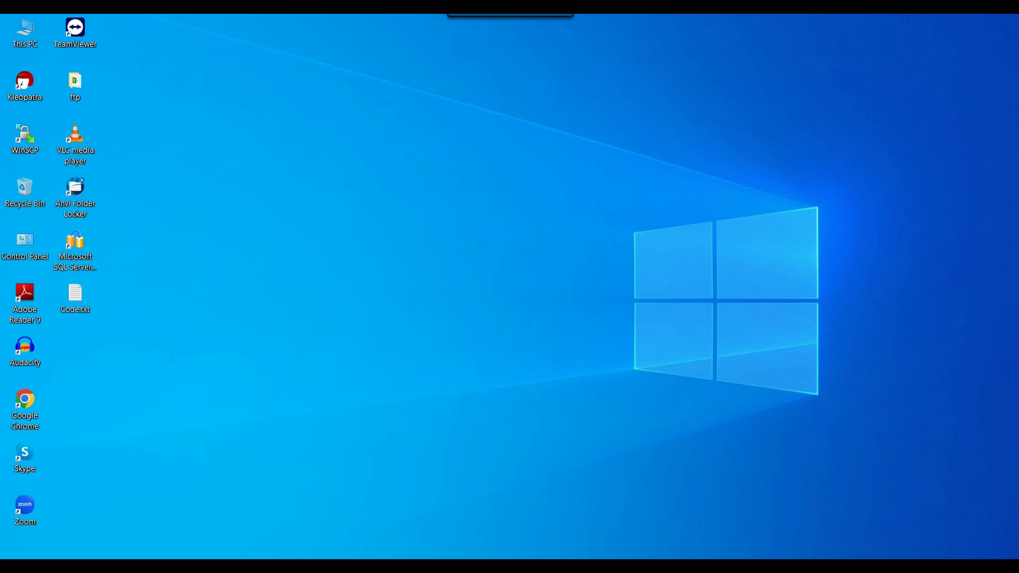
Launch SQL Server Management Studio 18, connect to DESKTOP-EKJ1P64\SQL2019 with Windows Authentication, and expand its databases.
{"action": "type", "text": "ssms"}
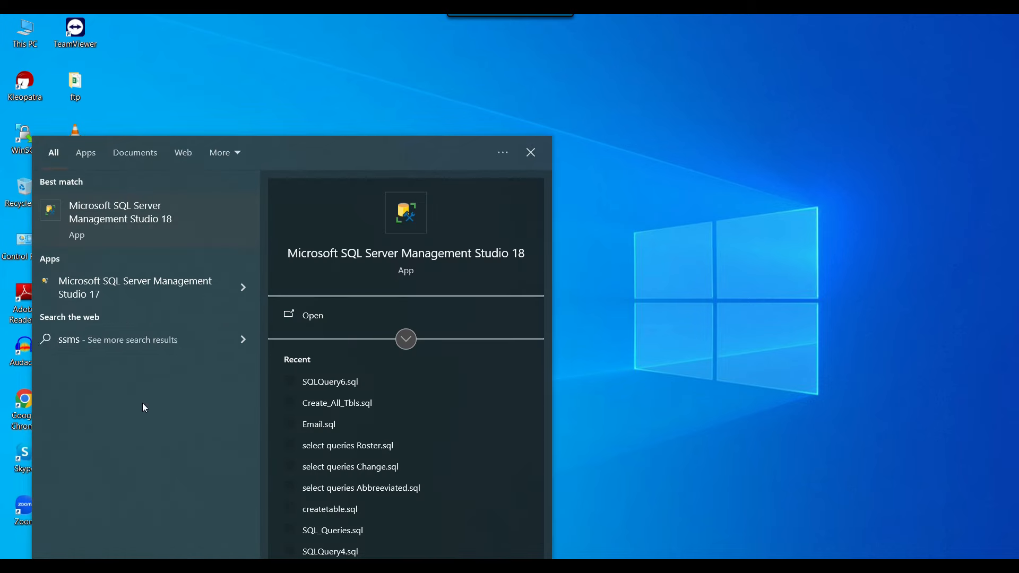
{"action": "left_click", "coordinate": [136, 217]}
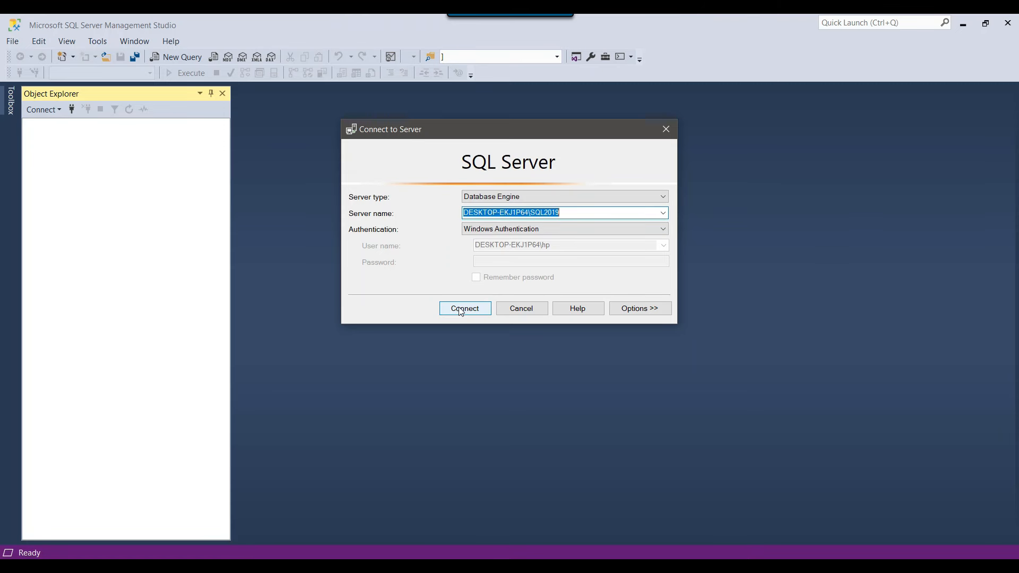
{"action": "left_click", "coordinate": [461, 309]}
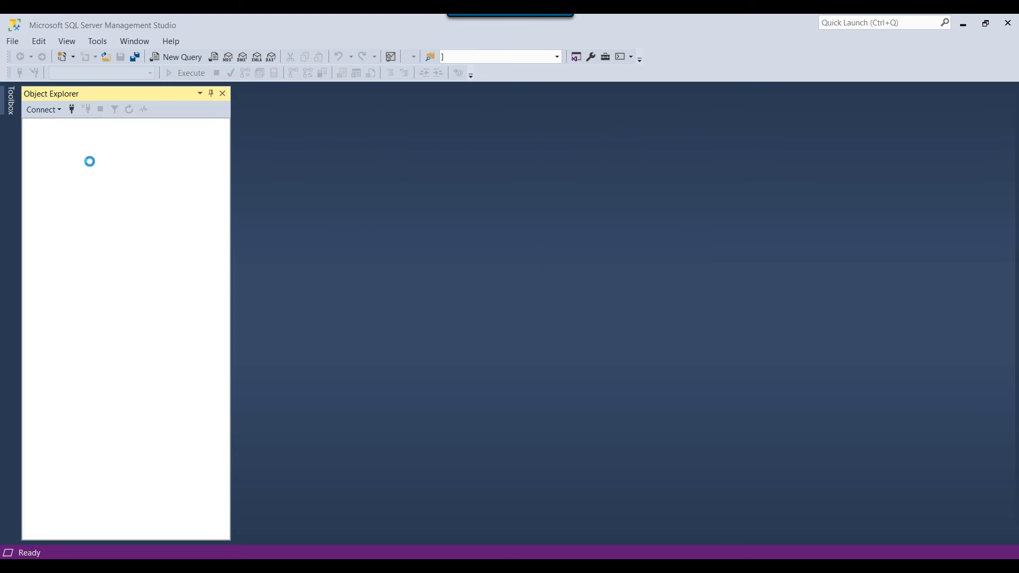
{"action": "left_click", "coordinate": [38, 137]}
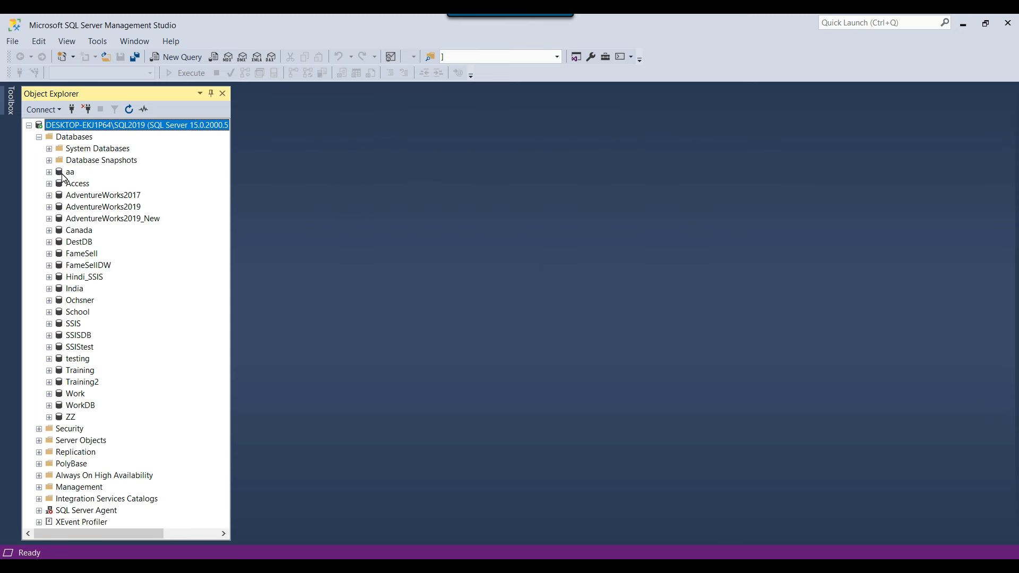
{"action": "left_click", "coordinate": [79, 254]}
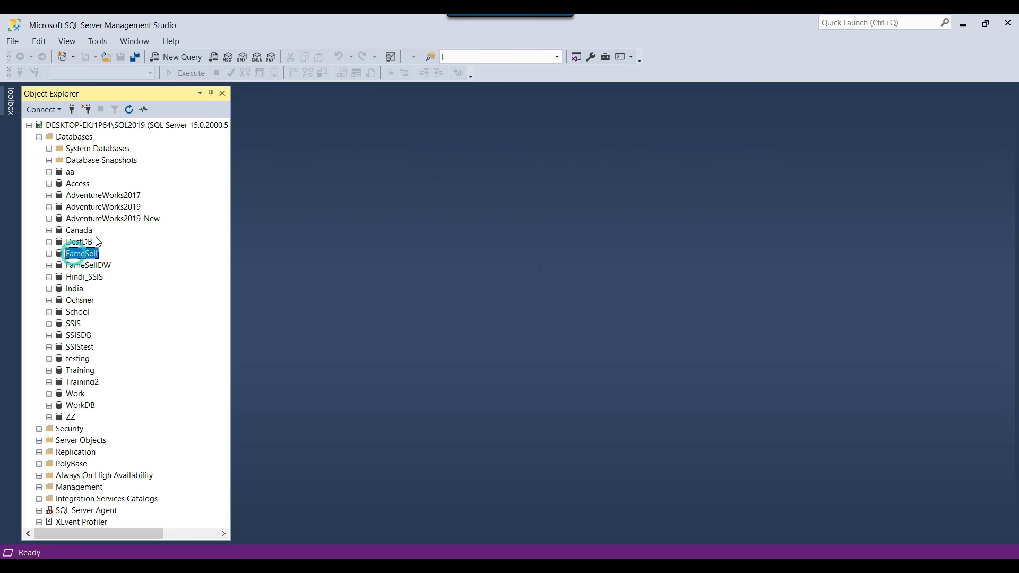
{"action": "left_click", "coordinate": [71, 127]}
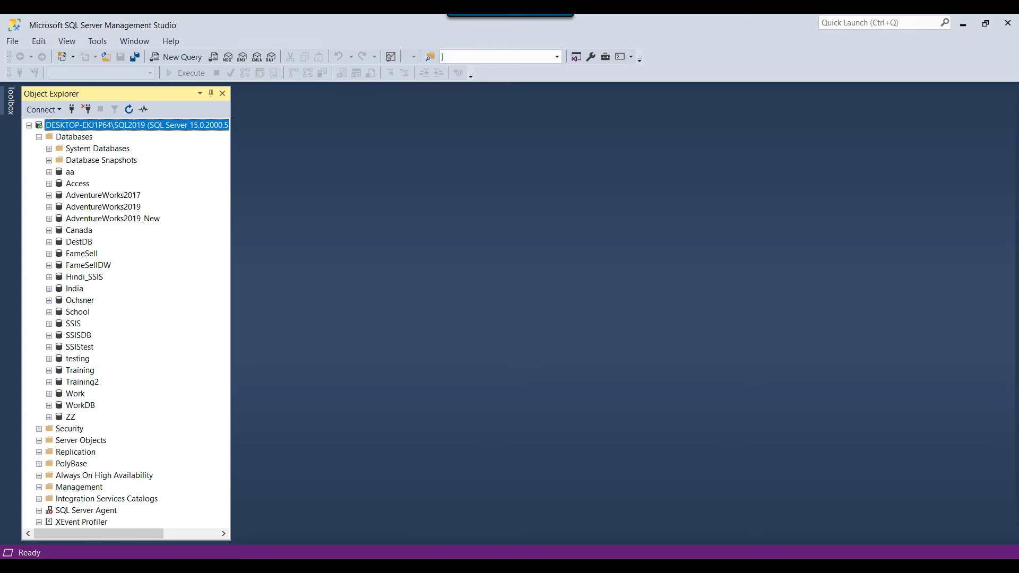
Launch MySQL Workbench and open the Local instance MySQL80 connection.
{"action": "left_click", "coordinate": [14, 567]}
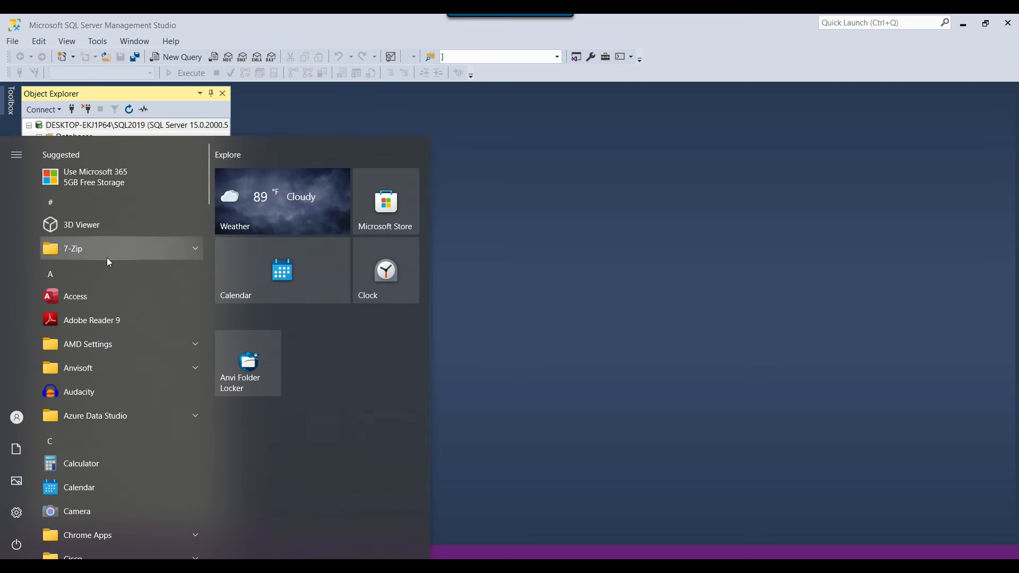
{"action": "left_click", "coordinate": [46, 567]}
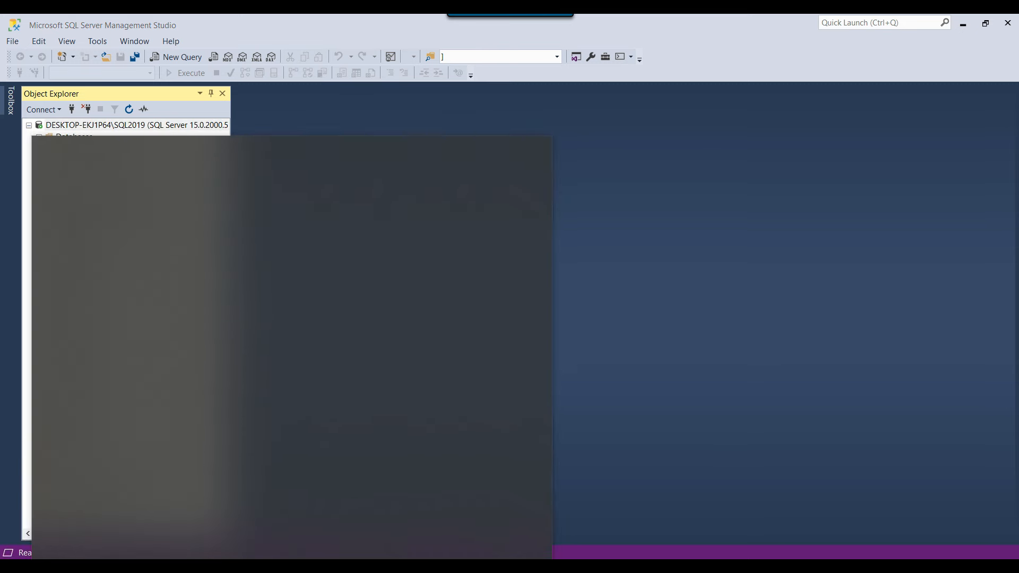
{"action": "type", "text": "my"}
{"action": "left_click", "coordinate": [122, 213]}
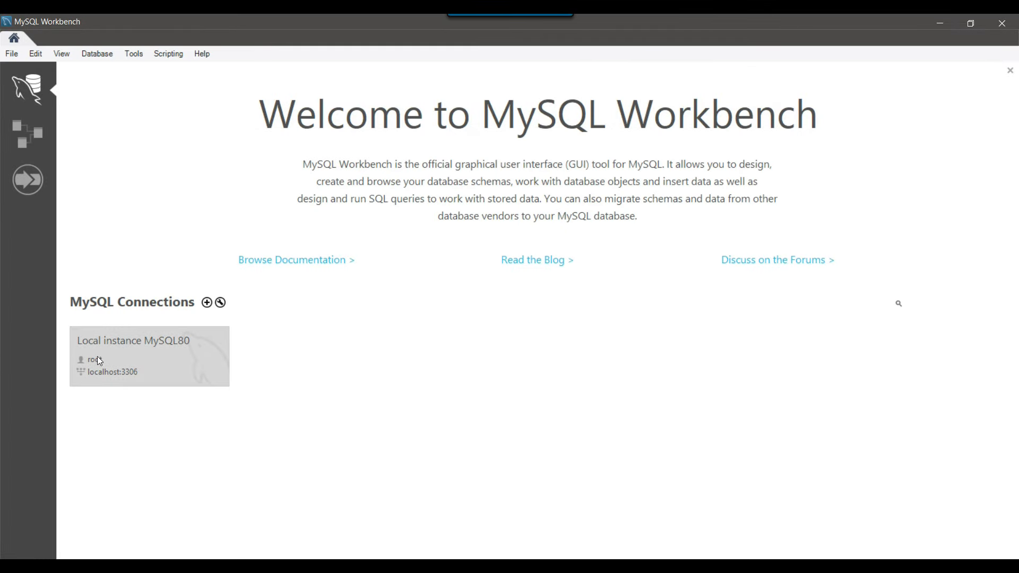
{"action": "left_click", "coordinate": [125, 354]}
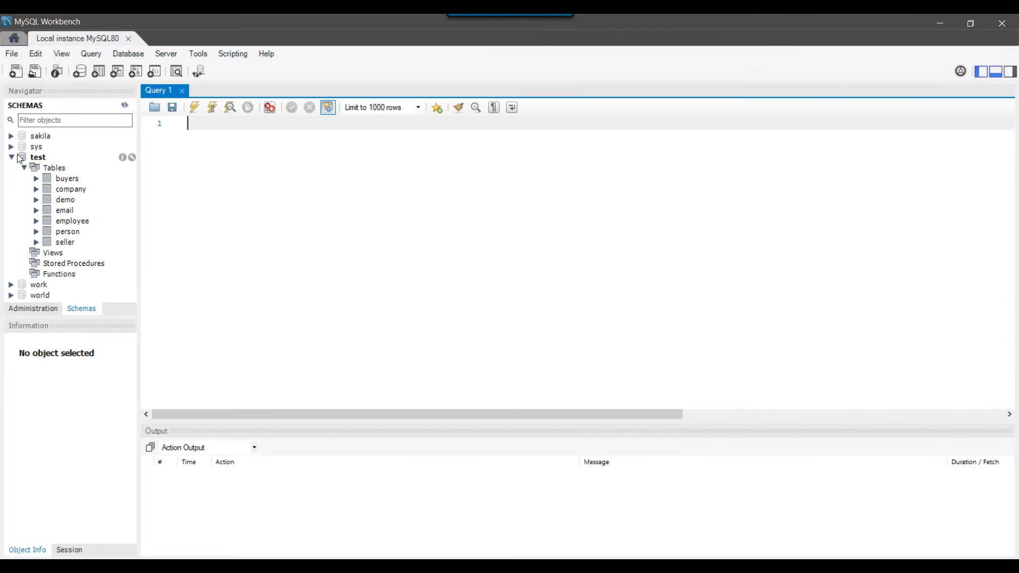
Display up to 1000 rows of the employee table in the test schema and review the records through the end.
{"action": "left_click", "coordinate": [11, 157]}
{"action": "left_click", "coordinate": [16, 160]}
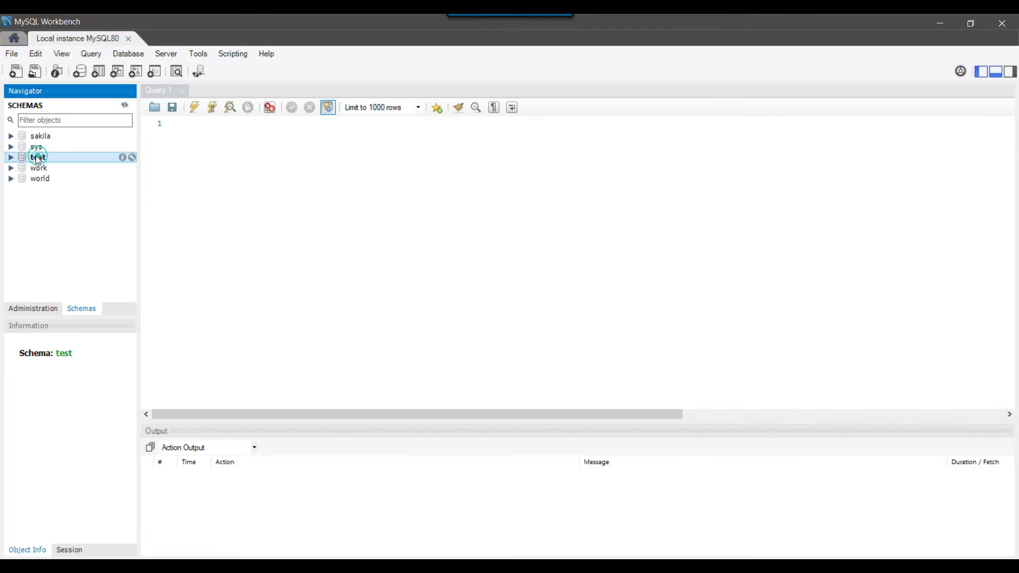
{"action": "left_click", "coordinate": [12, 157]}
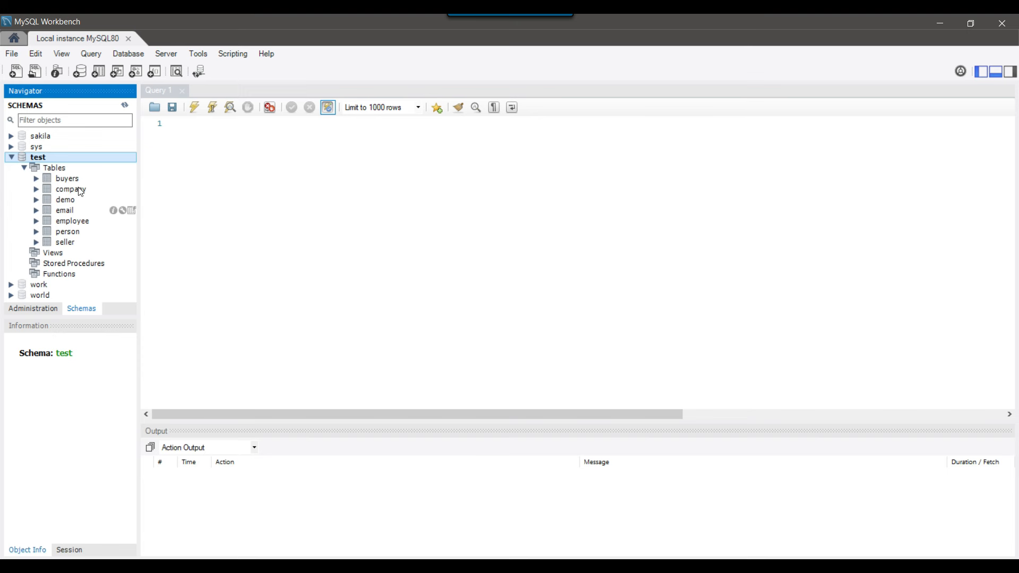
{"action": "right_click", "coordinate": [69, 220]}
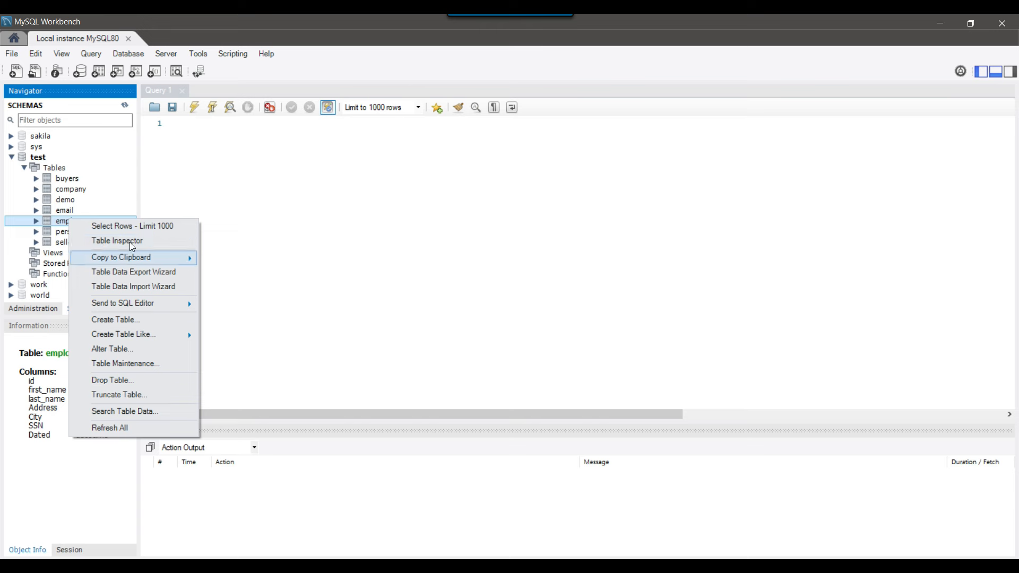
{"action": "left_click", "coordinate": [132, 228]}
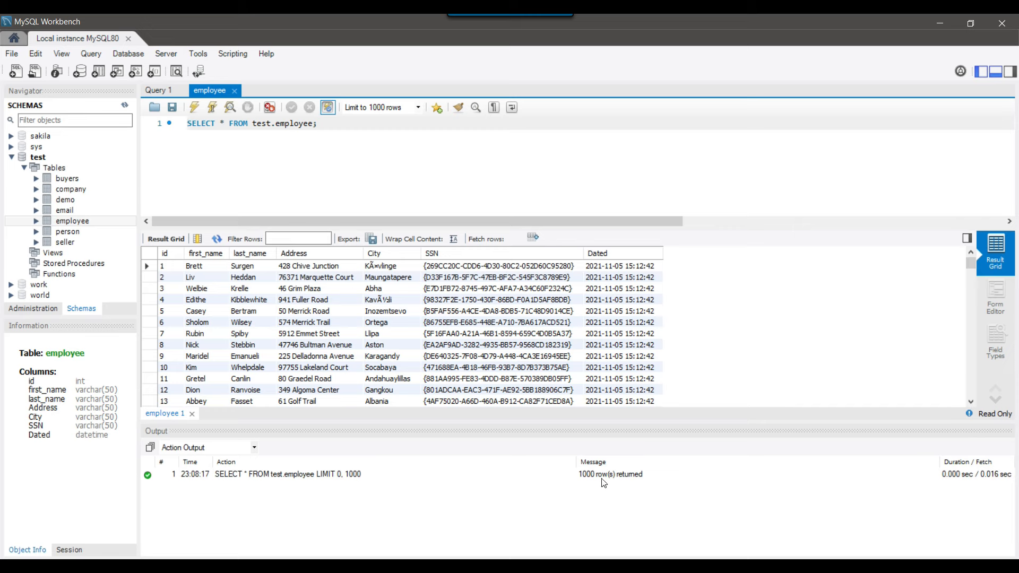
{"action": "left_click_drag", "start_coordinate": [973, 263], "coordinate": [961, 406]}
{"action": "left_click", "coordinate": [347, 133]}
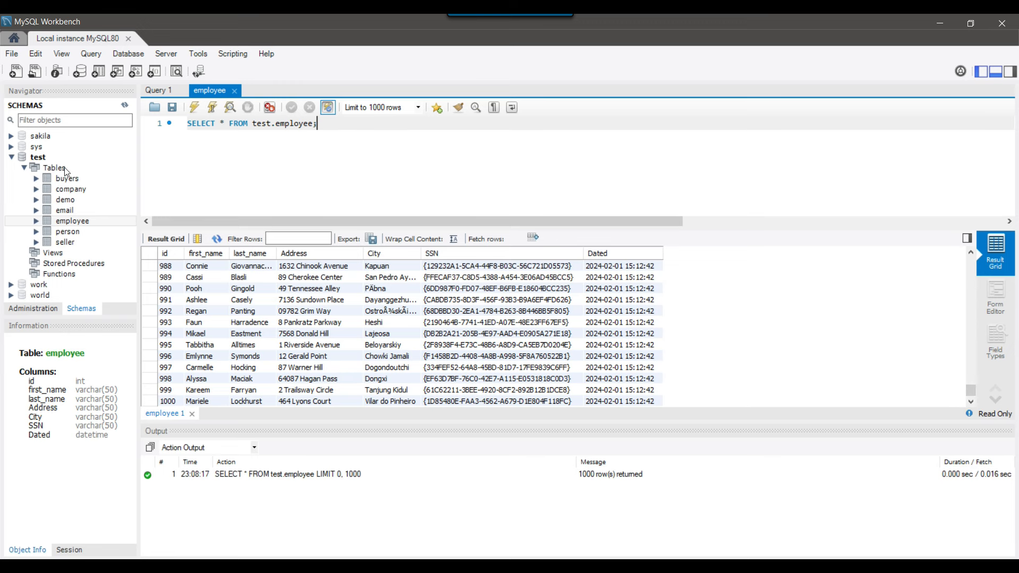
{"action": "double_click", "coordinate": [295, 123]}
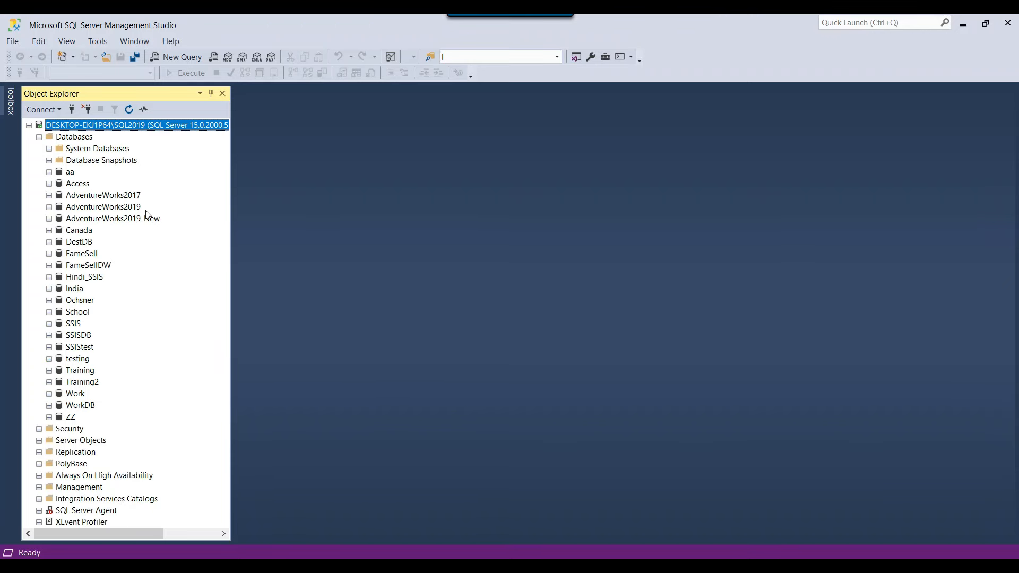
In SQL Server Management Studio, create a database named Devart by running a create database statement in a new query.
{"action": "left_click", "coordinate": [79, 206]}
{"action": "left_click", "coordinate": [170, 55]}
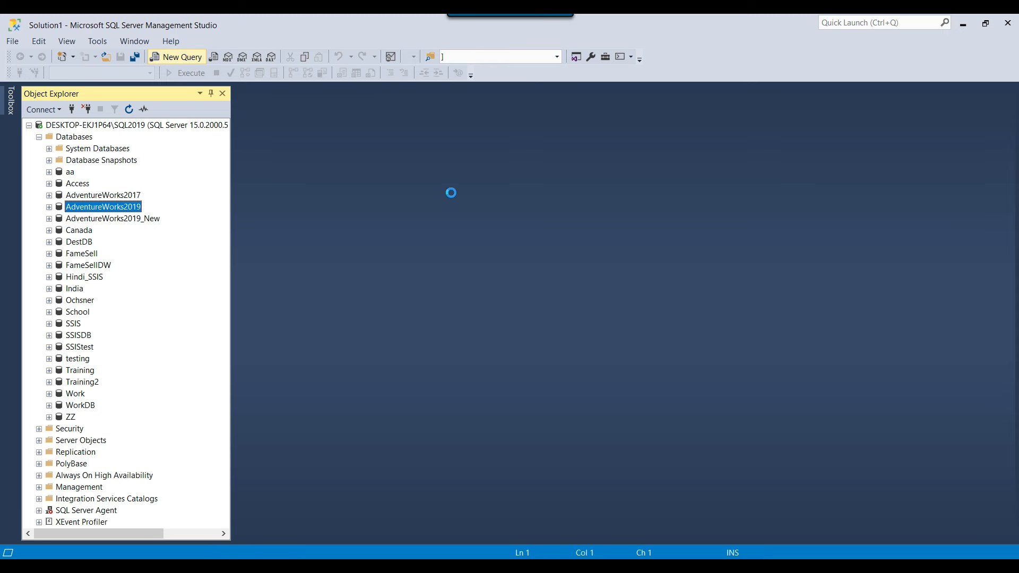
{"action": "type", "text": "creat"}
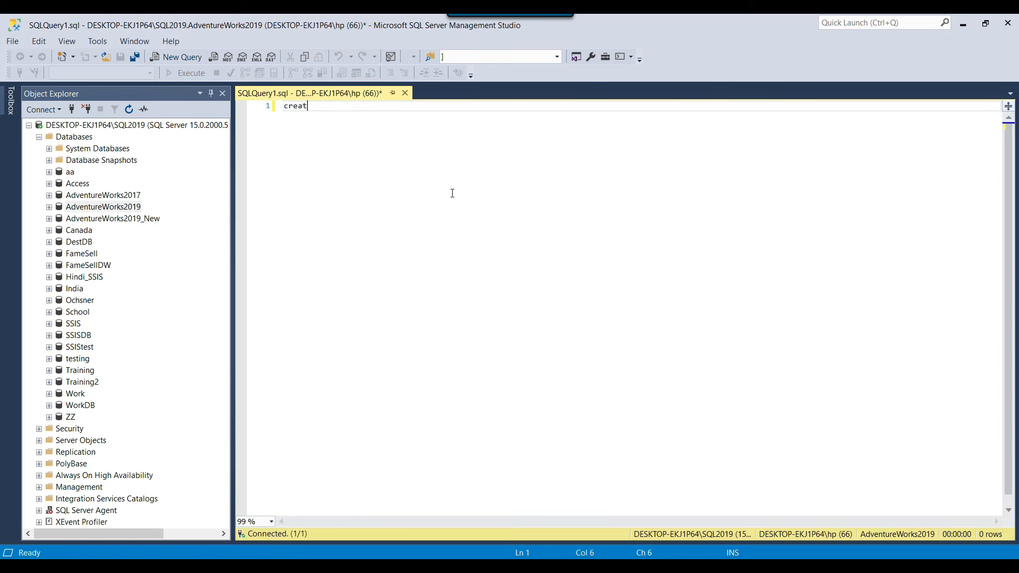
{"action": "type", "text": "e database Devart"}
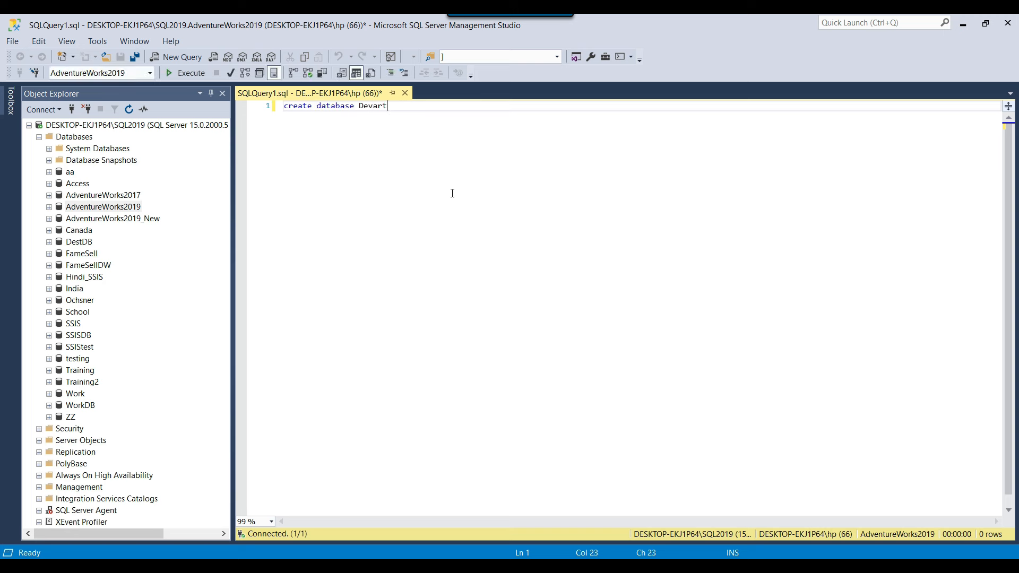
{"action": "left_click", "coordinate": [192, 74]}
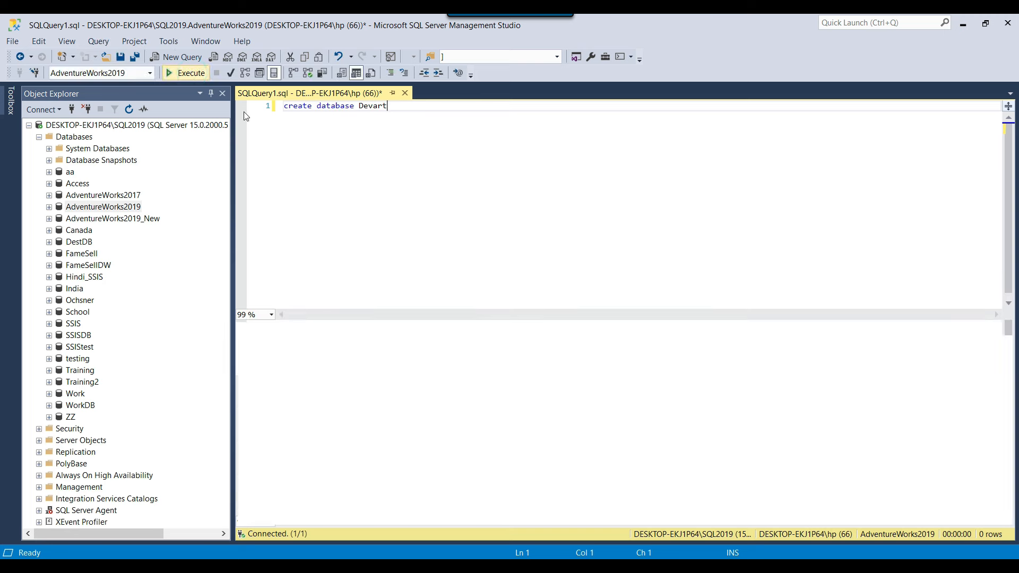
Refresh the server's database list and expand the Devart database down to its tables.
{"action": "right_click", "coordinate": [62, 135]}
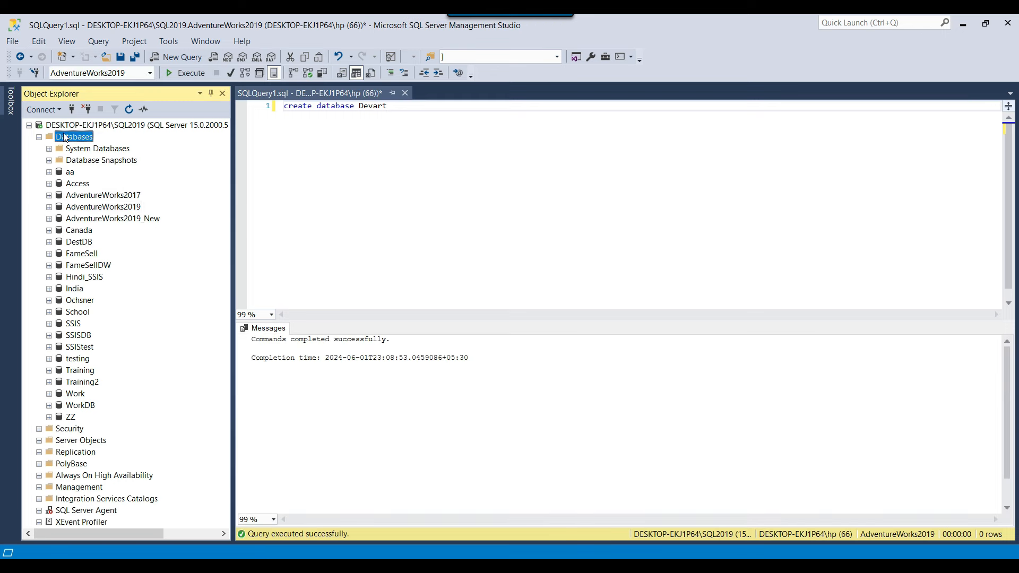
{"action": "left_click", "coordinate": [130, 272]}
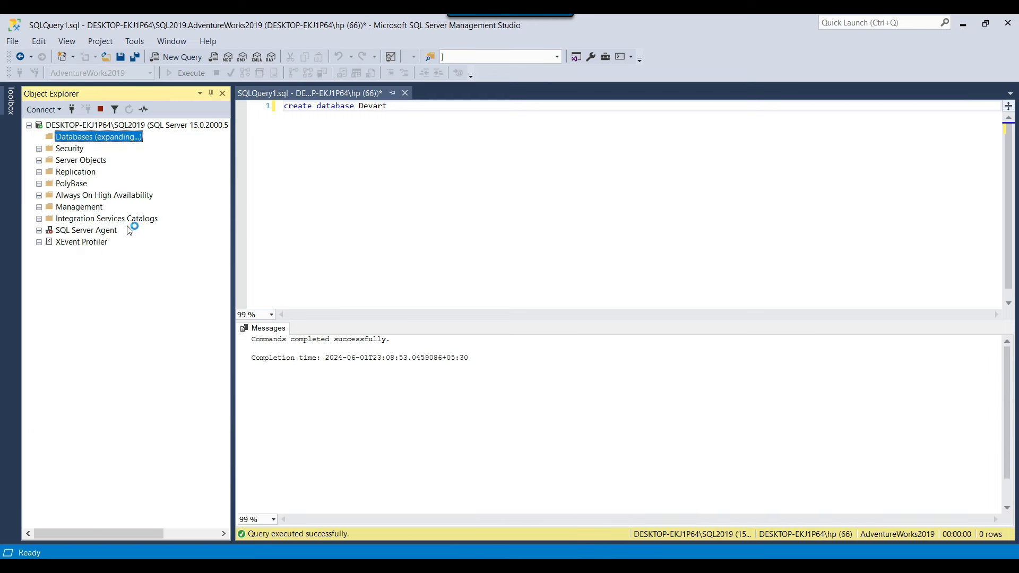
{"action": "double_click", "coordinate": [78, 254]}
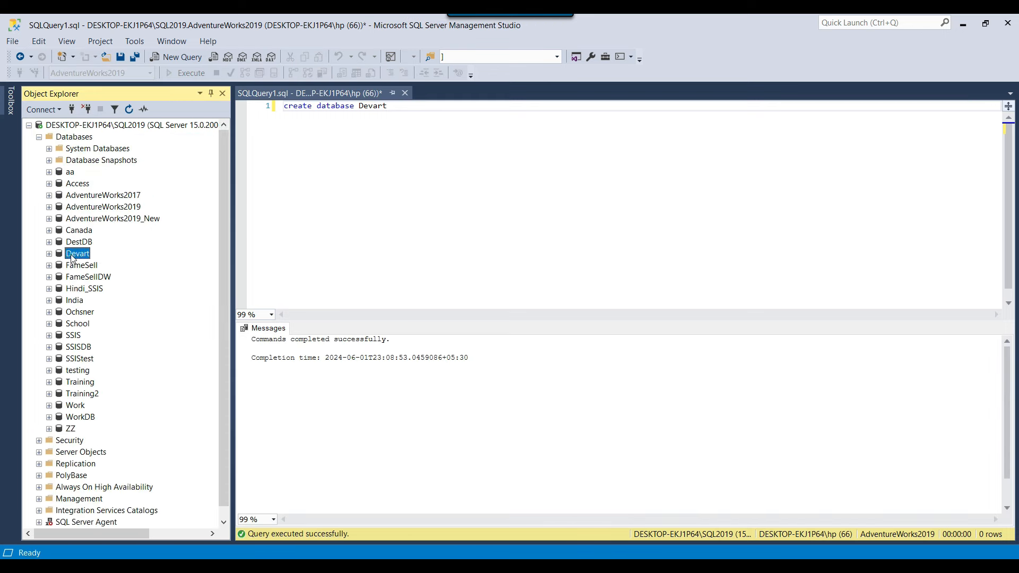
{"action": "left_click", "coordinate": [59, 277]}
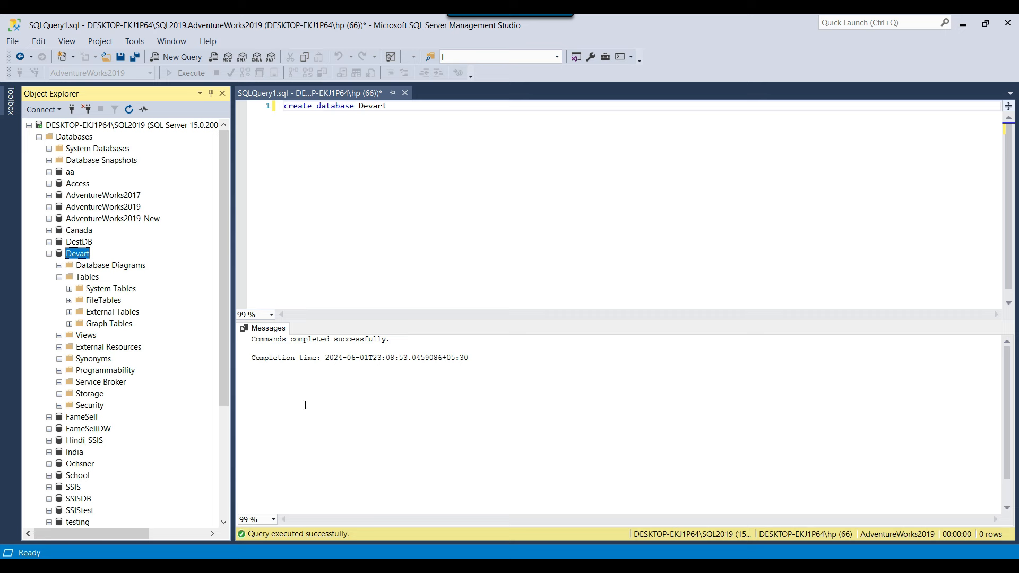
{"action": "left_click", "coordinate": [371, 463]}
Launch Visual Studio 2019 and start a new project from the Integration Services Project template.
{"action": "key", "text": "super"}
{"action": "type", "text": "vis"}
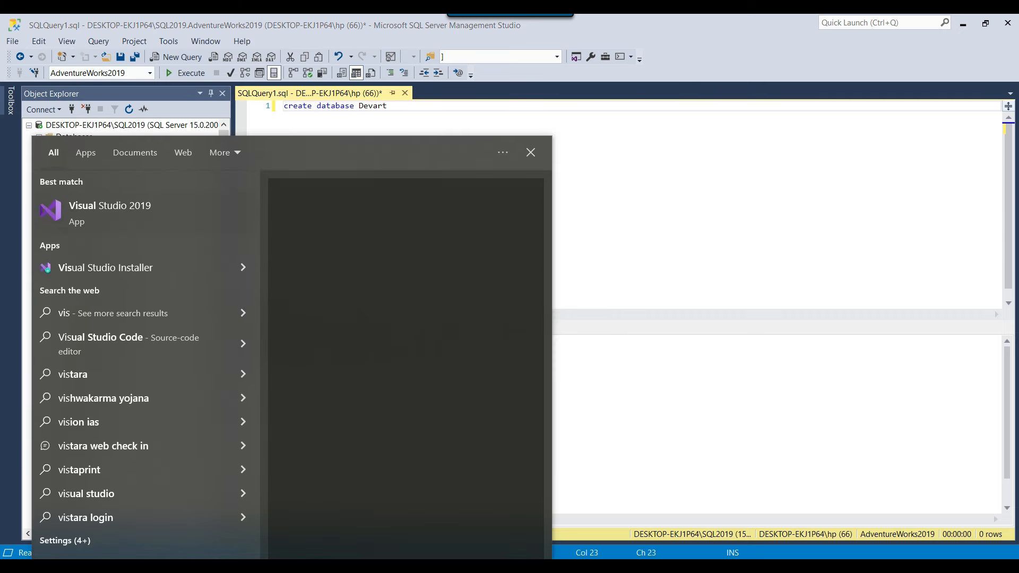
{"action": "type", "text": "ual studio"}
{"action": "left_click", "coordinate": [147, 215]}
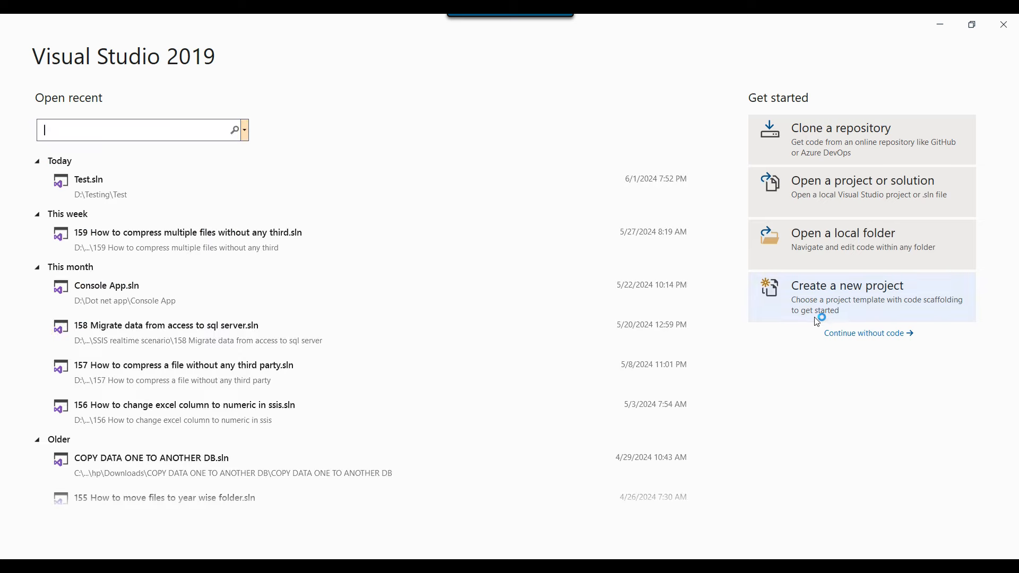
{"action": "left_click", "coordinate": [842, 295]}
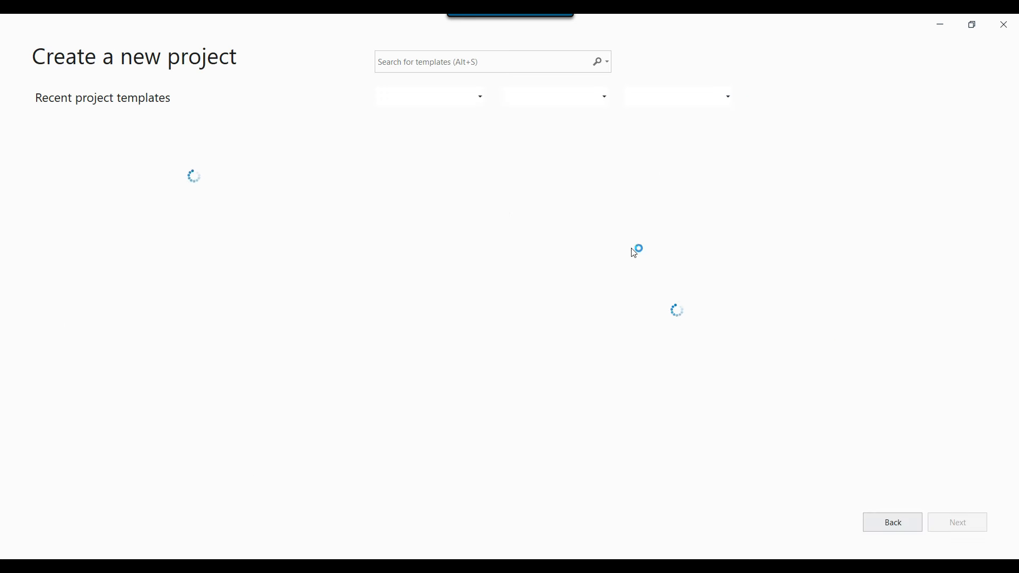
{"action": "left_click", "coordinate": [79, 140]}
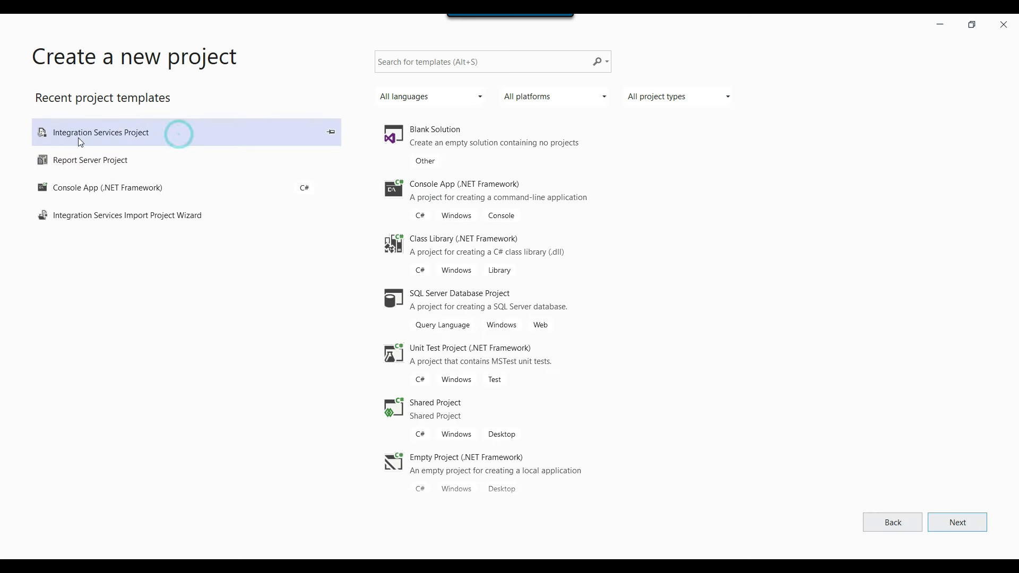
{"action": "left_click", "coordinate": [963, 524]}
Create the project named "01 How to migrate data from mysql to sql server using ssis" in D:\SSIS Packages\Devart\.
{"action": "left_click", "coordinate": [150, 151]}
{"action": "type", "text": "01 How to migrate data from mysql to sql server using ssis"}
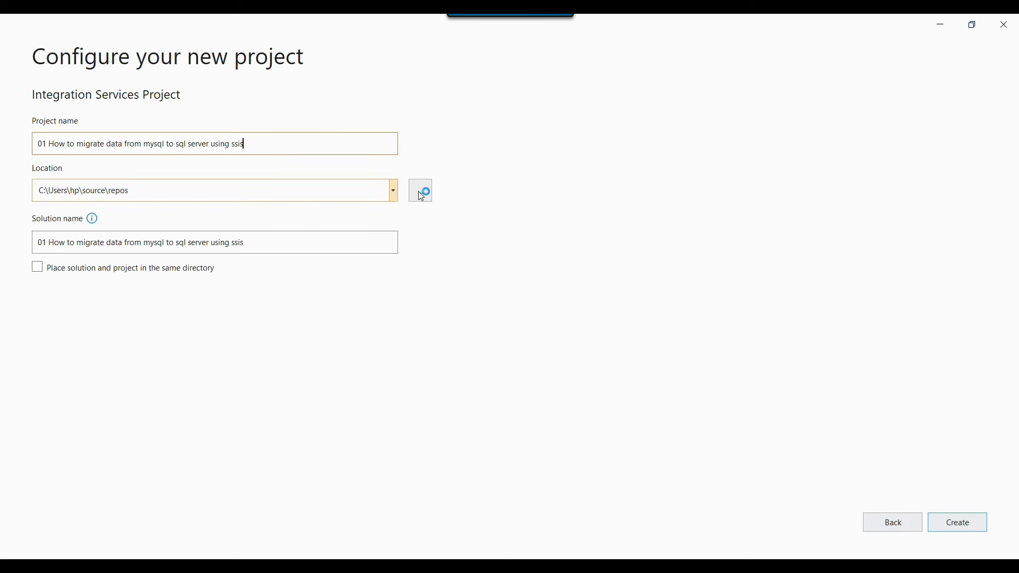
{"action": "left_click", "coordinate": [393, 190]}
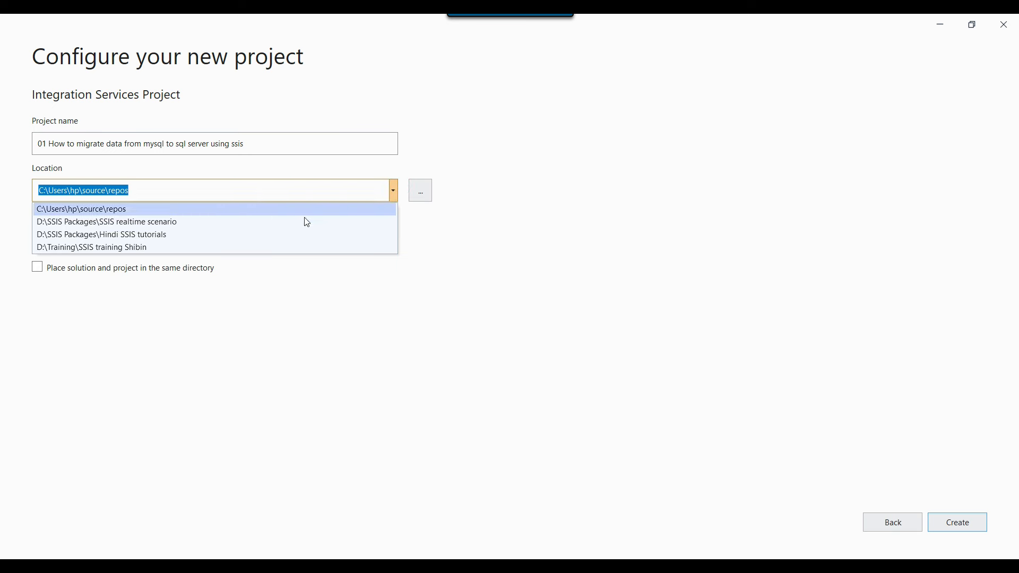
{"action": "left_click", "coordinate": [424, 192]}
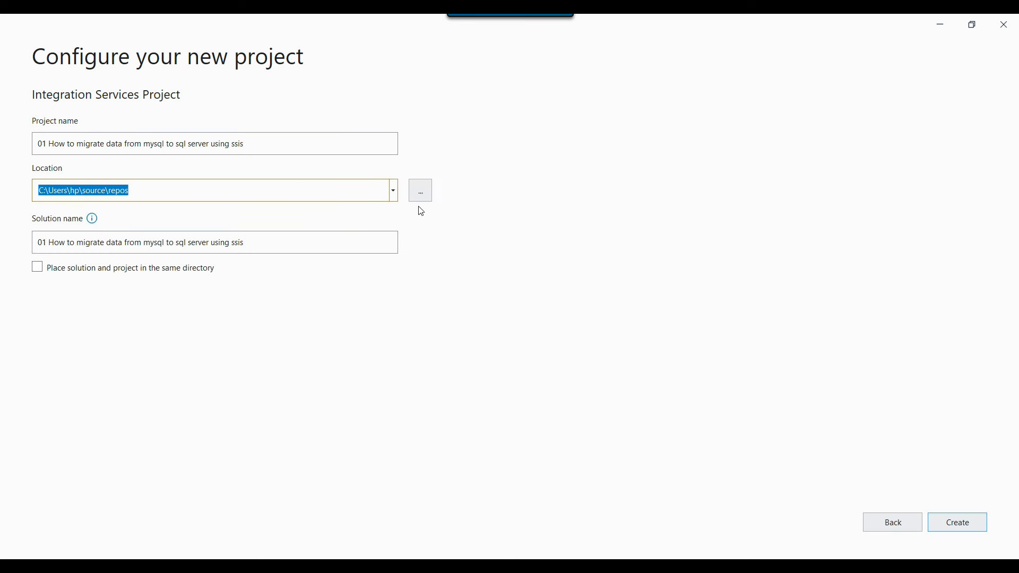
{"action": "left_click", "coordinate": [423, 193]}
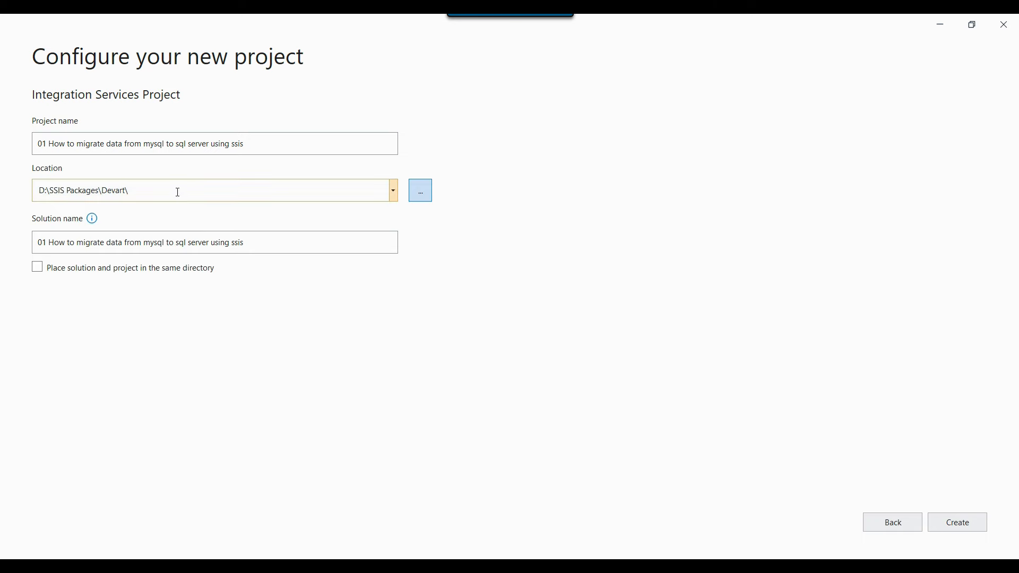
{"action": "left_click", "coordinate": [178, 192]}
{"action": "left_click", "coordinate": [165, 187]}
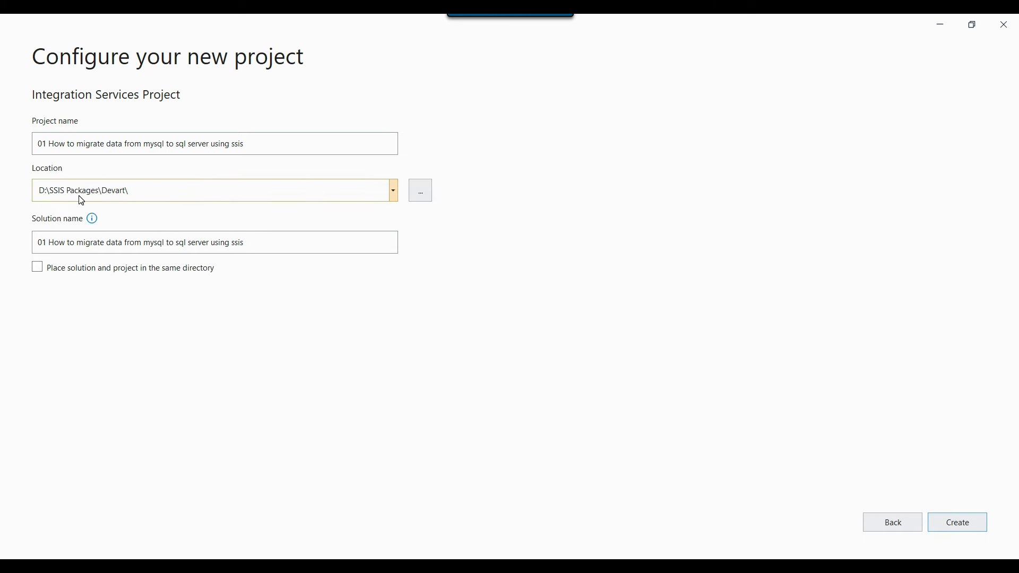
{"action": "left_click", "coordinate": [958, 530]}
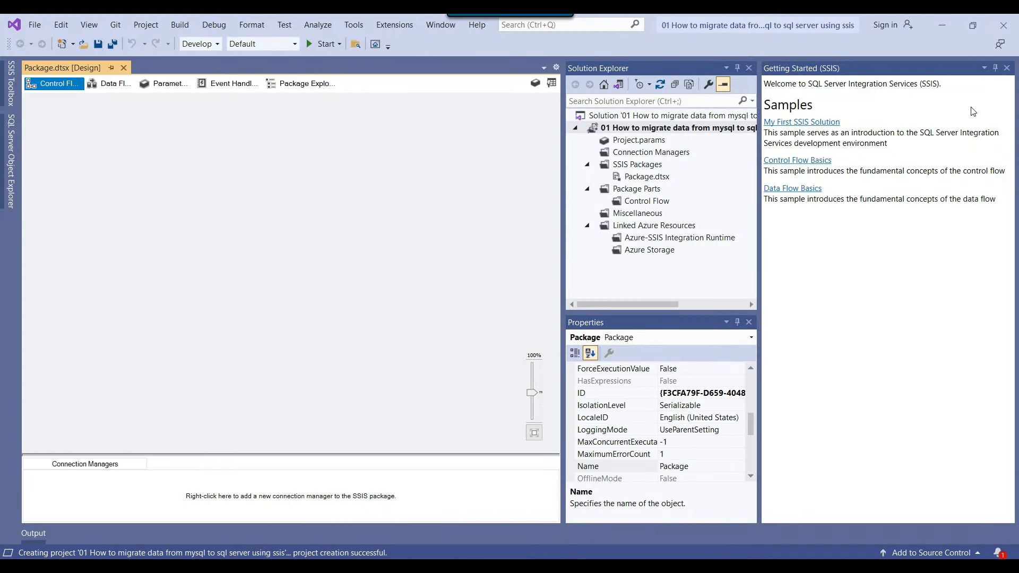
Close the Getting Started pane and place a Data Flow Task near the upper-left corner of the control flow.
{"action": "left_click", "coordinate": [1008, 68]}
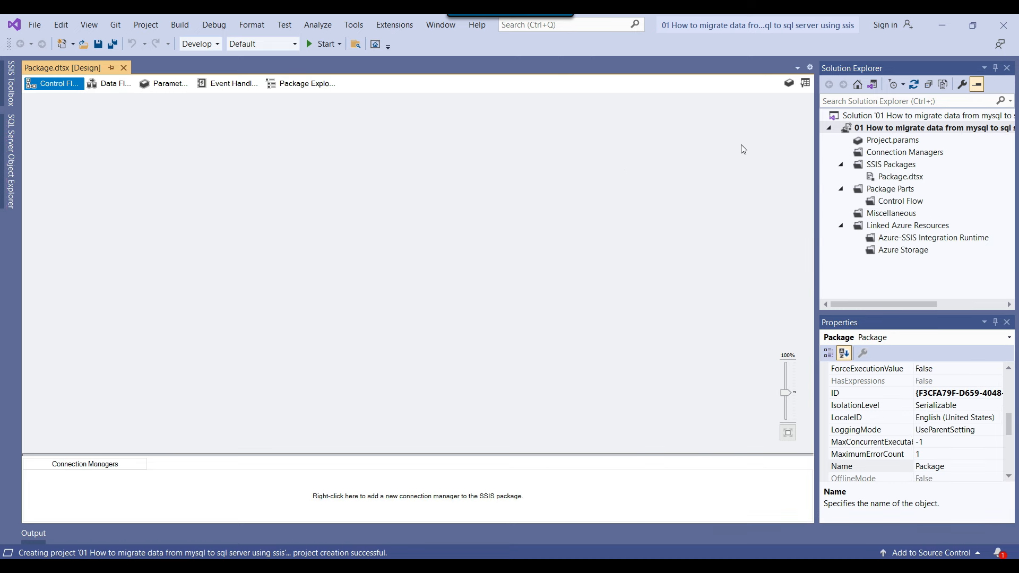
{"action": "left_click", "coordinate": [806, 83]}
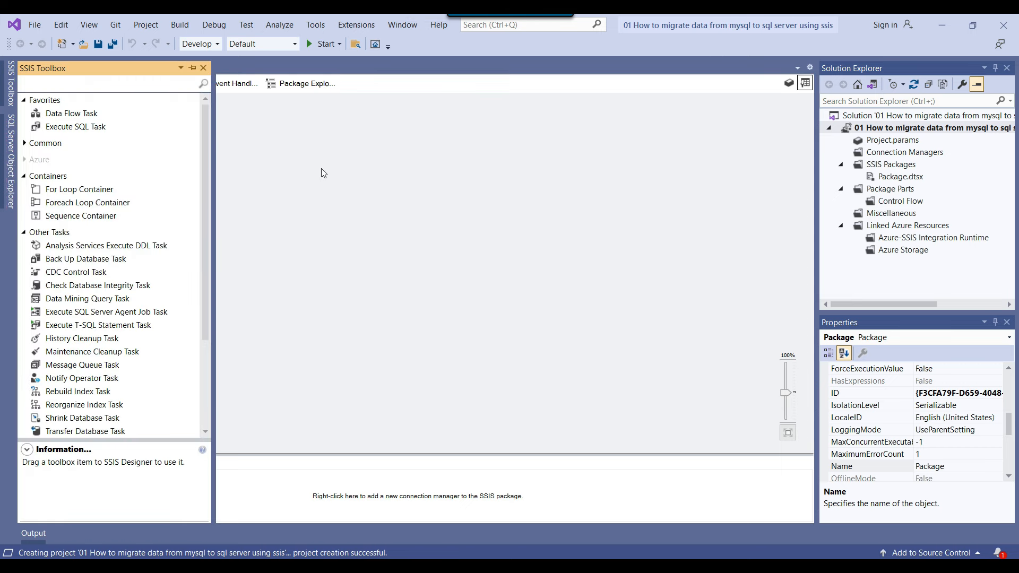
{"action": "left_click", "coordinate": [64, 115]}
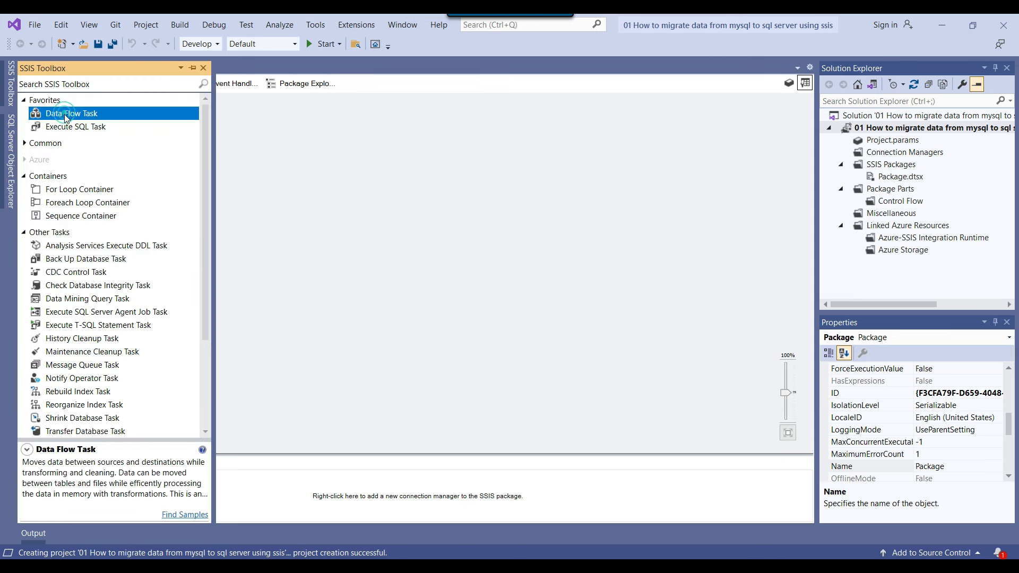
{"action": "left_click_drag", "start_coordinate": [73, 117], "coordinate": [296, 142]}
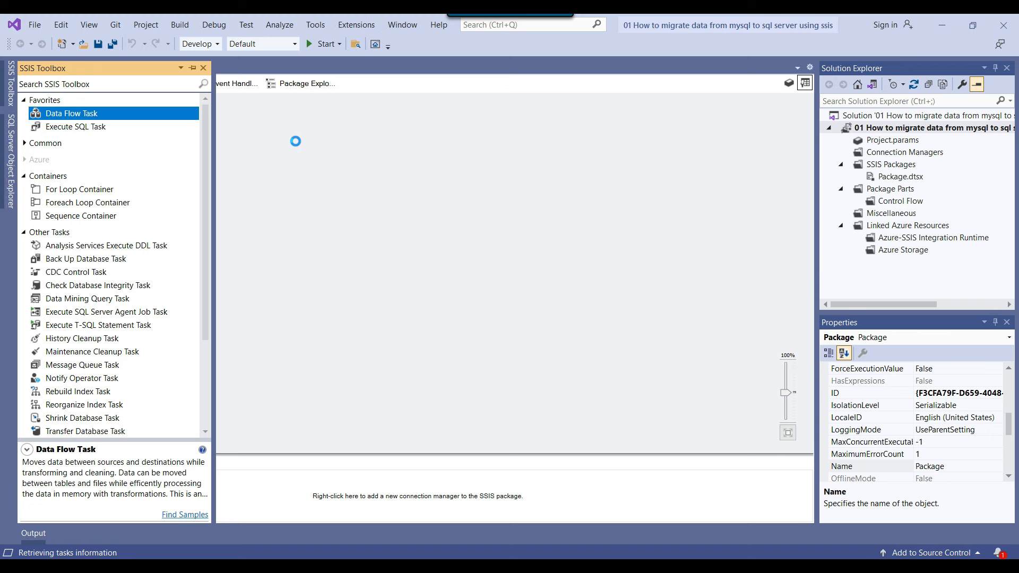
{"action": "left_click_drag", "start_coordinate": [339, 155], "coordinate": [148, 137]}
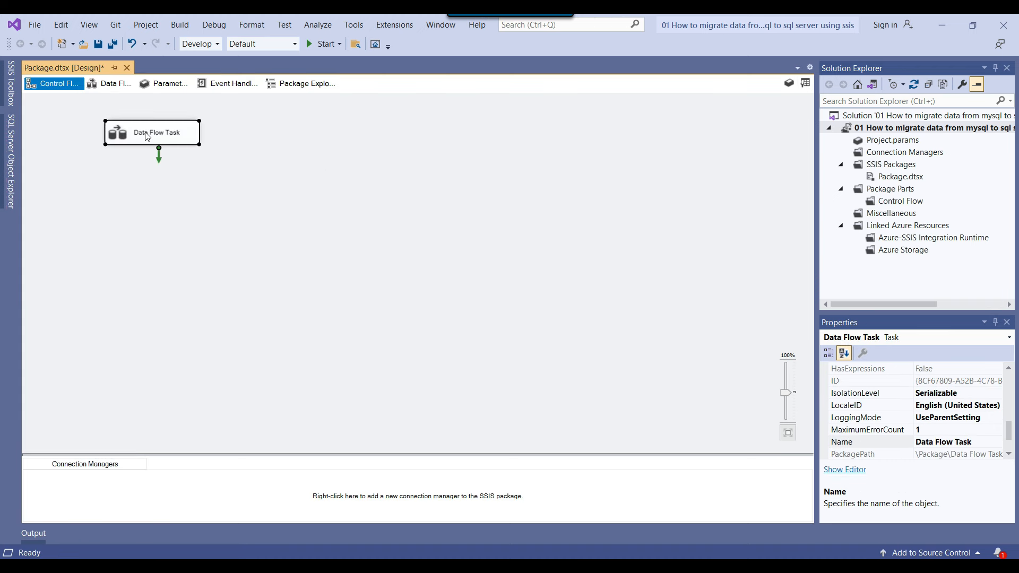
Rename the Data Flow Task as "Mysql to SQL Server".
{"action": "key", "text": "F2"}
{"action": "type", "text": "M"}
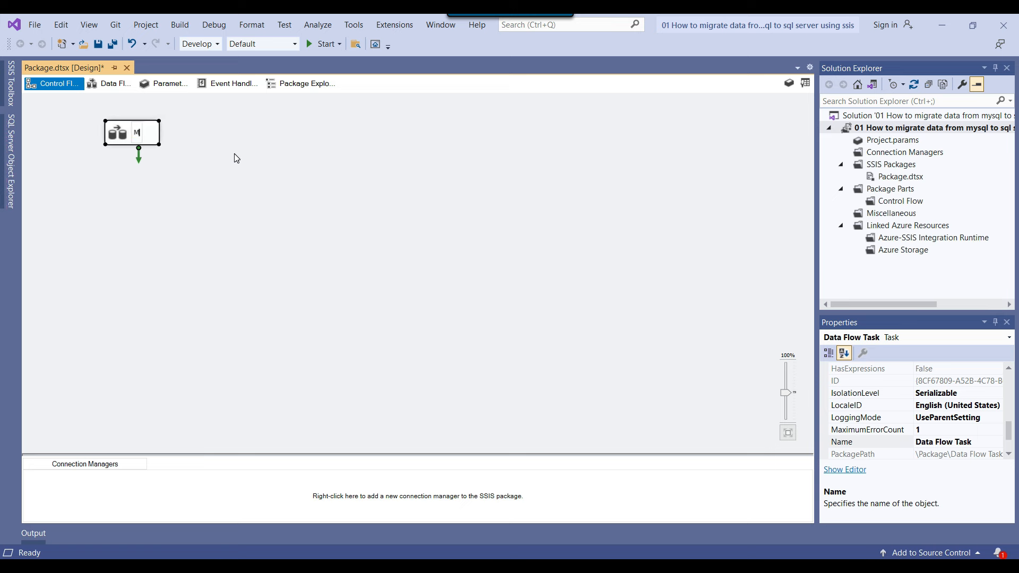
{"action": "type", "text": "ysql to SQL Server"}
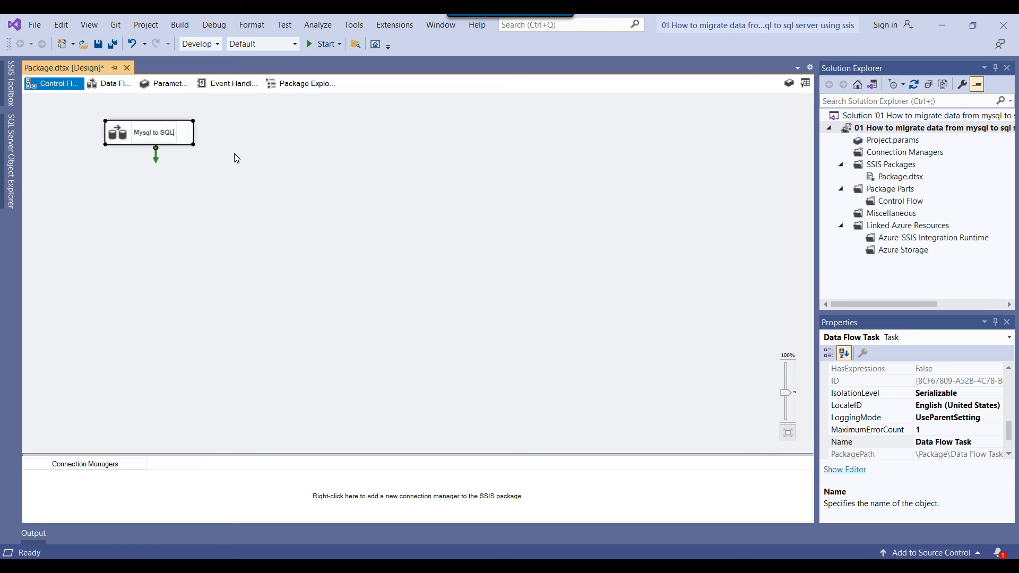
{"action": "left_click", "coordinate": [235, 153]}
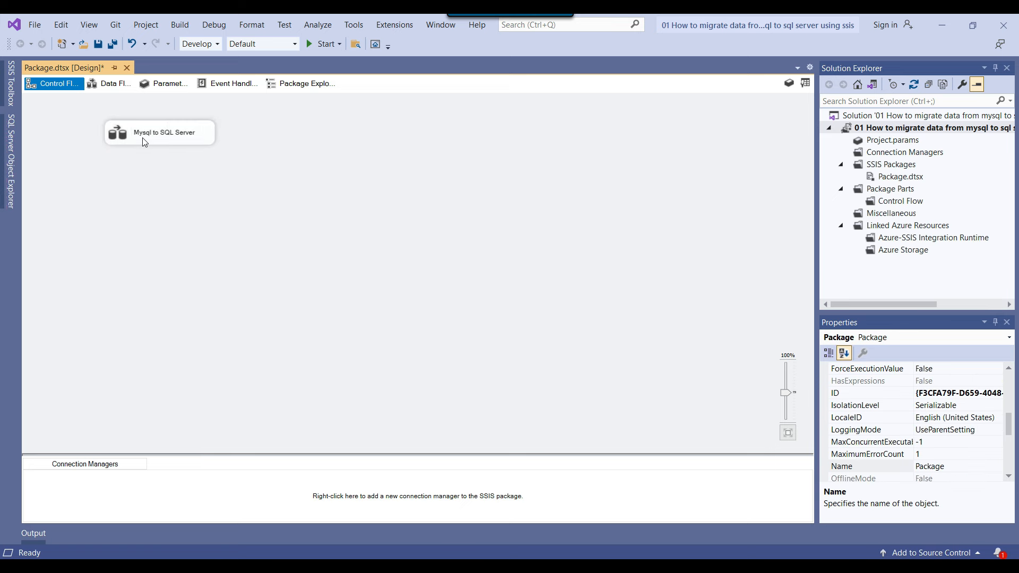
Open the Mysql to SQL Server task's data flow and show its available components with the Common group expanded.
{"action": "double_click", "coordinate": [140, 137]}
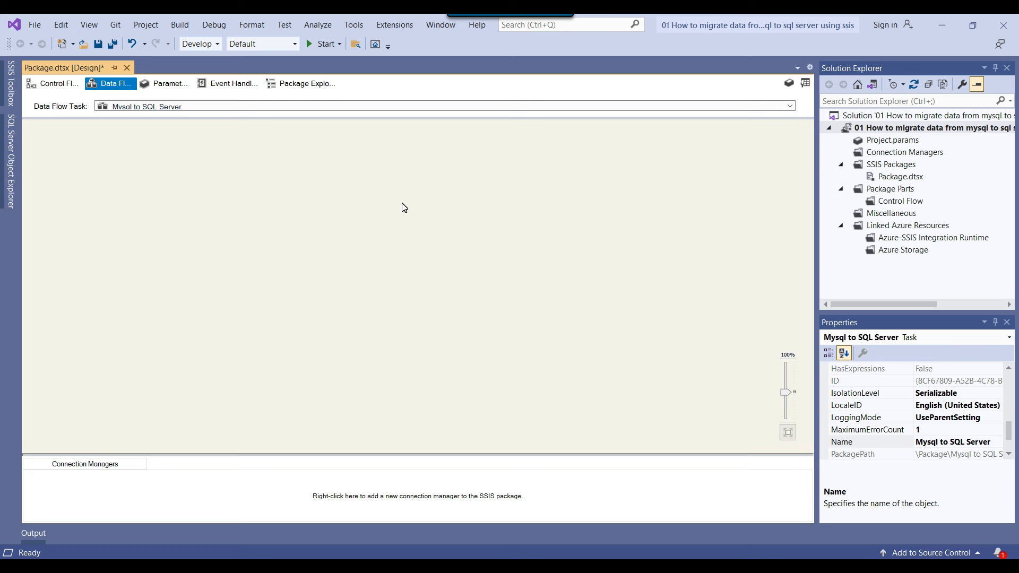
{"action": "left_click", "coordinate": [805, 83]}
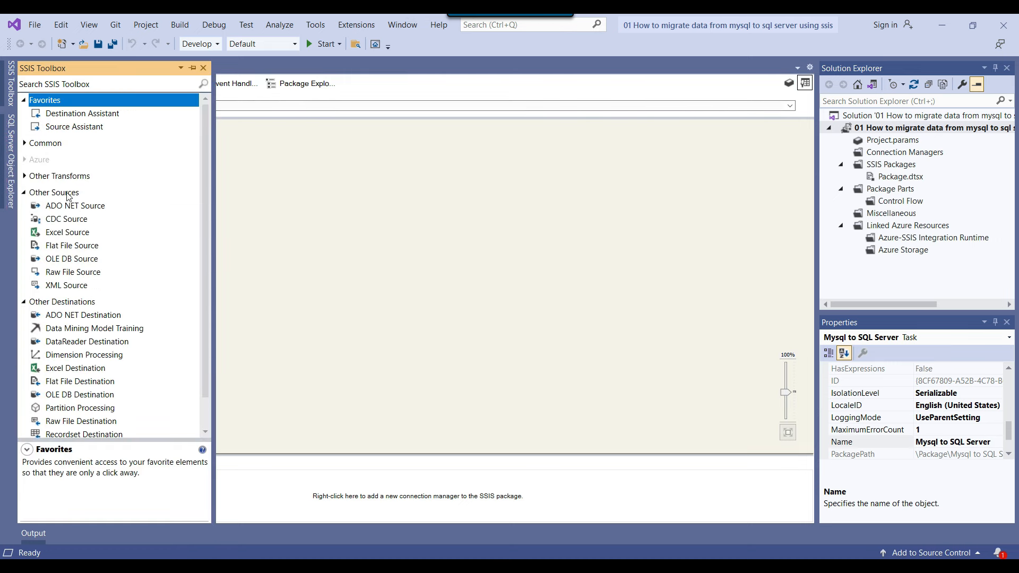
{"action": "left_click", "coordinate": [25, 143]}
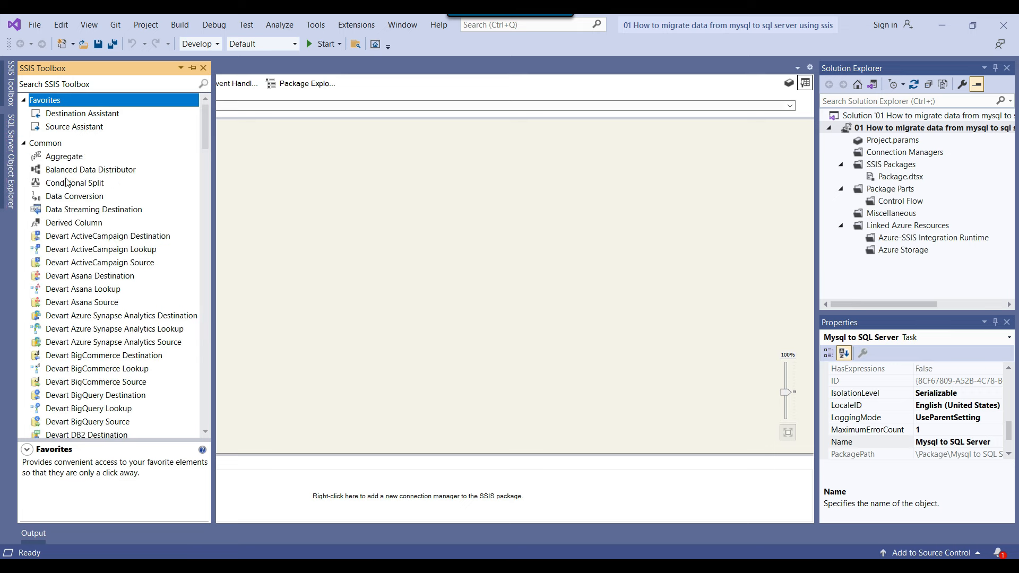
Examine the Devart source, lookup and destination components available in the Common group.
{"action": "scroll", "coordinate": [101, 305], "scroll_direction": "down", "scroll_amount": 8}
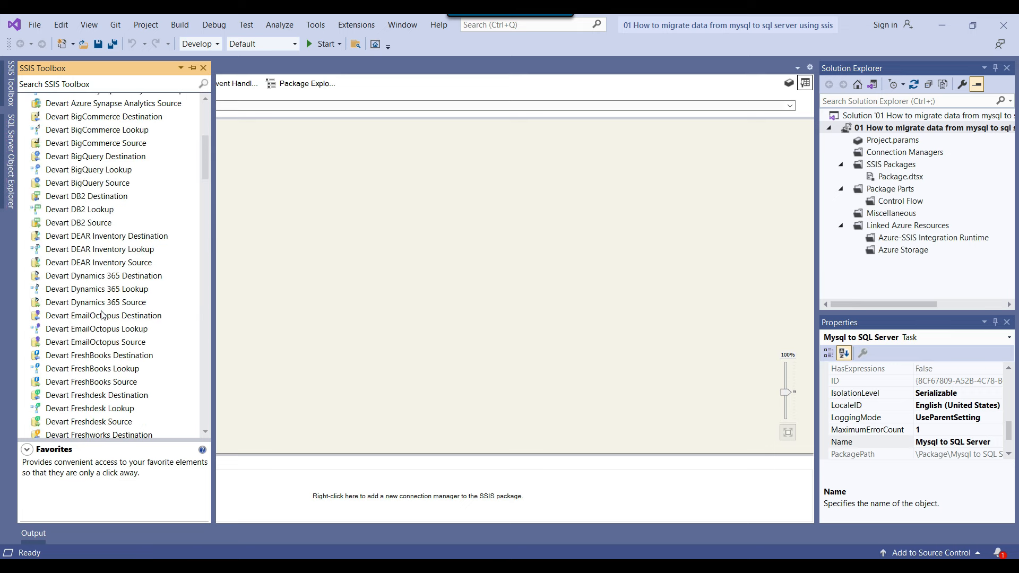
{"action": "scroll", "coordinate": [110, 282], "scroll_direction": "down", "scroll_amount": 2}
{"action": "scroll", "coordinate": [110, 281], "scroll_direction": "up", "scroll_amount": 6}
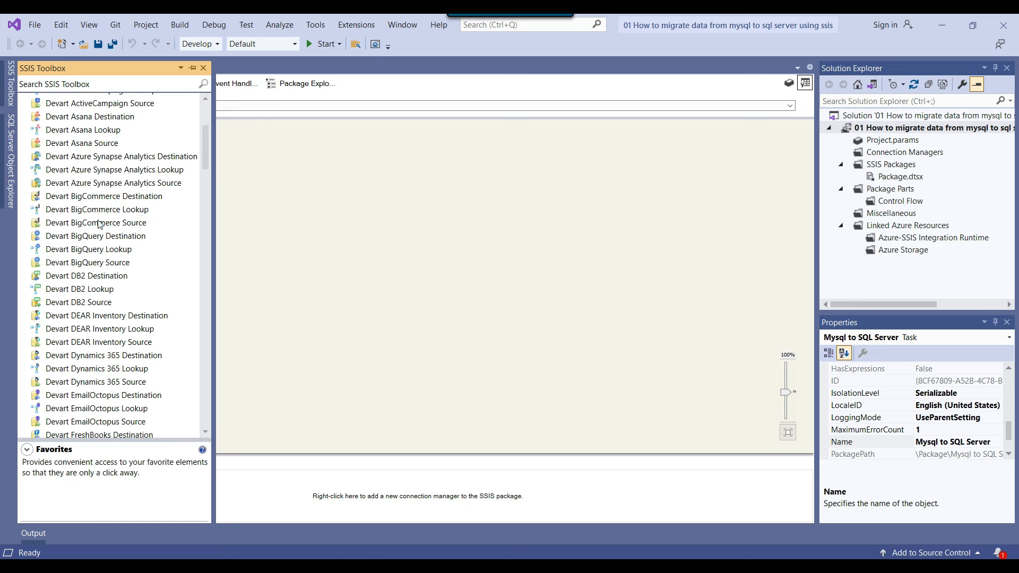
{"action": "scroll", "coordinate": [98, 287], "scroll_direction": "down", "scroll_amount": 6}
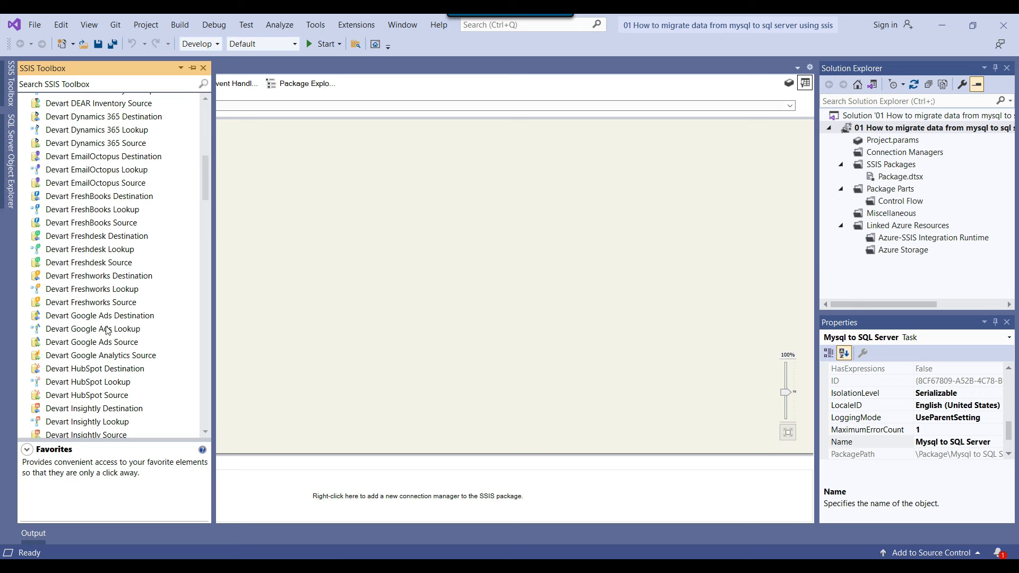
{"action": "scroll", "coordinate": [108, 324], "scroll_direction": "down", "scroll_amount": 14}
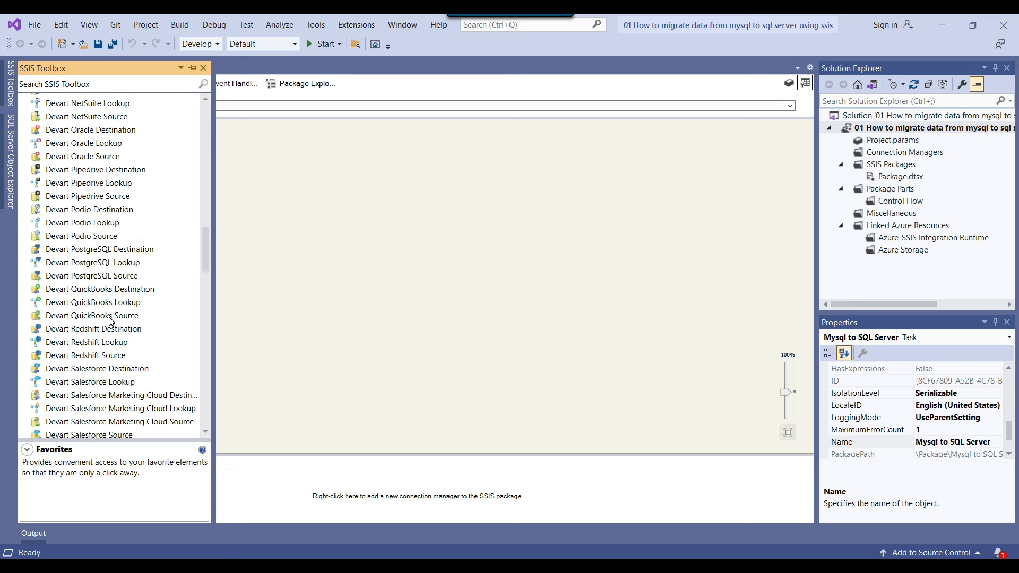
{"action": "scroll", "coordinate": [112, 372], "scroll_direction": "down", "scroll_amount": 4}
{"action": "scroll", "coordinate": [109, 367], "scroll_direction": "down", "scroll_amount": 4}
{"action": "scroll", "coordinate": [105, 338], "scroll_direction": "down", "scroll_amount": 6}
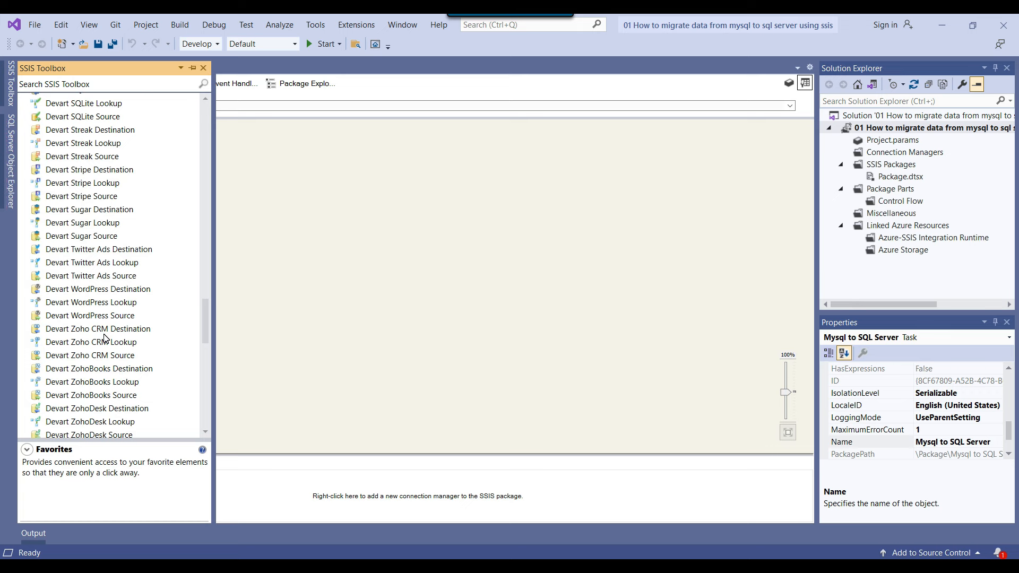
{"action": "scroll", "coordinate": [104, 338], "scroll_direction": "up", "scroll_amount": 2}
{"action": "scroll", "coordinate": [105, 339], "scroll_direction": "up", "scroll_amount": 20}
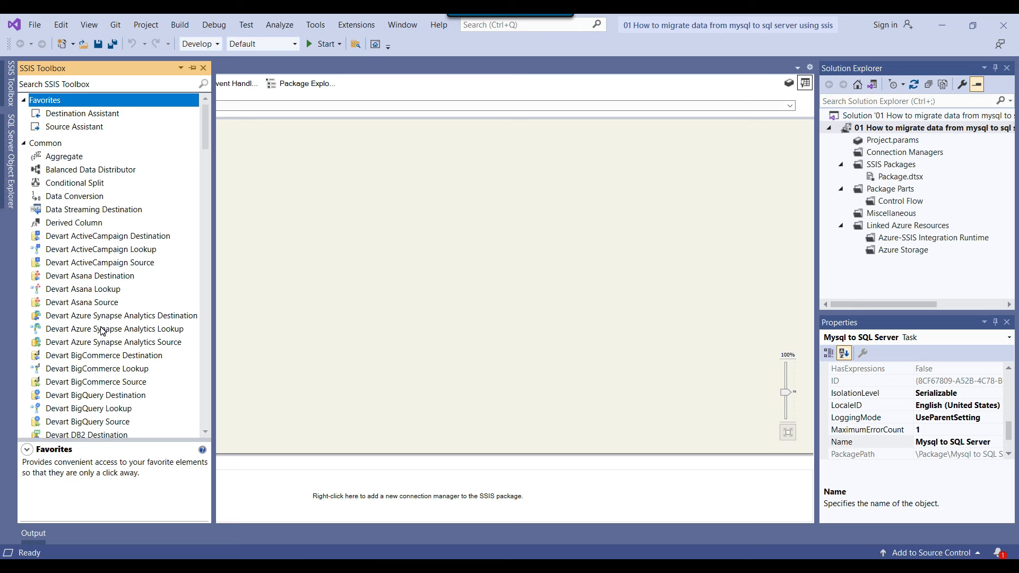
{"action": "scroll", "coordinate": [105, 324], "scroll_direction": "down", "scroll_amount": 13}
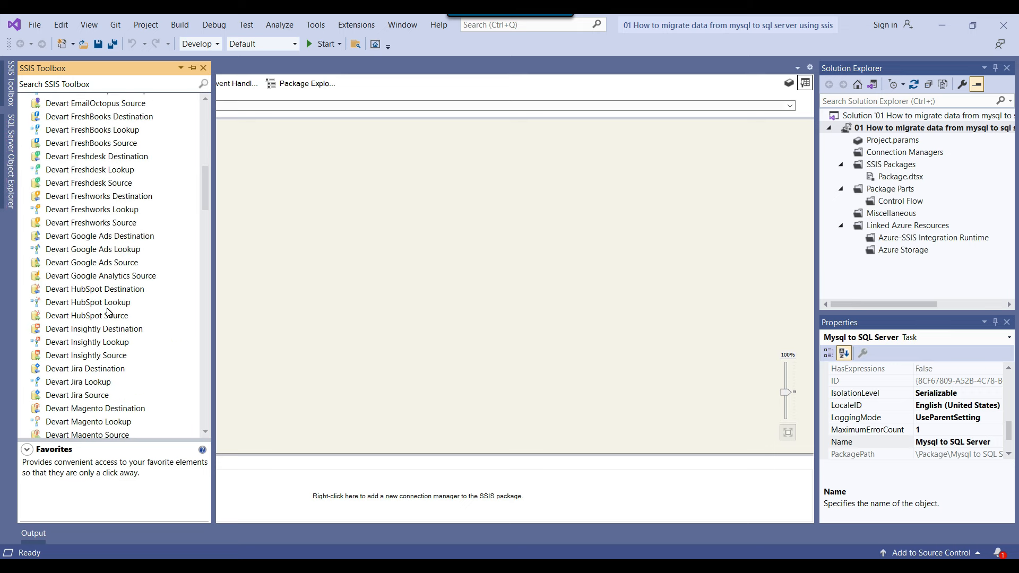
{"action": "scroll", "coordinate": [108, 312], "scroll_direction": "down", "scroll_amount": 4}
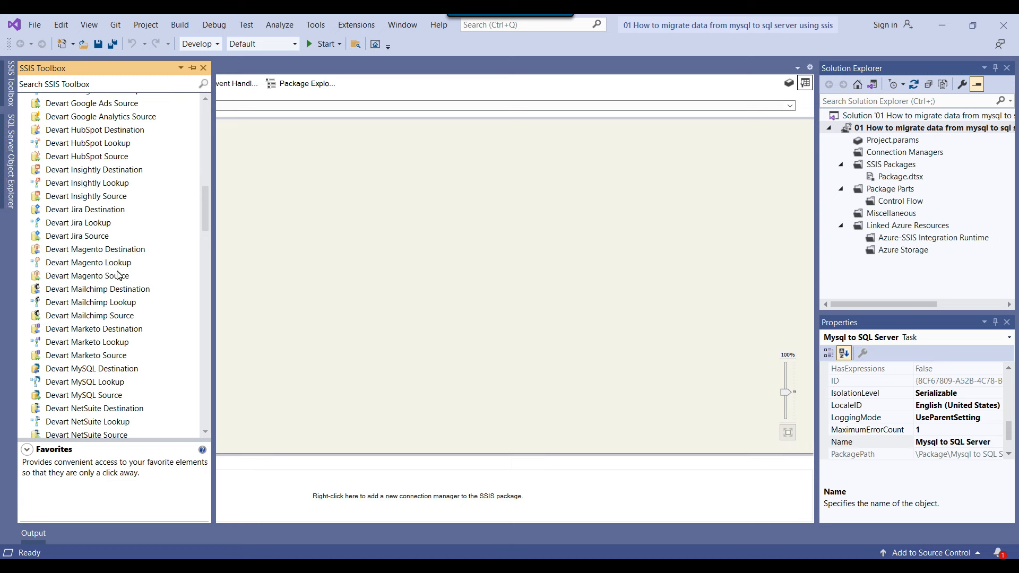
{"action": "scroll", "coordinate": [119, 278], "scroll_direction": "up", "scroll_amount": 2}
Search the data flow components for "mysql" and place a Devart MySQL Source near the upper middle of the data flow.
{"action": "left_click", "coordinate": [87, 83]}
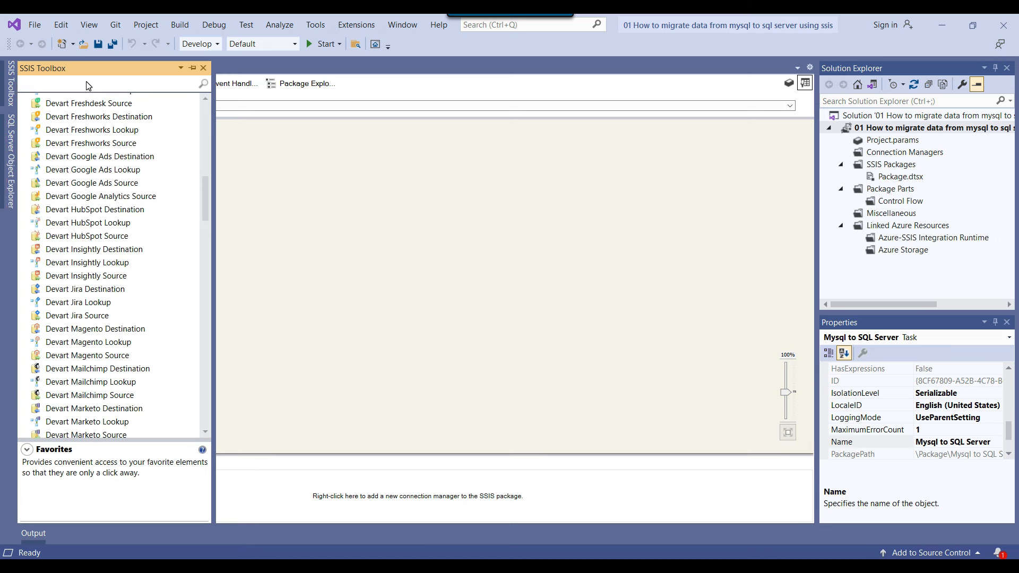
{"action": "type", "text": "mysql"}
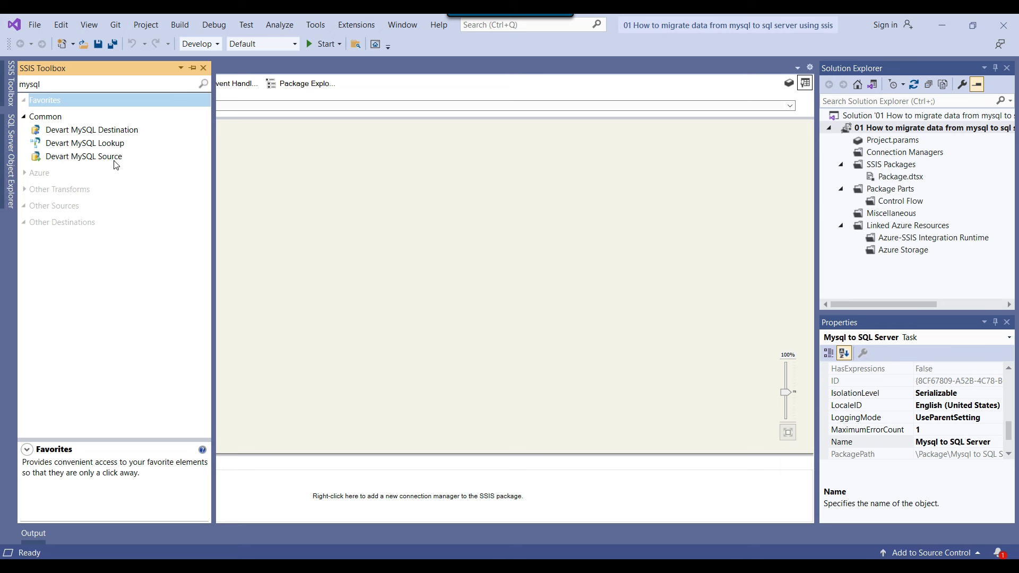
{"action": "left_click", "coordinate": [123, 132]}
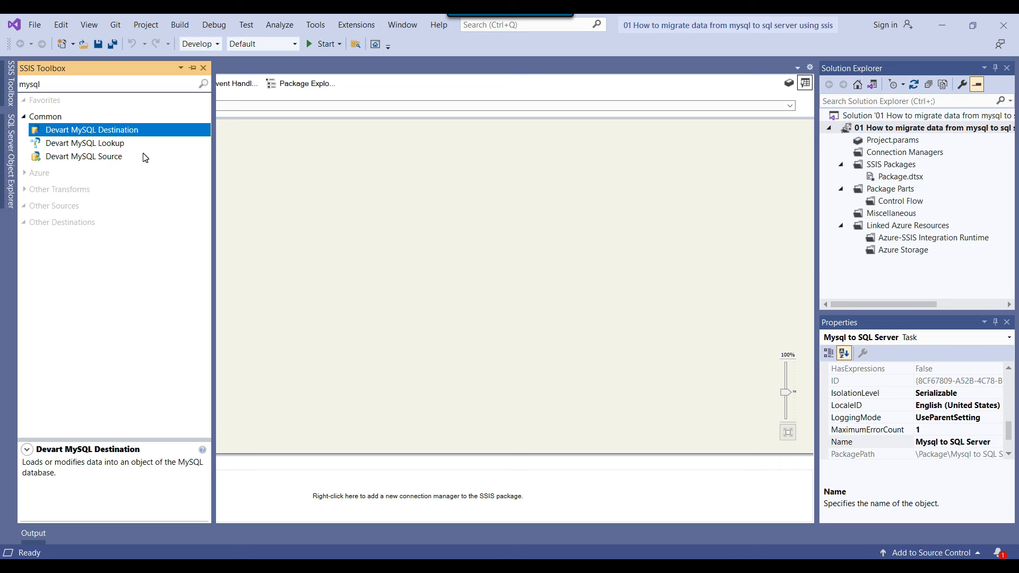
{"action": "left_click", "coordinate": [111, 145]}
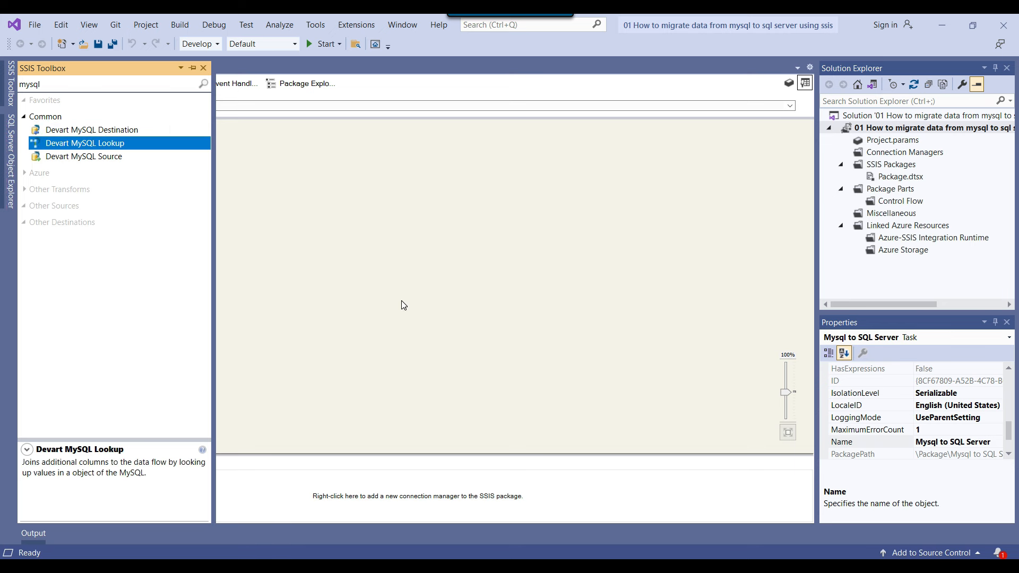
{"action": "left_click", "coordinate": [104, 157]}
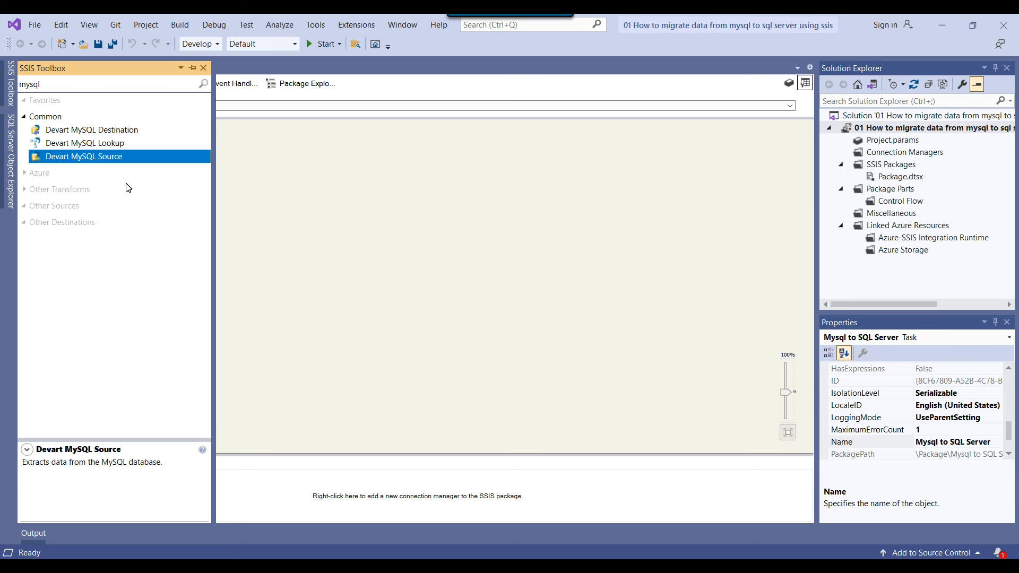
{"action": "left_click_drag", "start_coordinate": [82, 161], "coordinate": [315, 151]}
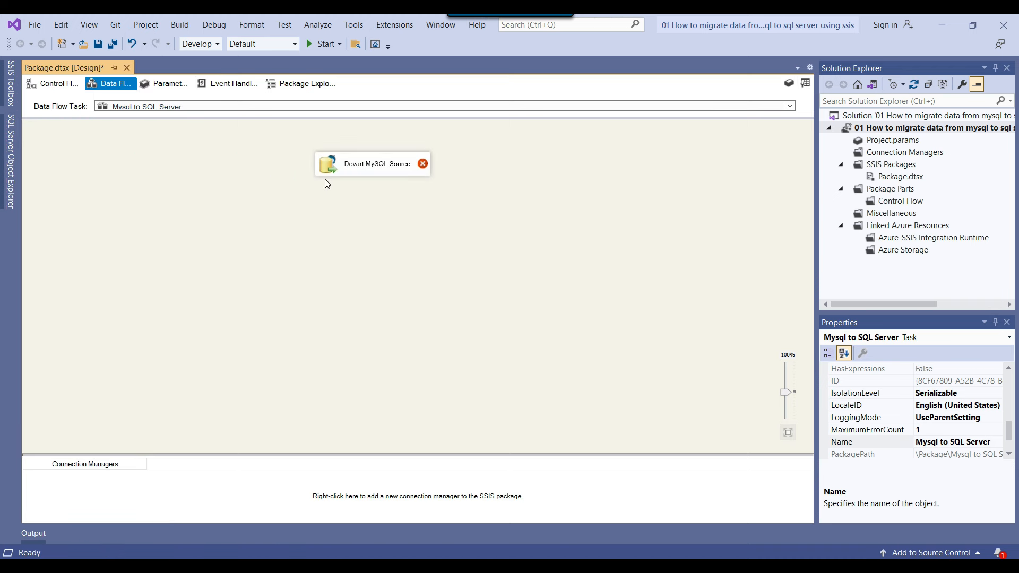
Open the Devart MySQL Source for editing and start creating a new MySQL connection manager for it.
{"action": "left_click", "coordinate": [382, 171]}
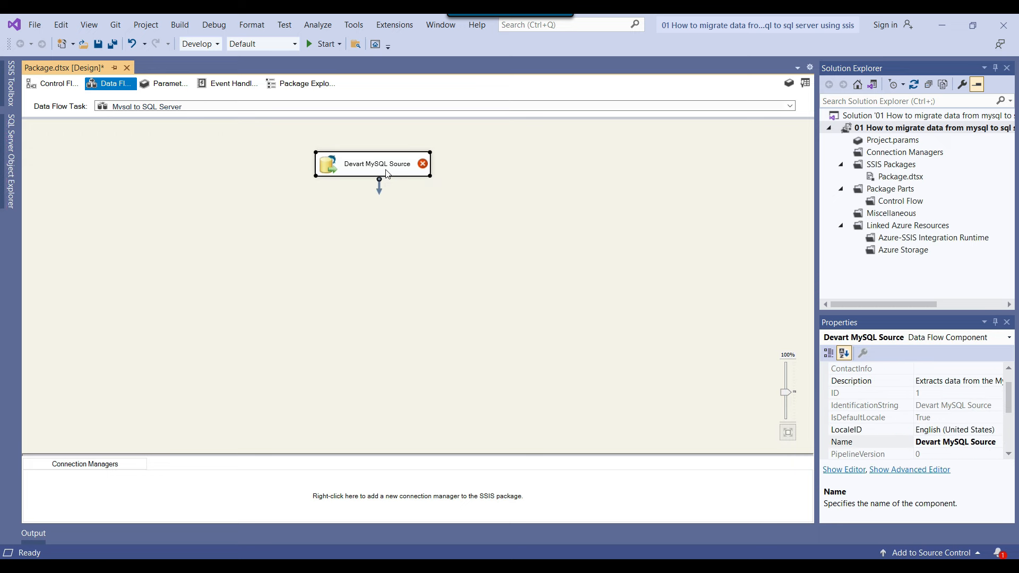
{"action": "right_click", "coordinate": [385, 170]}
{"action": "left_click", "coordinate": [419, 181]}
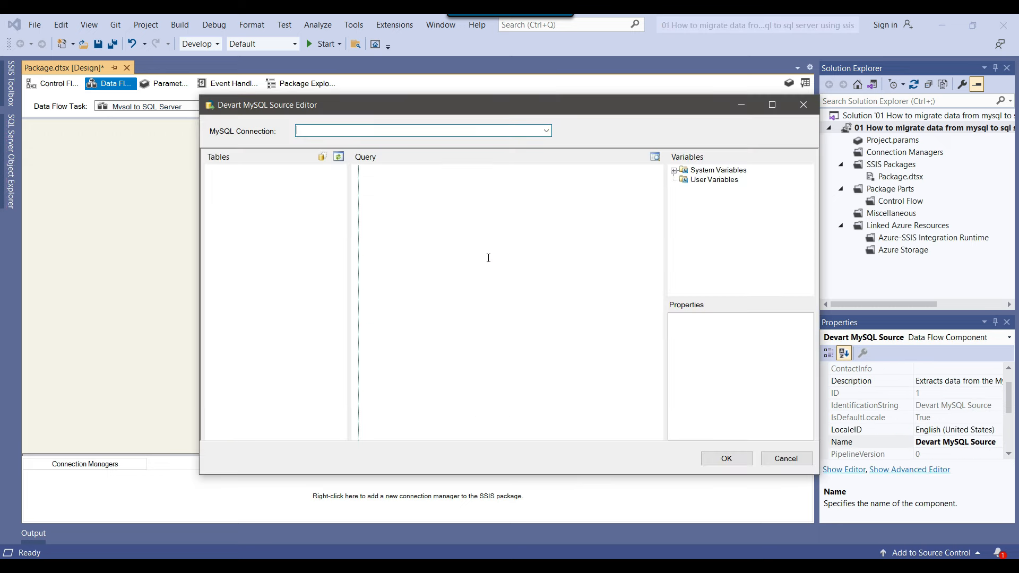
{"action": "left_click_drag", "start_coordinate": [398, 109], "coordinate": [368, 114]}
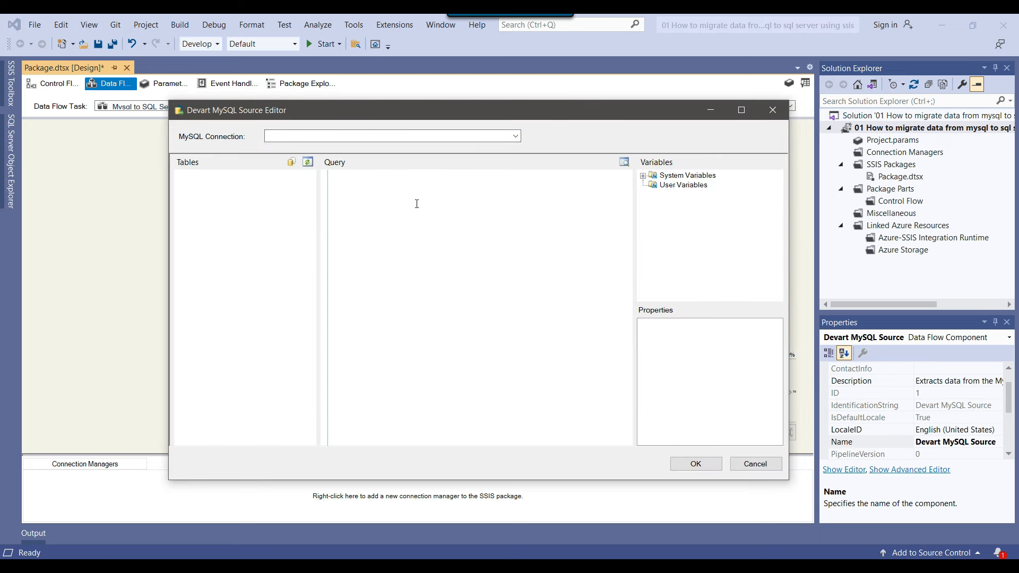
{"action": "left_click", "coordinate": [343, 177]}
{"action": "left_click", "coordinate": [515, 136]}
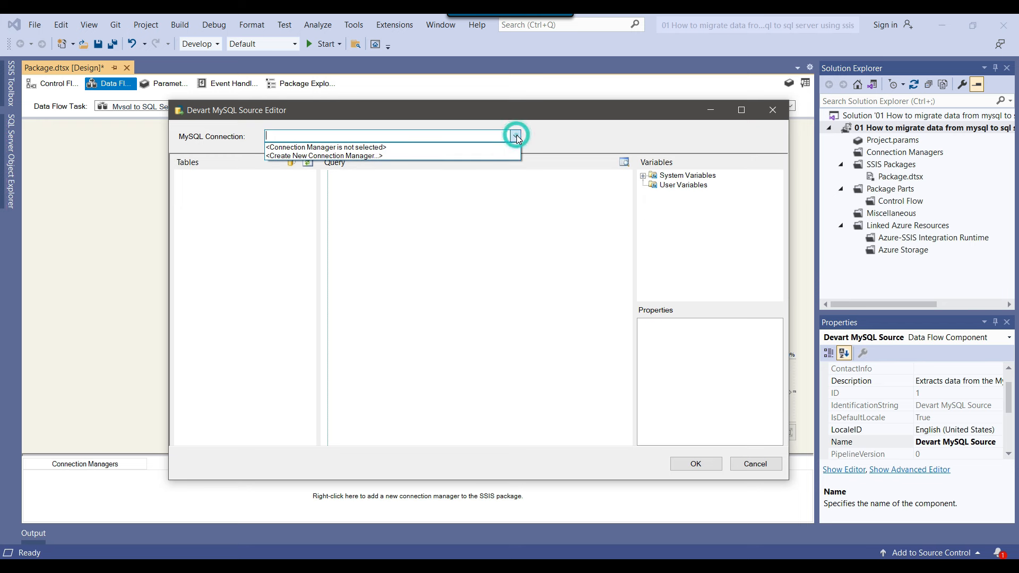
{"action": "left_click", "coordinate": [356, 155]}
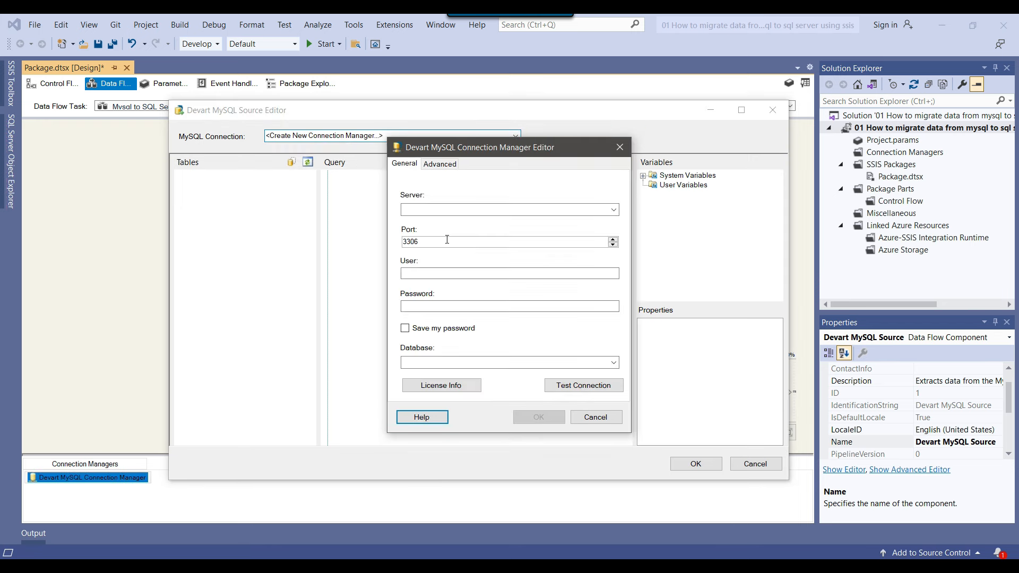
Copy the hostname from MySQL Workbench's Connect to Database settings and enter localhost as the server in Visual Studio's MySQL connection manager.
{"action": "left_click", "coordinate": [446, 210]}
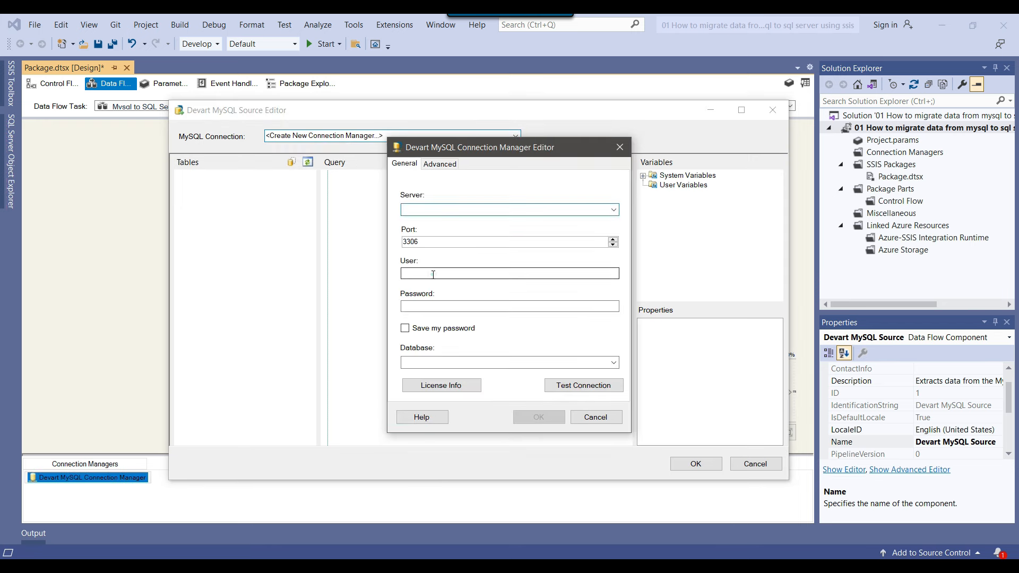
{"action": "left_click", "coordinate": [434, 304]}
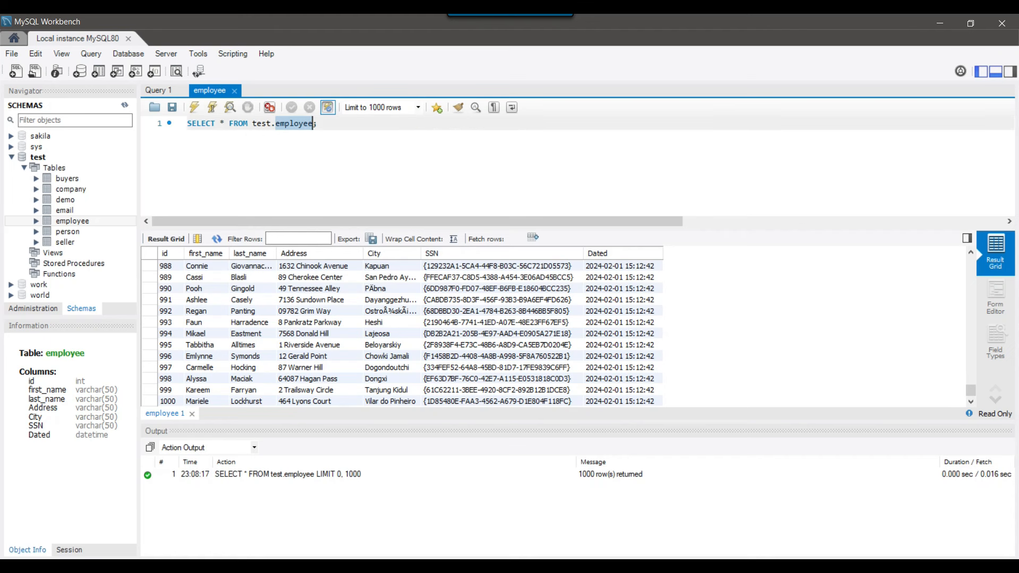
{"action": "left_click", "coordinate": [131, 54]}
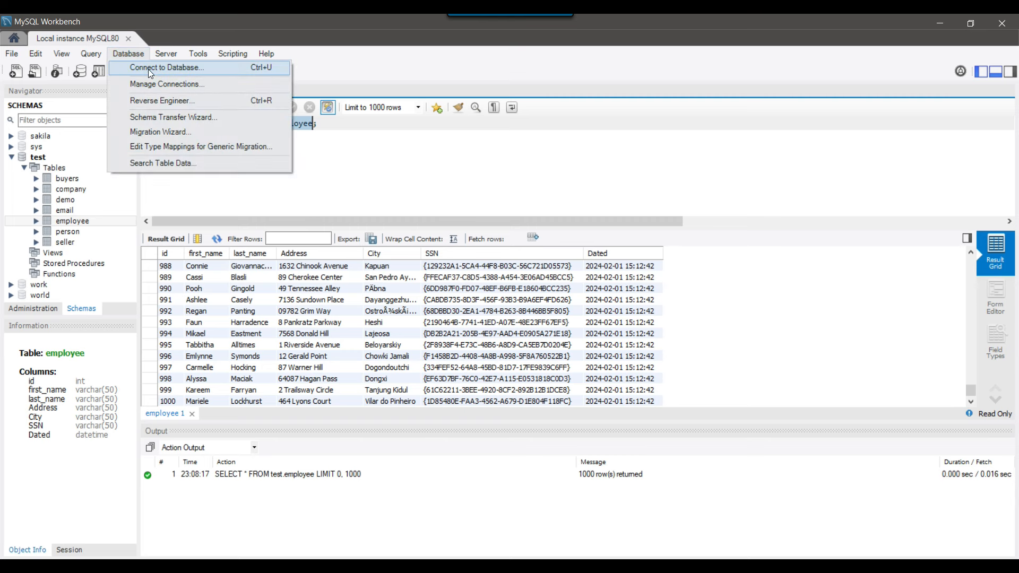
{"action": "left_click", "coordinate": [148, 69]}
{"action": "left_click_drag", "start_coordinate": [403, 218], "coordinate": [351, 210]}
{"action": "key", "text": "ctrl+c"}
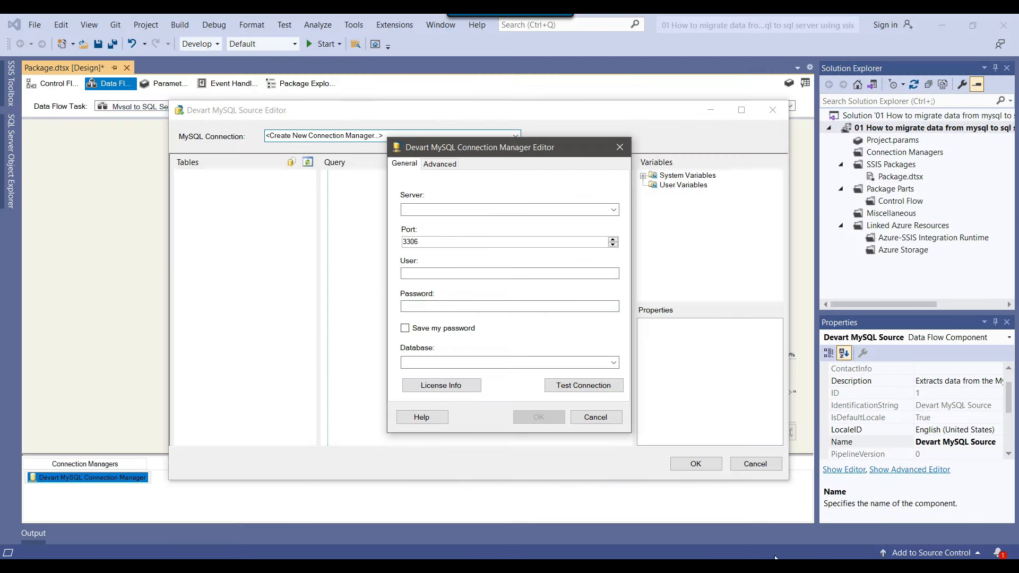
{"action": "left_click", "coordinate": [432, 209]}
{"action": "key", "text": "ctrl+v"}
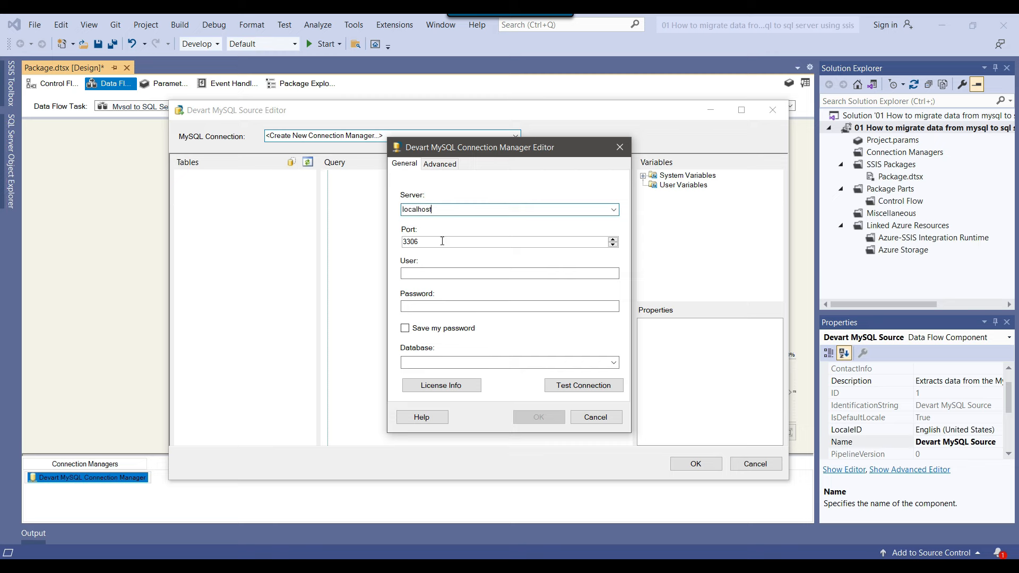
Check the port and username in MySQL Workbench, then in Visual Studio set the user to root, enter the password and have it saved.
{"action": "left_click", "coordinate": [563, 566]}
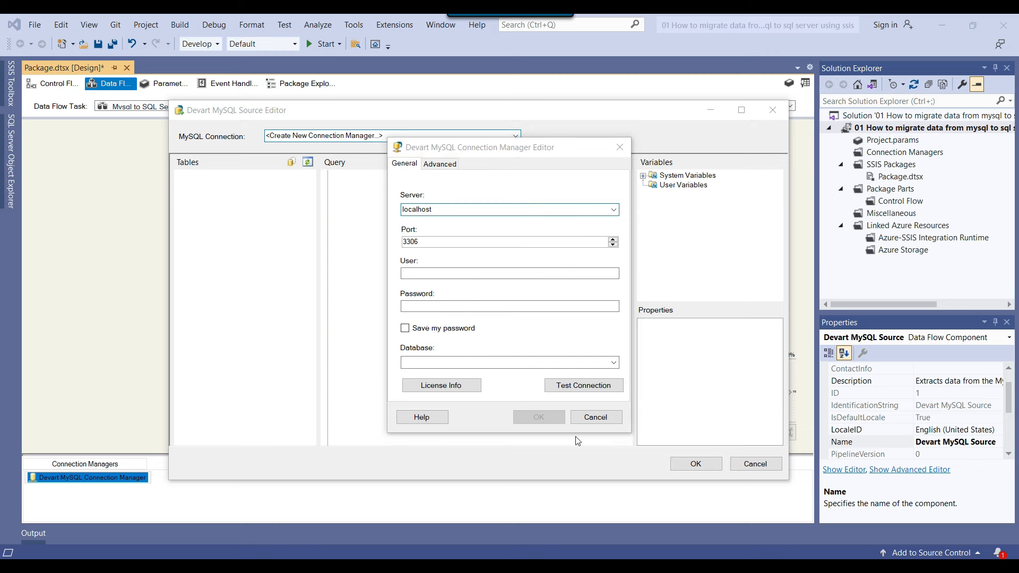
{"action": "left_click", "coordinate": [578, 441]}
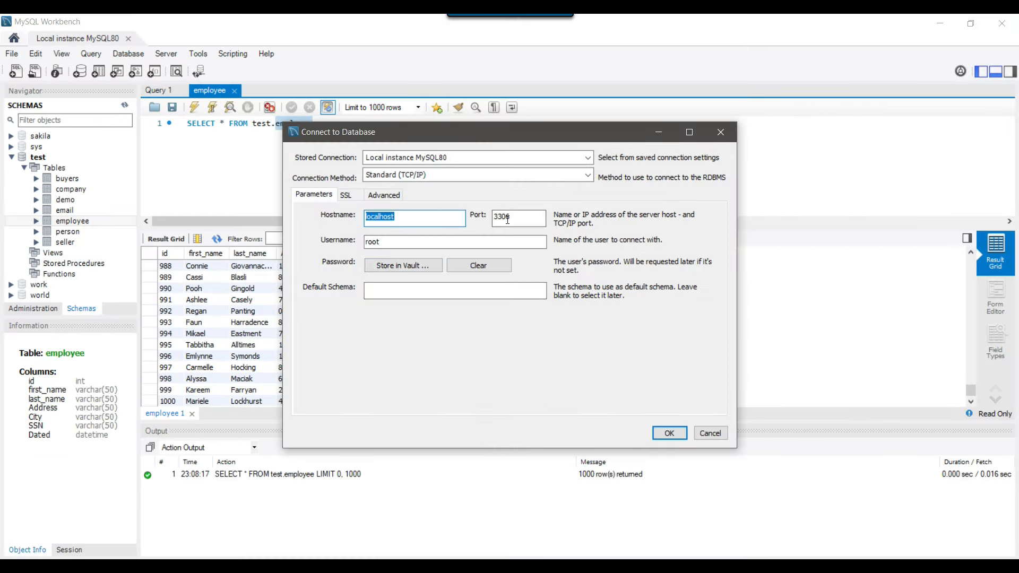
{"action": "key", "text": "alt+Tab"}
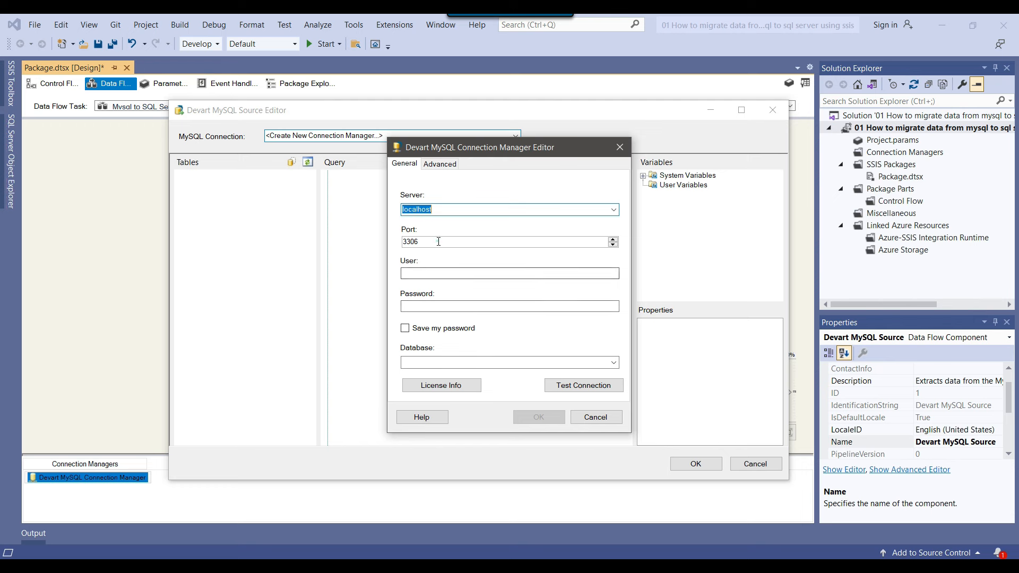
{"action": "left_click", "coordinate": [438, 273]}
{"action": "type", "text": "root"}
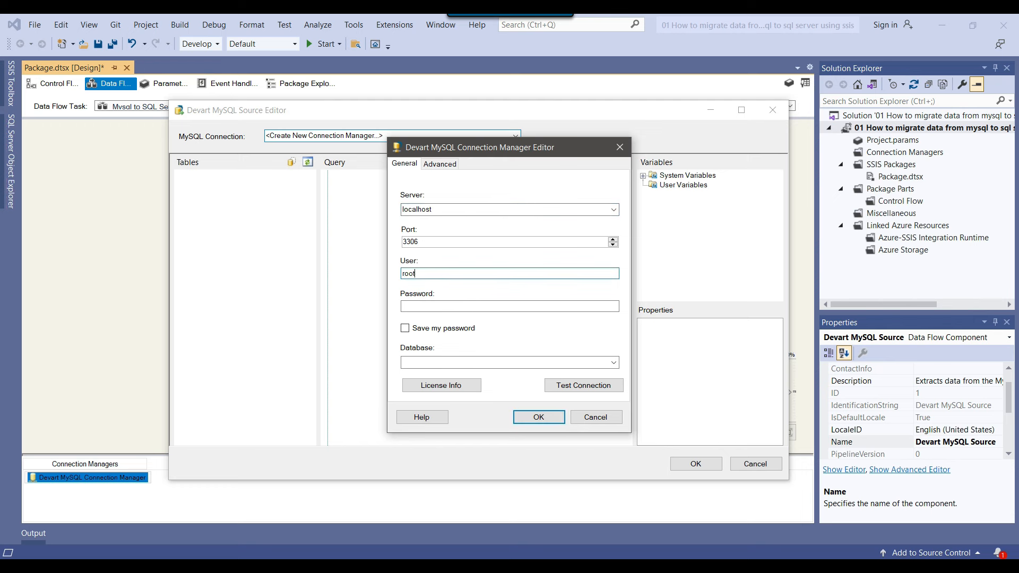
{"action": "left_click", "coordinate": [440, 306]}
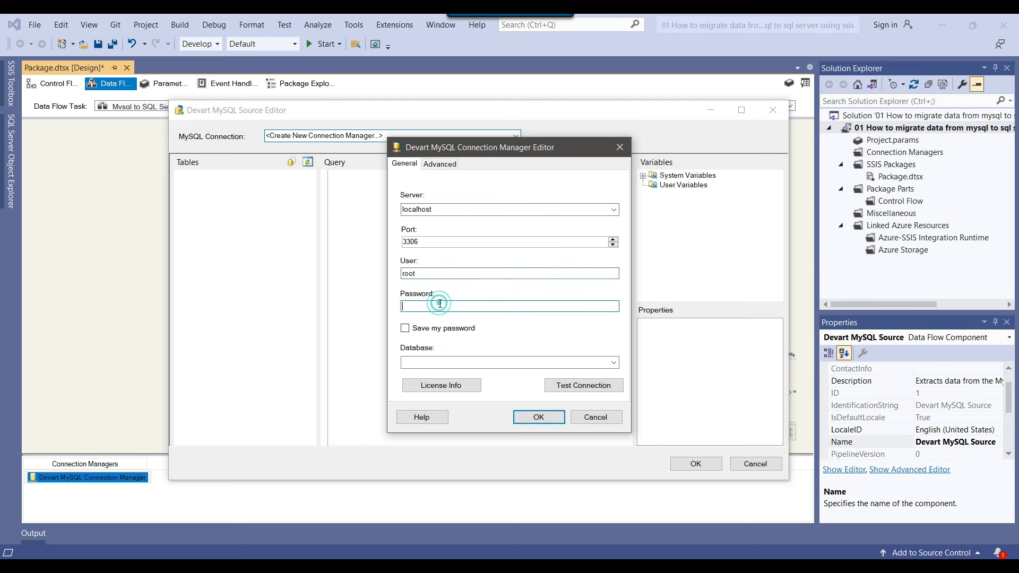
{"action": "type", "text": "r"}
{"action": "left_click", "coordinate": [405, 328]}
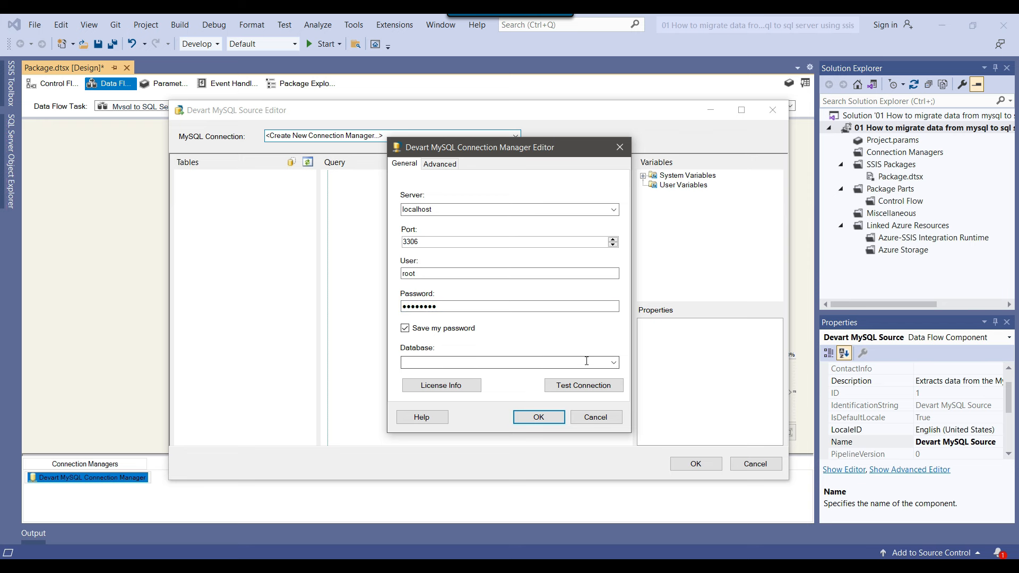
Choose test as the connection's database, test the connection and accept the MySQL connection manager.
{"action": "left_click", "coordinate": [614, 364]}
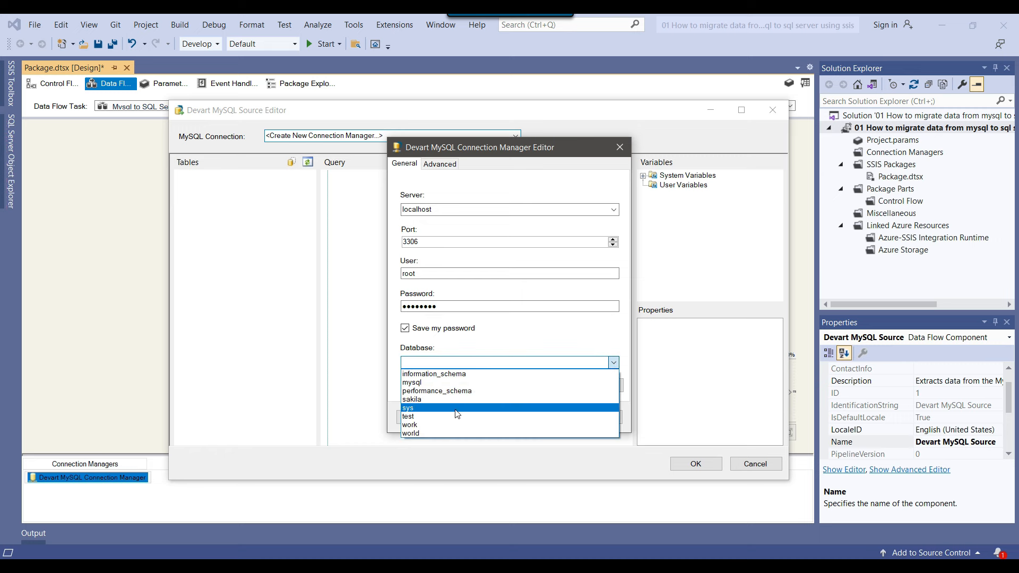
{"action": "left_click", "coordinate": [413, 417]}
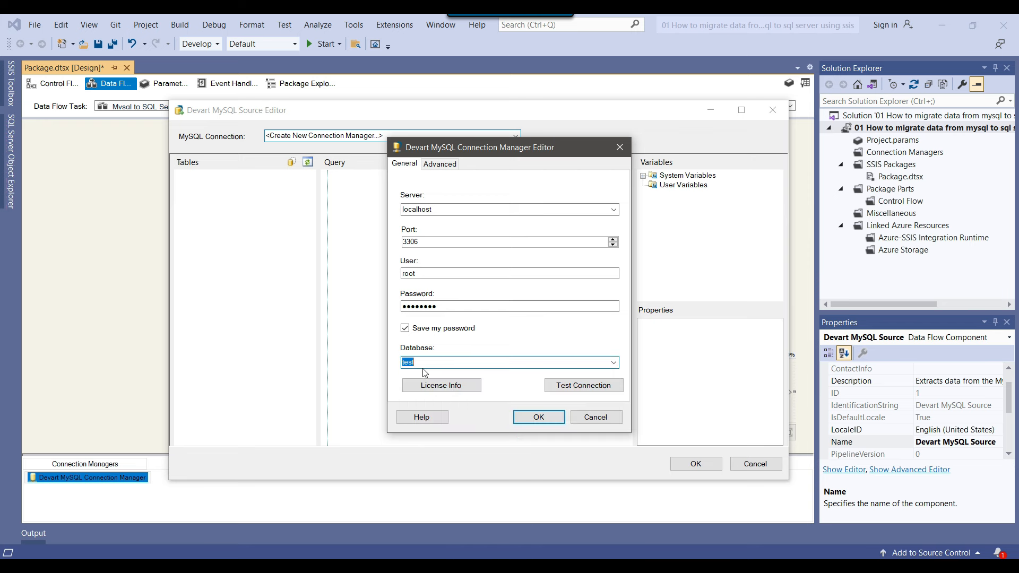
{"action": "left_click", "coordinate": [432, 364]}
{"action": "left_click", "coordinate": [579, 390]}
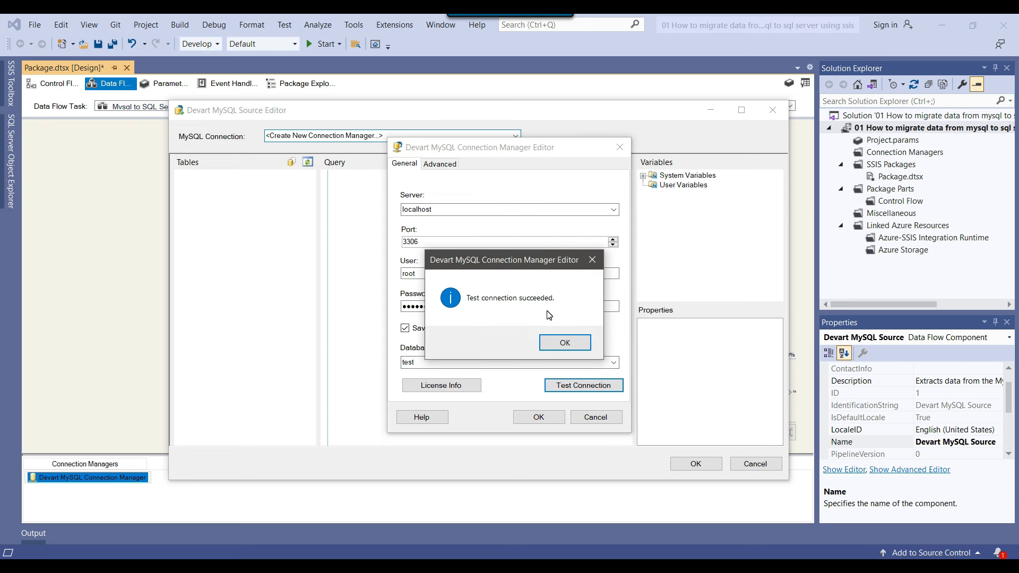
{"action": "left_click", "coordinate": [567, 342]}
{"action": "left_click", "coordinate": [539, 417]}
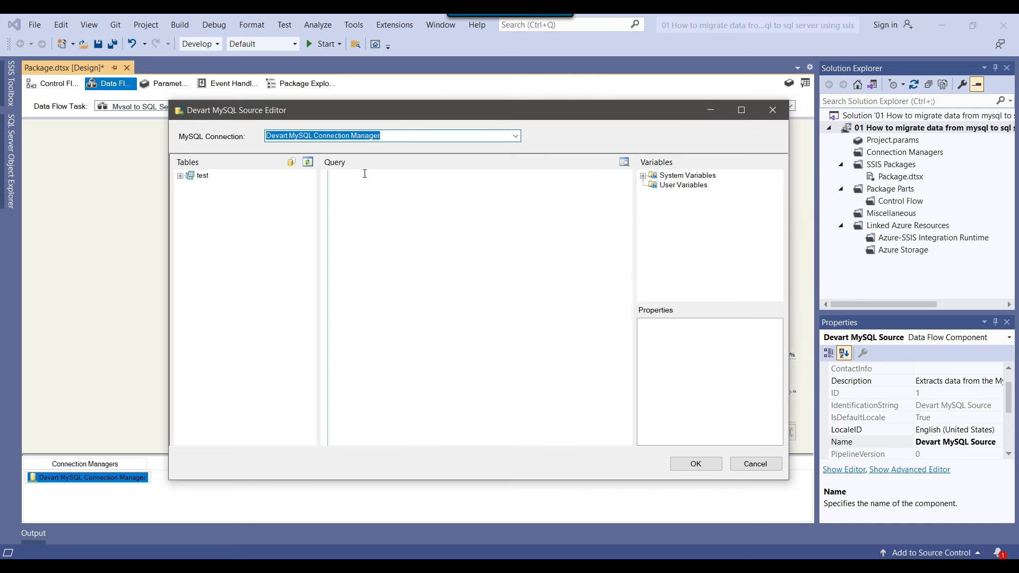
Expand the test database's tables and compare them with MySQL Workbench's table list, cancelling its Connect to Database dialog, and return to Visual Studio.
{"action": "left_click", "coordinate": [203, 178]}
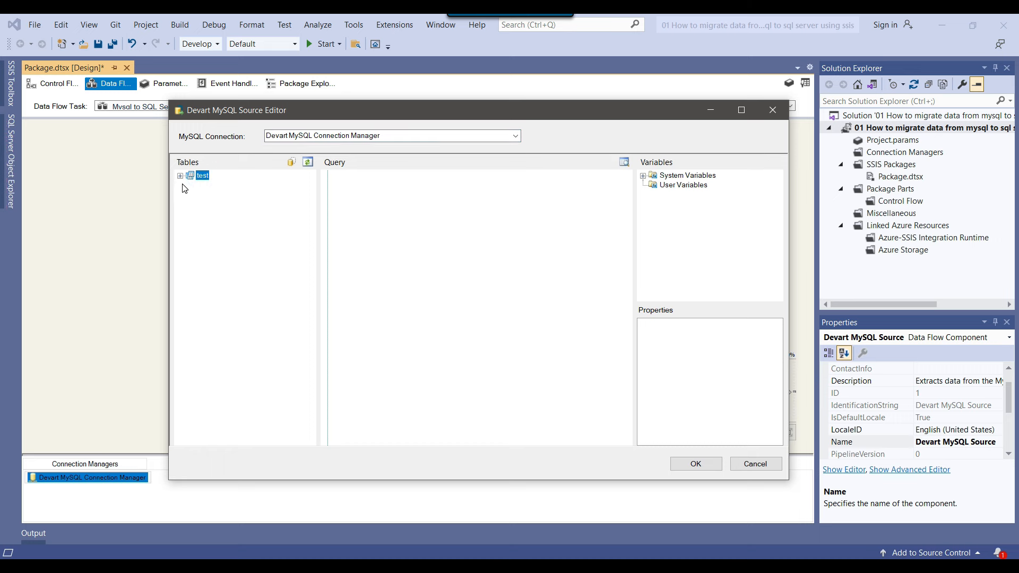
{"action": "left_click", "coordinate": [181, 177]}
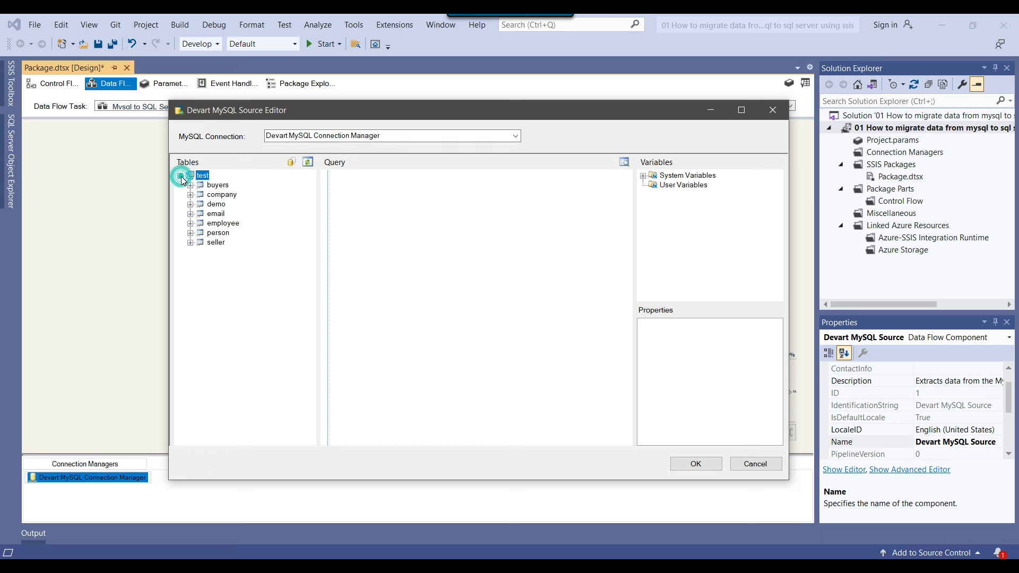
{"action": "left_click", "coordinate": [219, 186]}
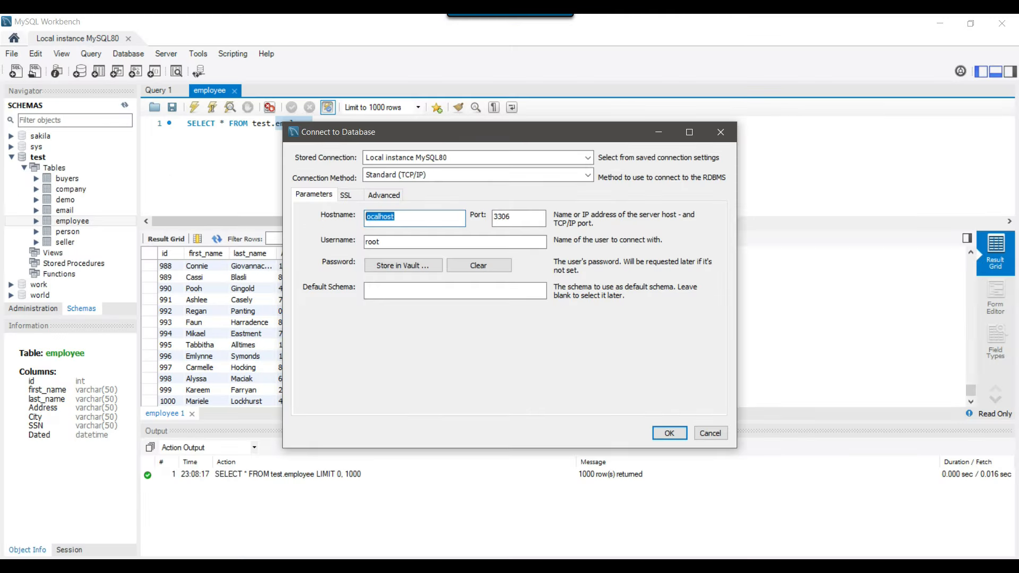
{"action": "left_click", "coordinate": [710, 434]}
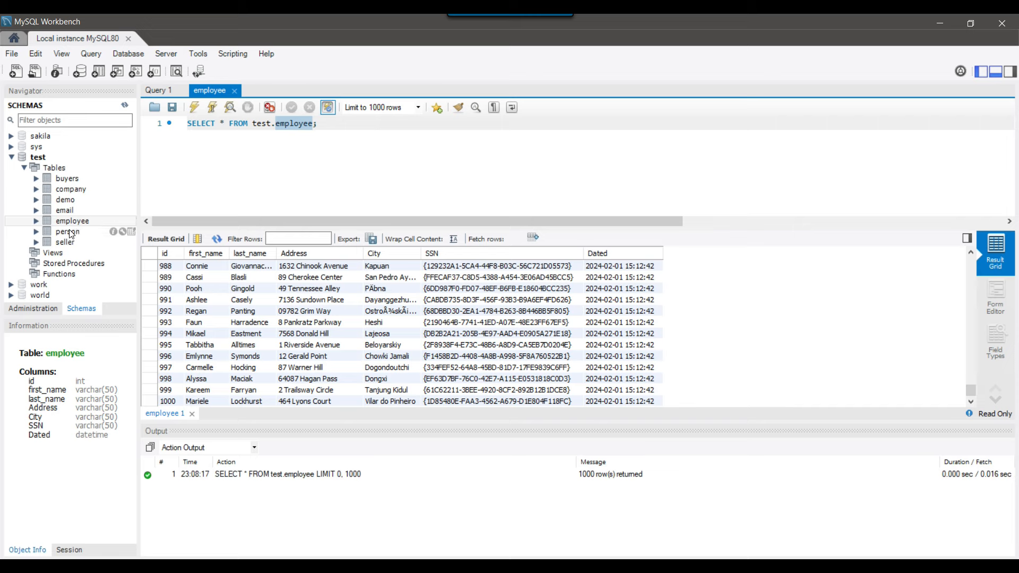
{"action": "left_click", "coordinate": [317, 139]}
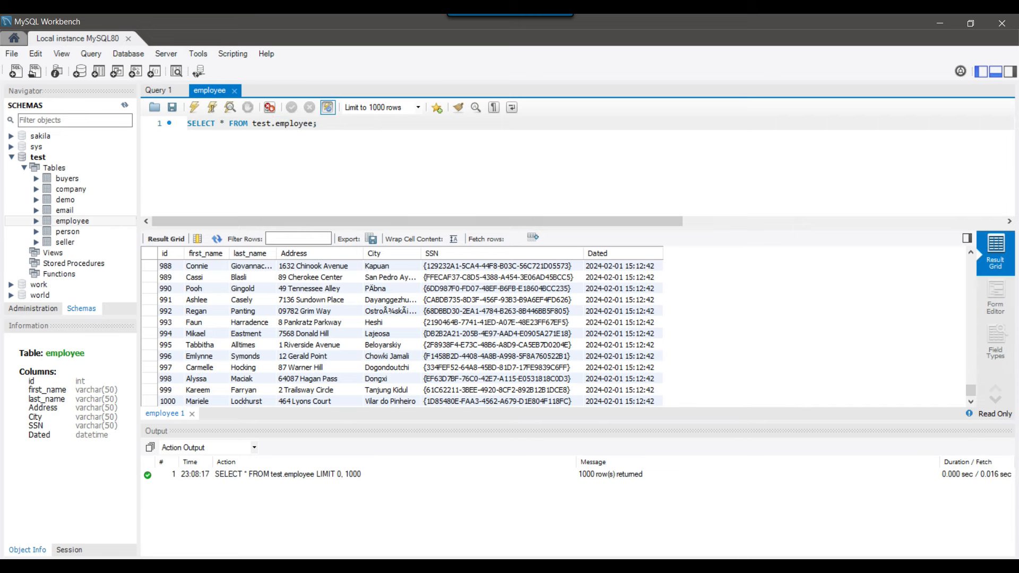
{"action": "left_click", "coordinate": [779, 567]}
{"action": "left_click", "coordinate": [707, 523]}
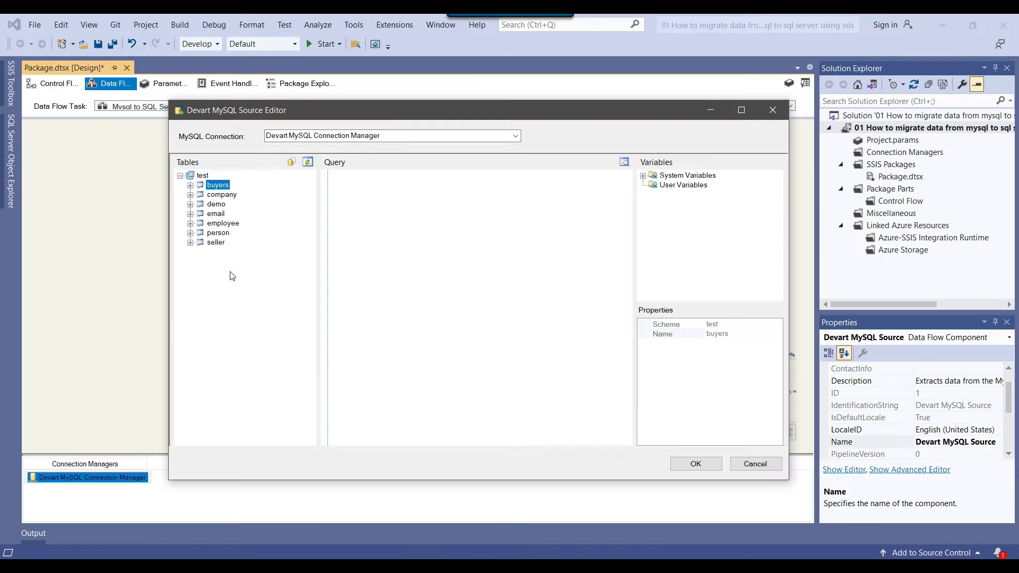
Generate the source query SELECT * FROM employee from the employee table and preview the data it returns.
{"action": "left_click", "coordinate": [190, 223]}
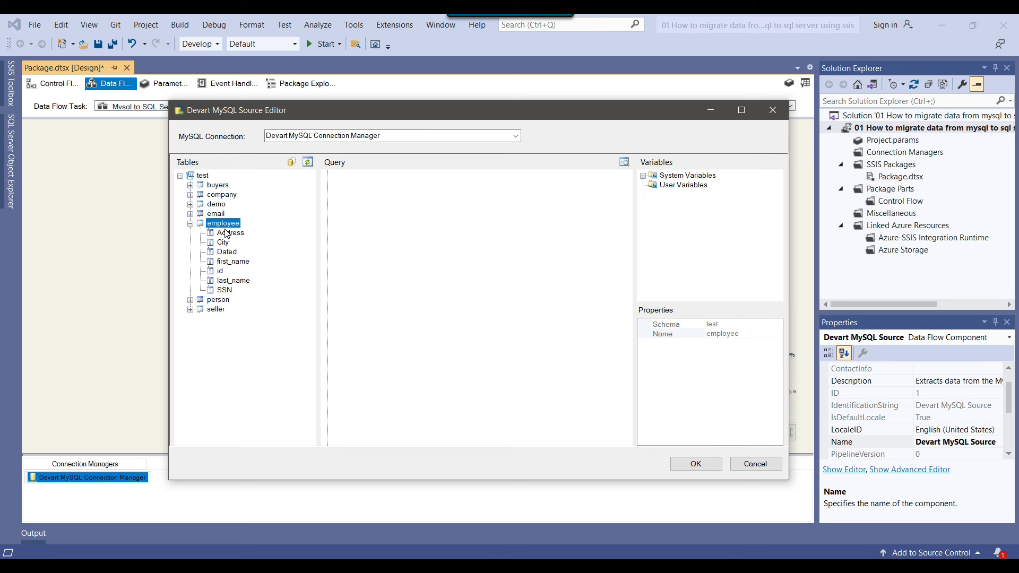
{"action": "left_click", "coordinate": [221, 226]}
{"action": "left_click_drag", "start_coordinate": [222, 226], "coordinate": [353, 219]}
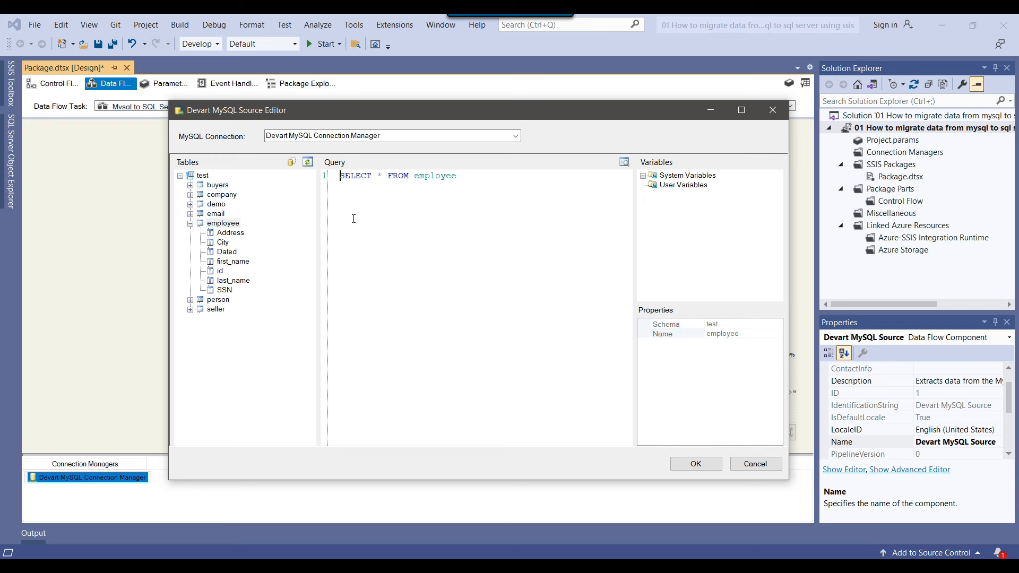
{"action": "left_click", "coordinate": [380, 206]}
{"action": "left_click_drag", "start_coordinate": [492, 184], "coordinate": [325, 182]}
{"action": "left_click", "coordinate": [387, 198]}
{"action": "left_click", "coordinate": [624, 164]}
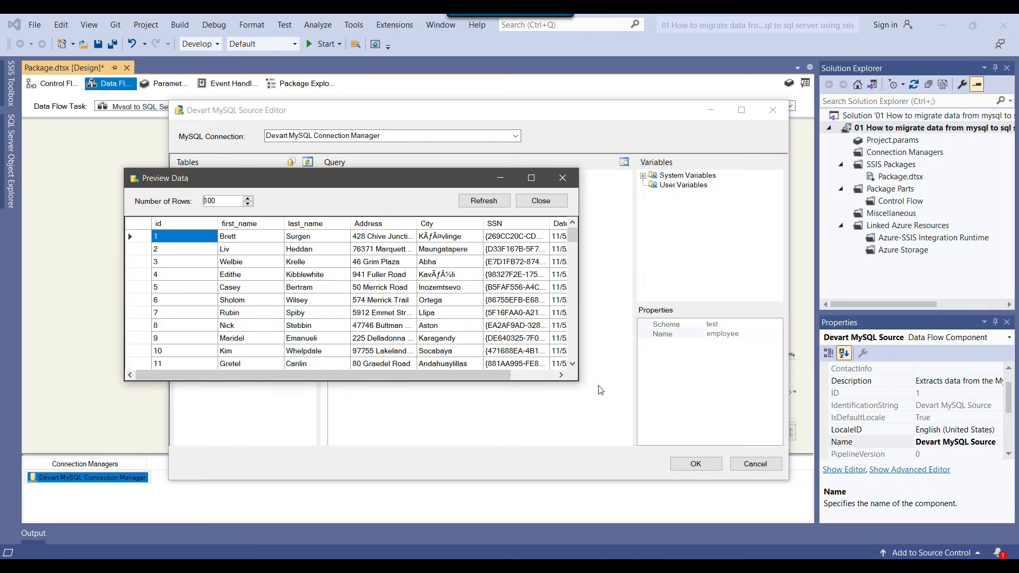
Enlarge the data preview to inspect all employee columns and rows, and close it.
{"action": "left_click", "coordinate": [578, 380]}
{"action": "left_click_drag", "start_coordinate": [580, 381], "coordinate": [766, 481]}
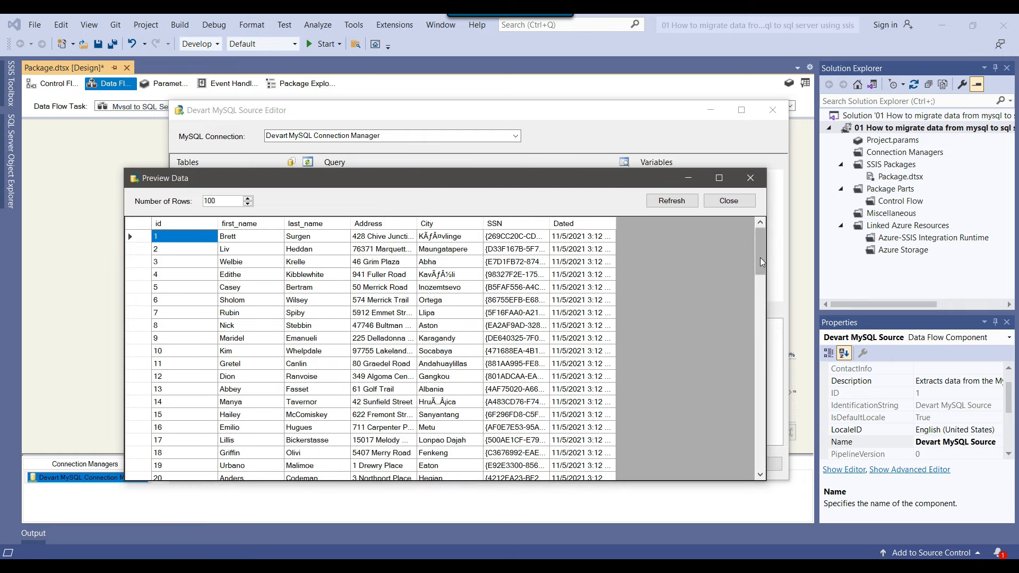
{"action": "left_click_drag", "start_coordinate": [762, 266], "coordinate": [763, 270]}
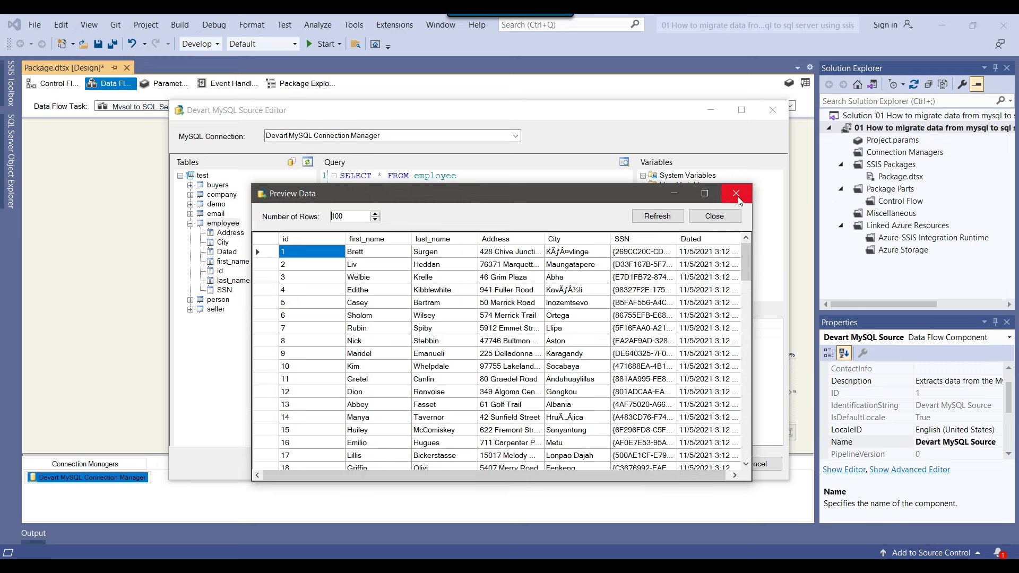
{"action": "left_click", "coordinate": [740, 196]}
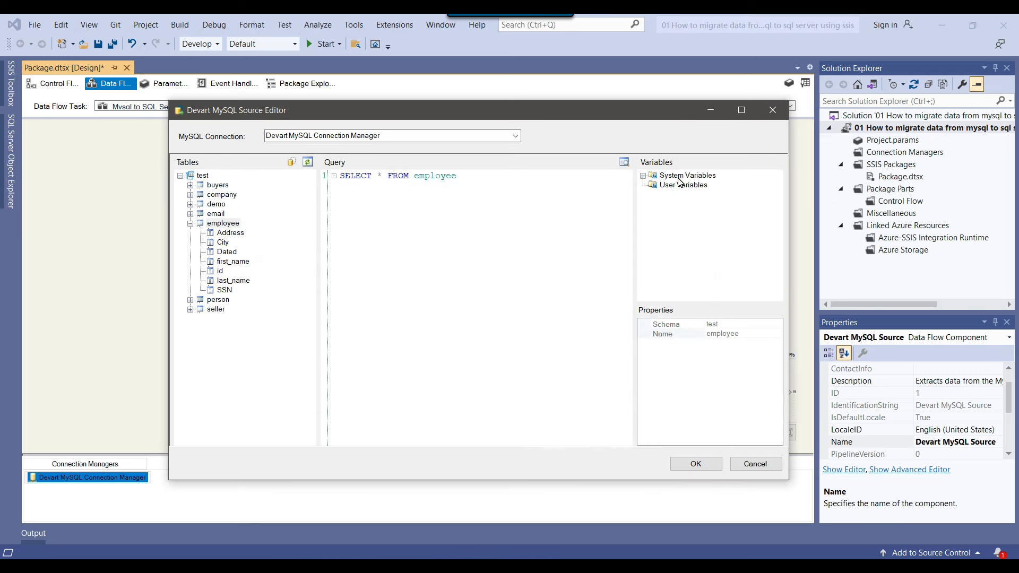
Expand the system variables, look through the available entries and collapse the list again.
{"action": "left_click", "coordinate": [644, 176]}
{"action": "scroll", "coordinate": [689, 218], "scroll_direction": "down", "scroll_amount": 3}
{"action": "scroll", "coordinate": [688, 218], "scroll_direction": "up", "scroll_amount": 3}
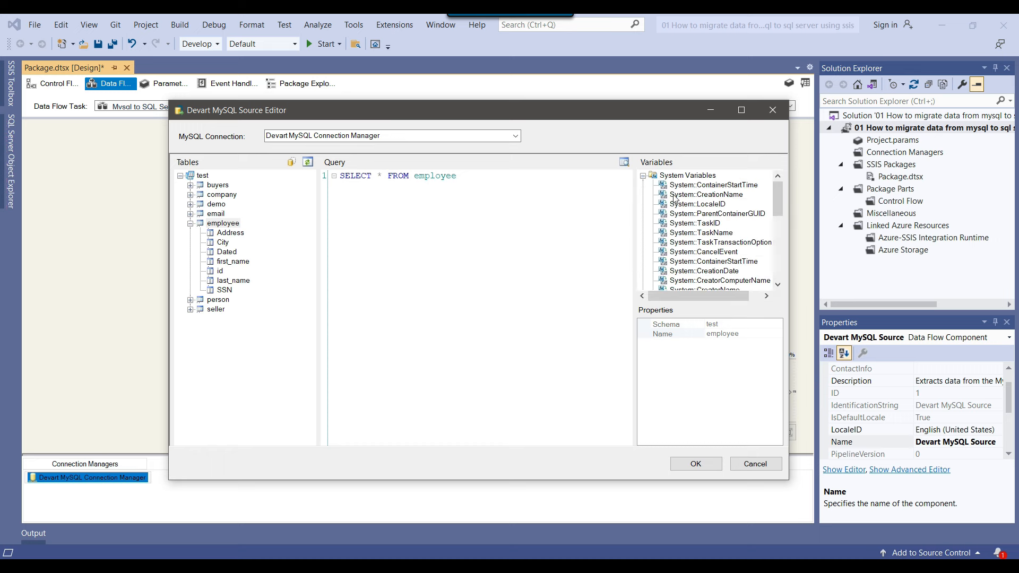
{"action": "left_click", "coordinate": [643, 177]}
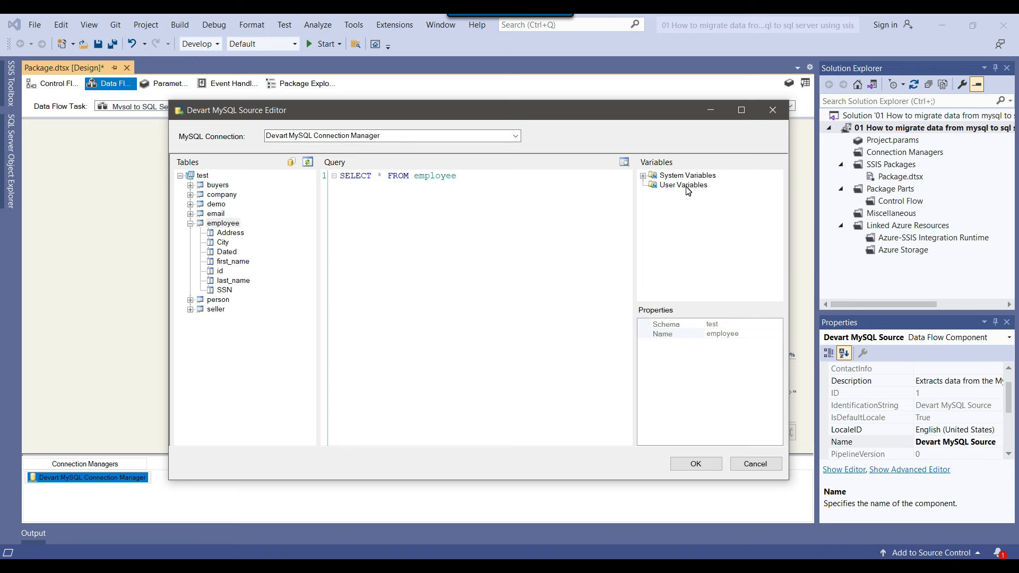
Preview the employee query's data once more, close the preview and accept the Devart MySQL Source settings.
{"action": "left_click", "coordinate": [567, 183]}
{"action": "left_click_drag", "start_coordinate": [565, 113], "coordinate": [510, 111]}
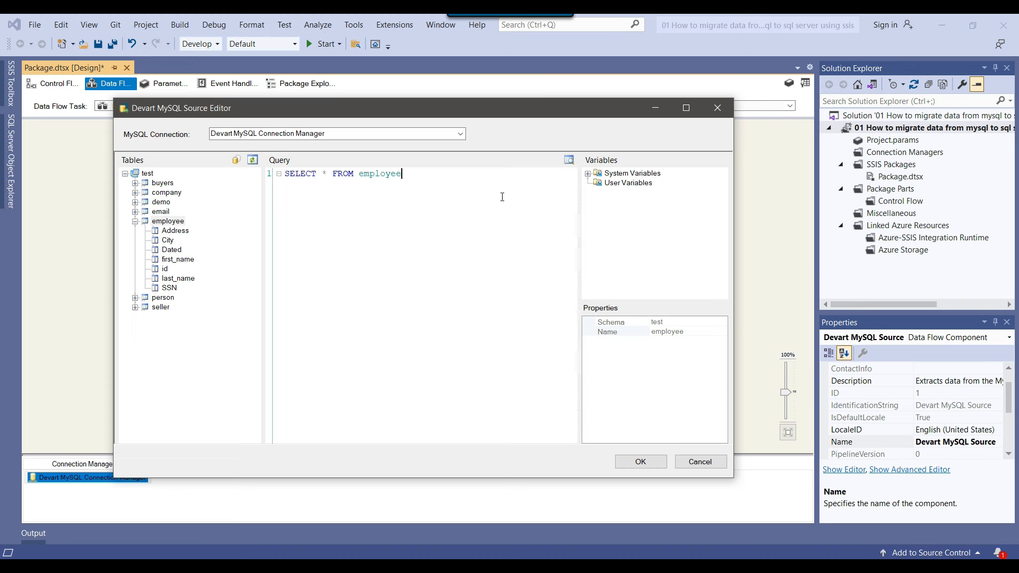
{"action": "left_click_drag", "start_coordinate": [433, 115], "coordinate": [498, 98]}
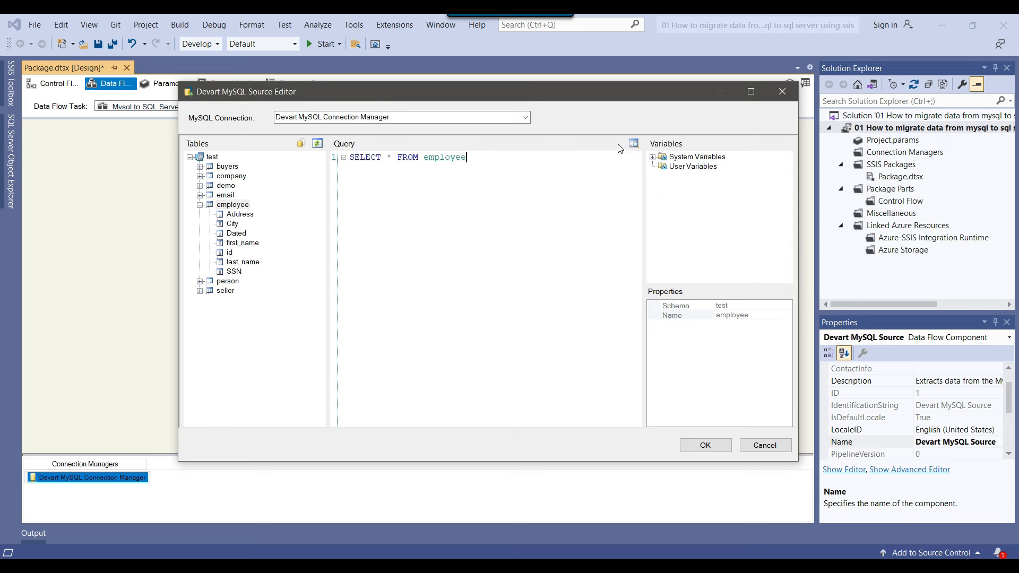
{"action": "left_click", "coordinate": [633, 143]}
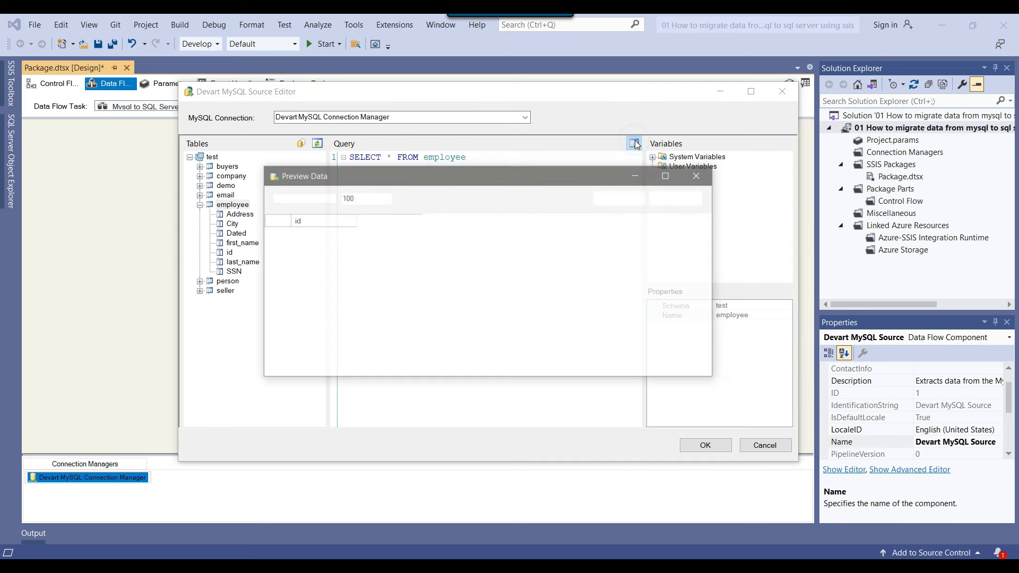
{"action": "left_click", "coordinate": [693, 178]}
{"action": "left_click", "coordinate": [702, 447]}
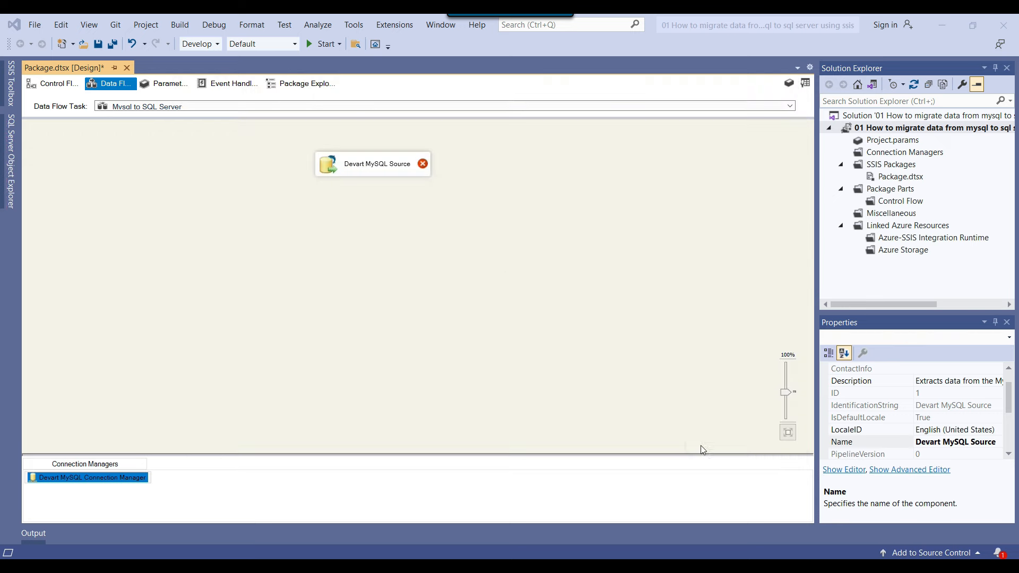
{"action": "left_click", "coordinate": [486, 235]}
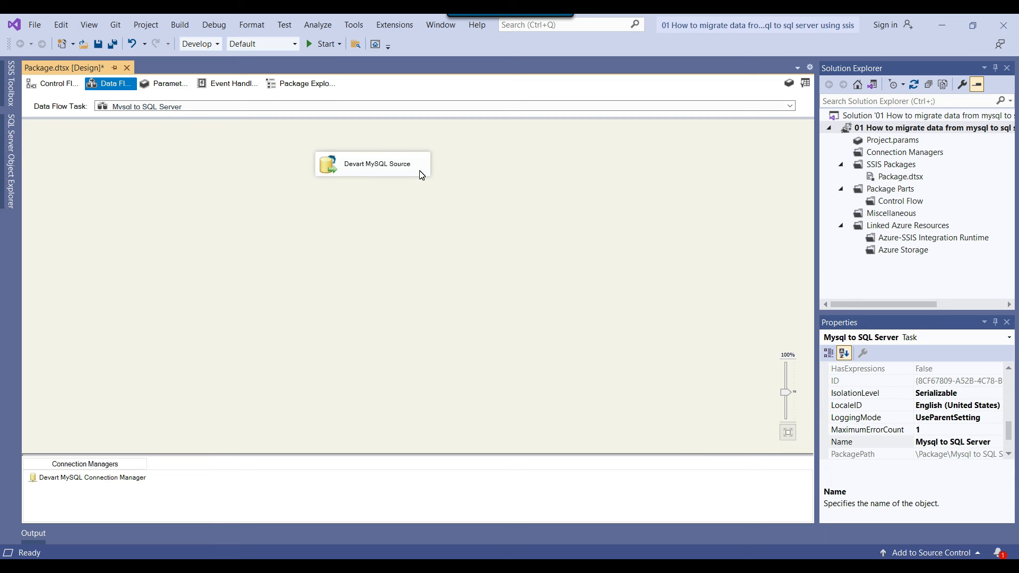
Find the OLE DB Destination component, add it below the Devart MySQL Source and connect the source's output to it.
{"action": "left_click", "coordinate": [805, 83]}
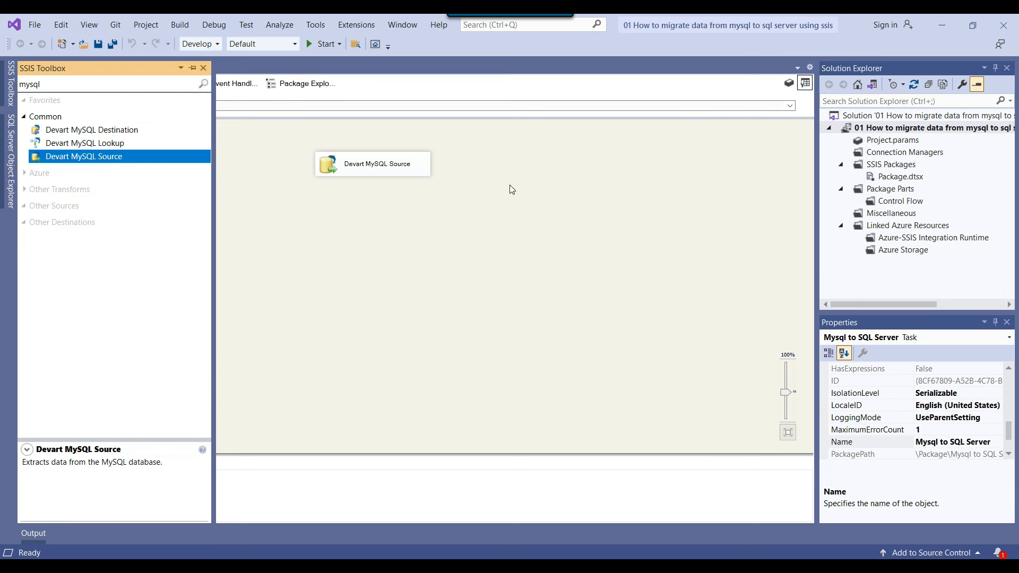
{"action": "left_click", "coordinate": [68, 89]}
{"action": "key", "text": "BackSpace"}
{"action": "key", "text": "BackSpace"}
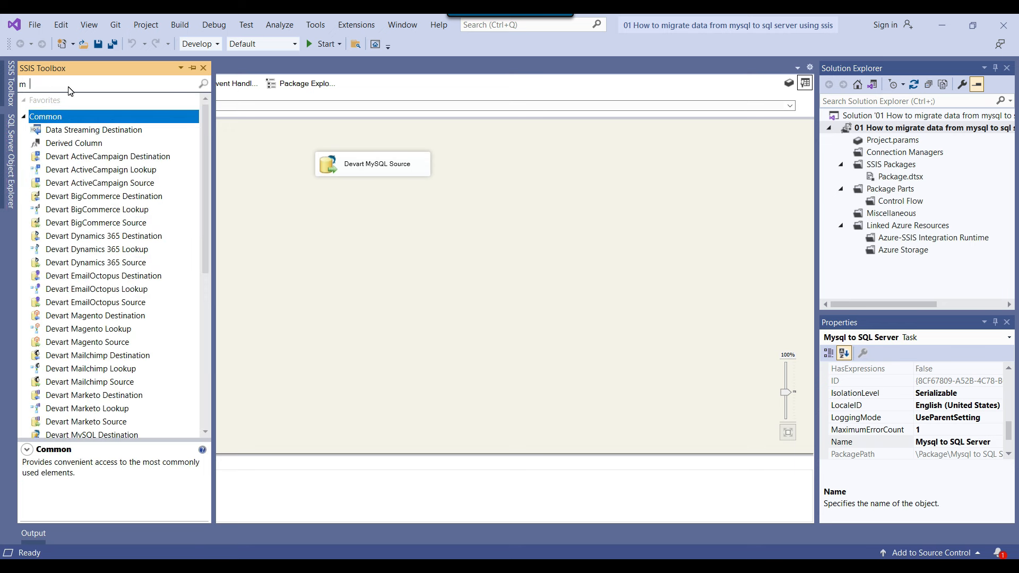
{"action": "key", "text": "BackSpace"}
{"action": "type", "text": "ole"}
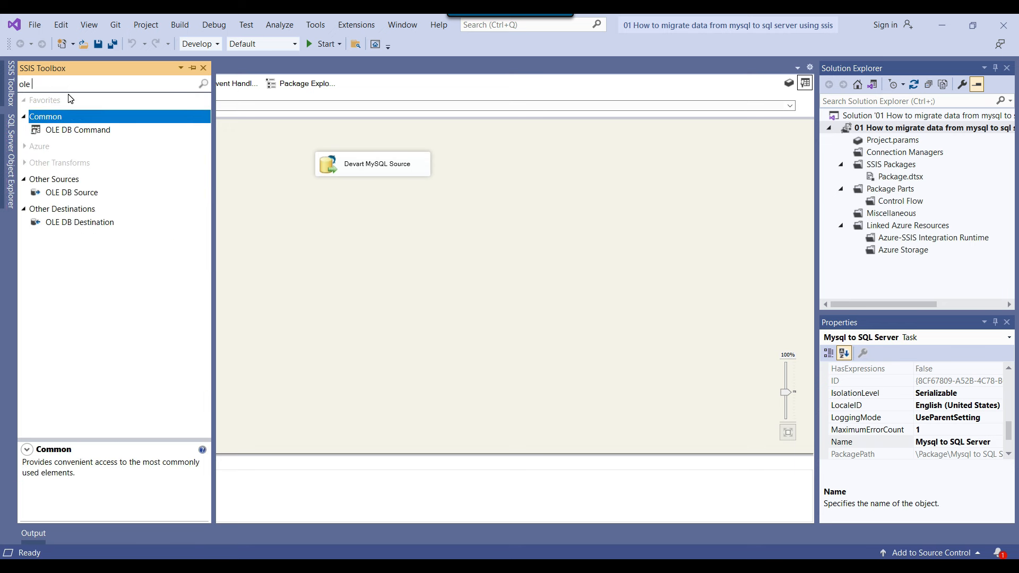
{"action": "left_click_drag", "start_coordinate": [63, 230], "coordinate": [341, 280]}
{"action": "left_click", "coordinate": [360, 168]}
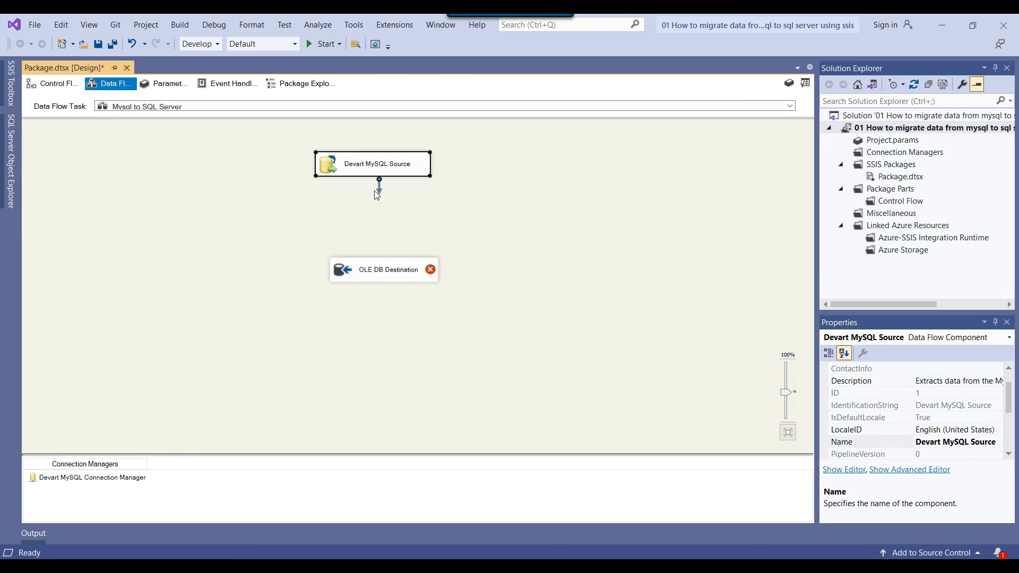
{"action": "left_click_drag", "start_coordinate": [380, 187], "coordinate": [375, 270]}
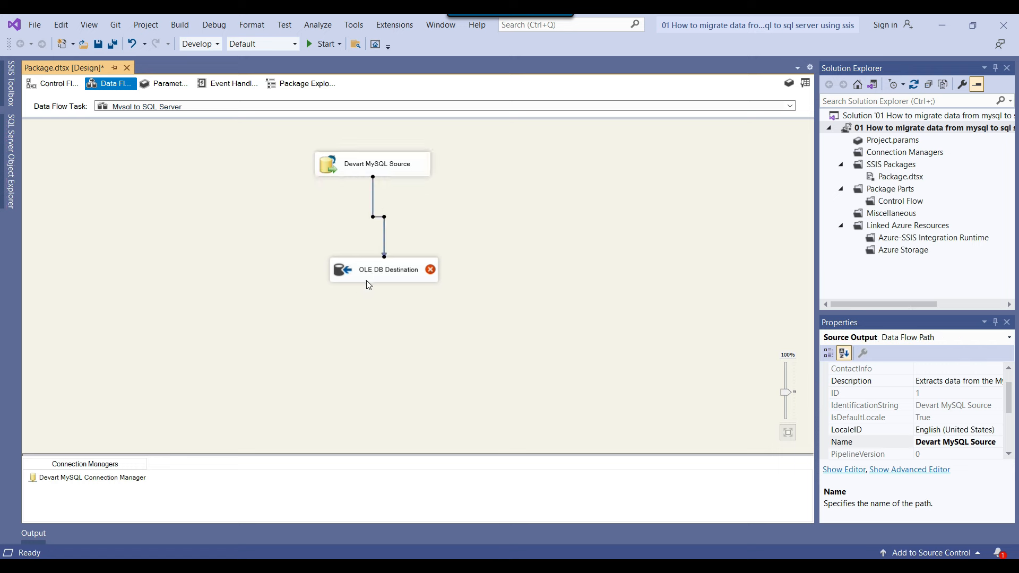
Open the OLE DB Destination for editing and begin creating a new data connection for it.
{"action": "left_click", "coordinate": [354, 277]}
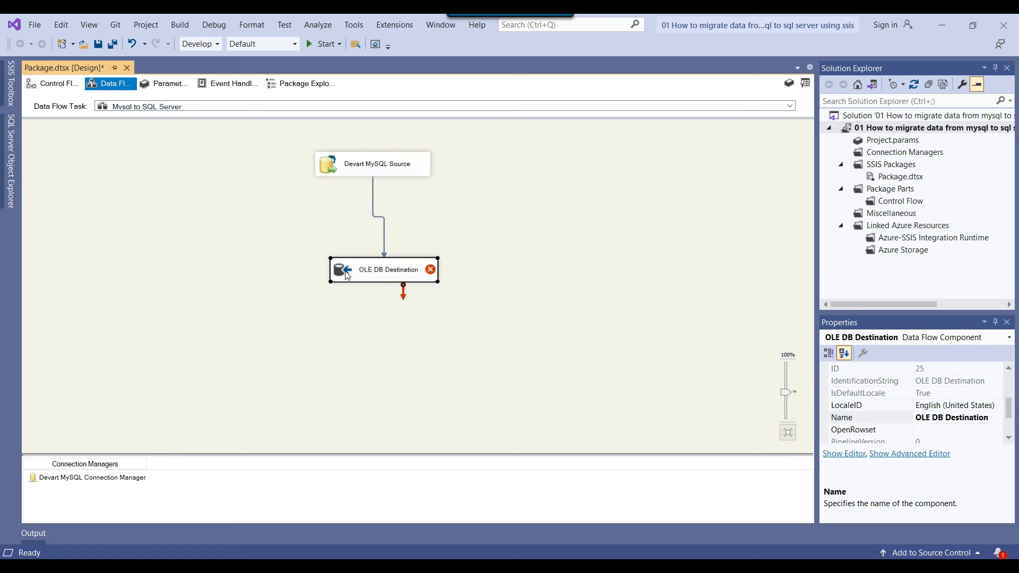
{"action": "right_click", "coordinate": [346, 272]}
{"action": "left_click", "coordinate": [383, 285]}
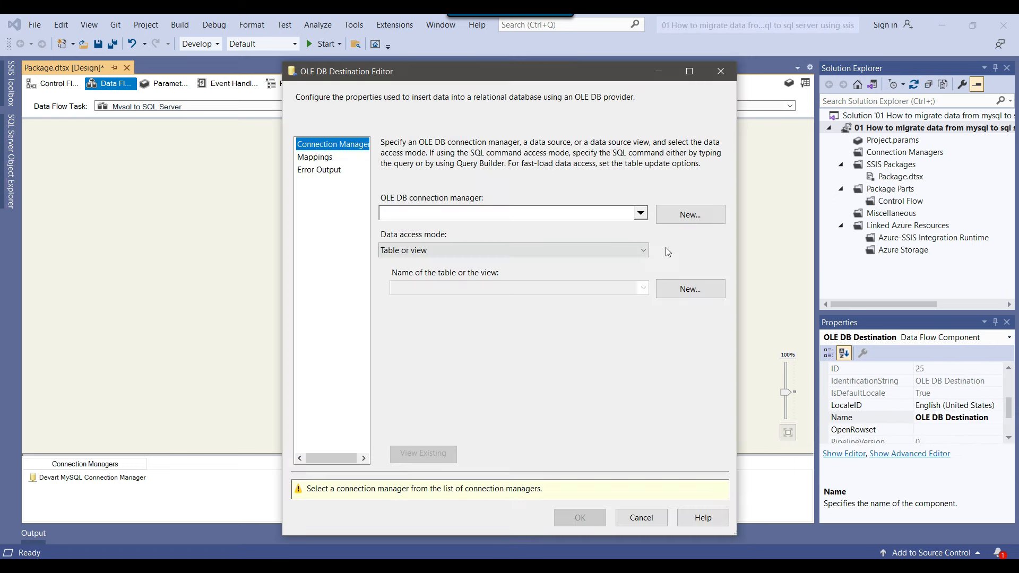
{"action": "left_click", "coordinate": [701, 224]}
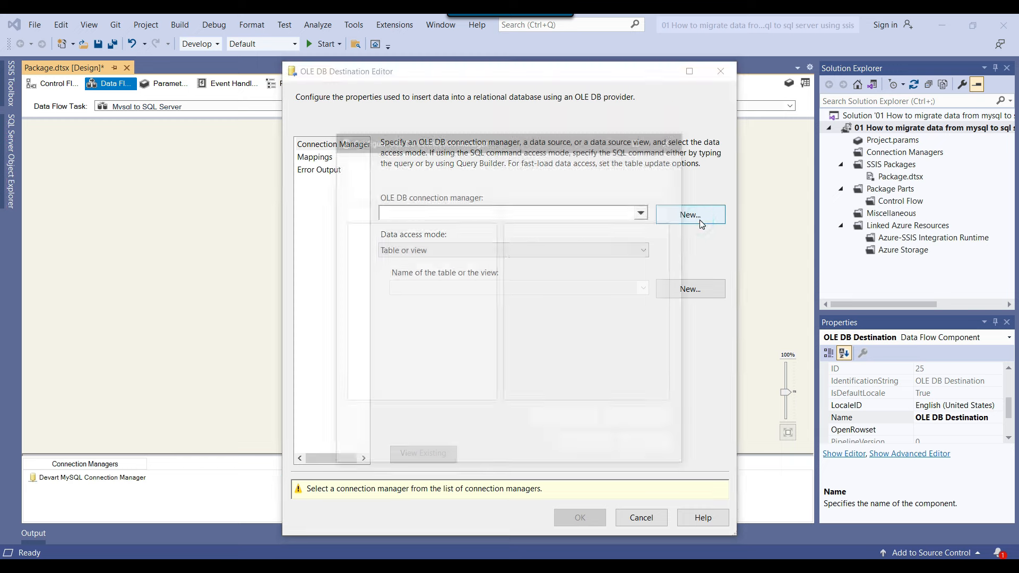
{"action": "left_click", "coordinate": [574, 425]}
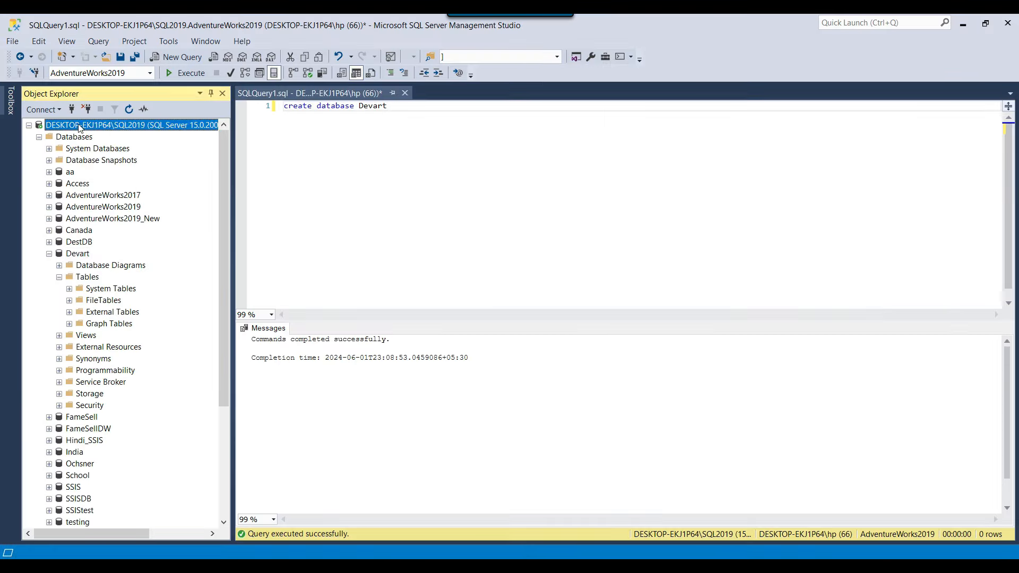
Switch to SQL Server Management Studio and copy the server name from the SQL2019 instance's properties.
{"action": "right_click", "coordinate": [81, 127]}
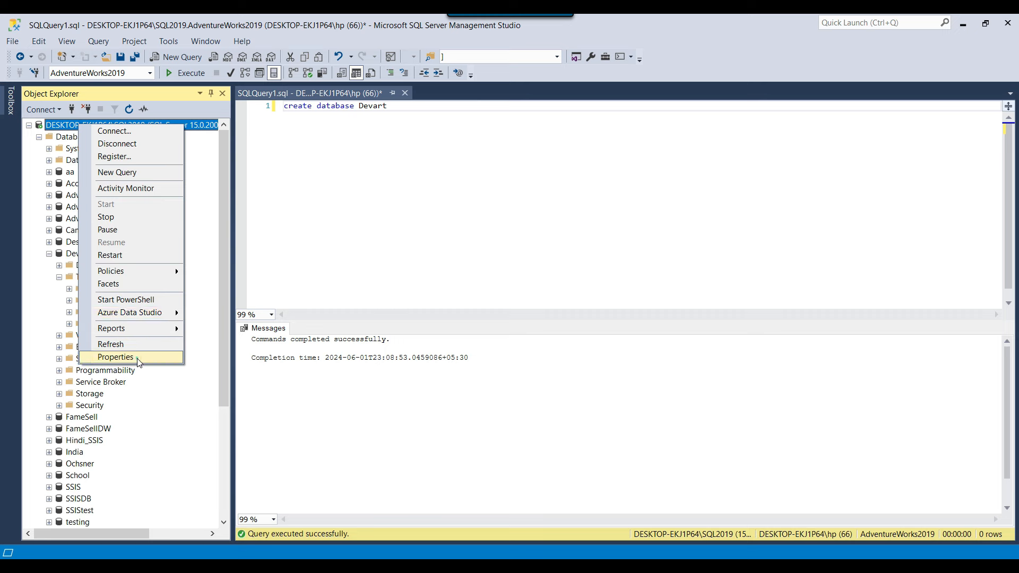
{"action": "left_click", "coordinate": [115, 357]}
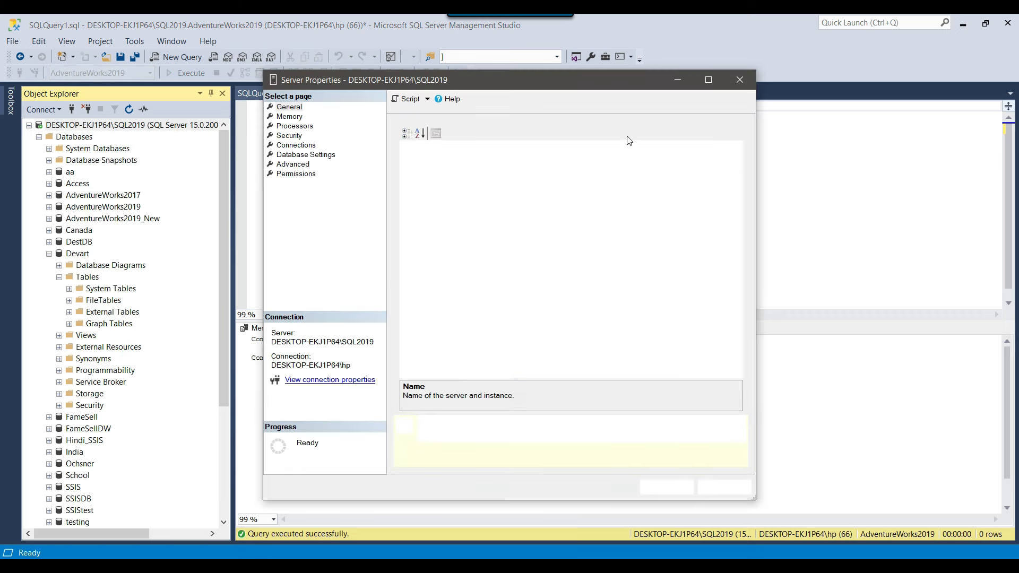
{"action": "left_click_drag", "start_coordinate": [665, 148], "coordinate": [560, 145]}
{"action": "key", "text": "ctrl+c"}
{"action": "left_click", "coordinate": [724, 485]}
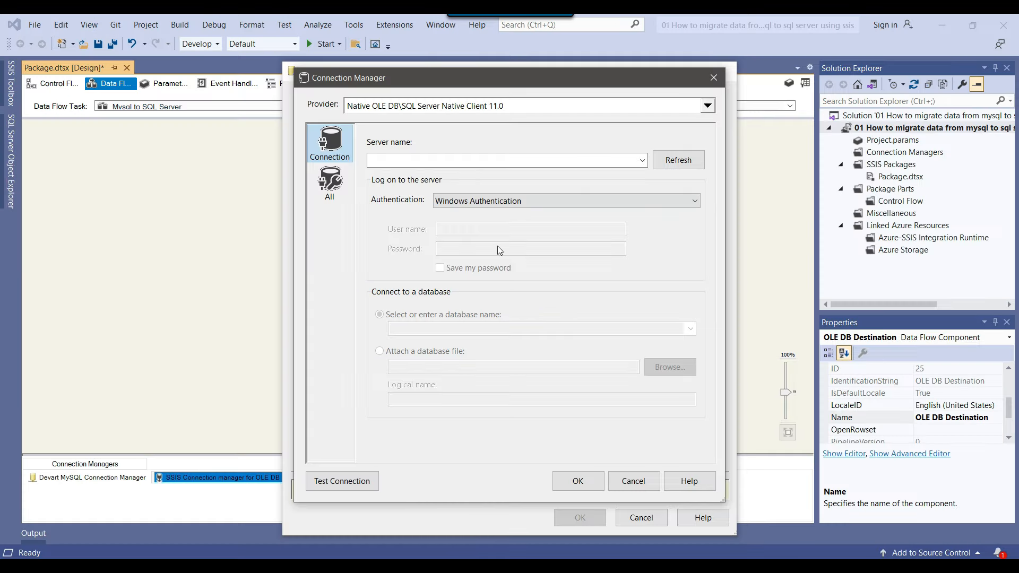
In Visual Studio, set the server name to DESKTOP-EKJ1P64\SQL2019, choose the Devart database, test the connection and accept it for the destination.
{"action": "key", "text": "ctrl+v"}
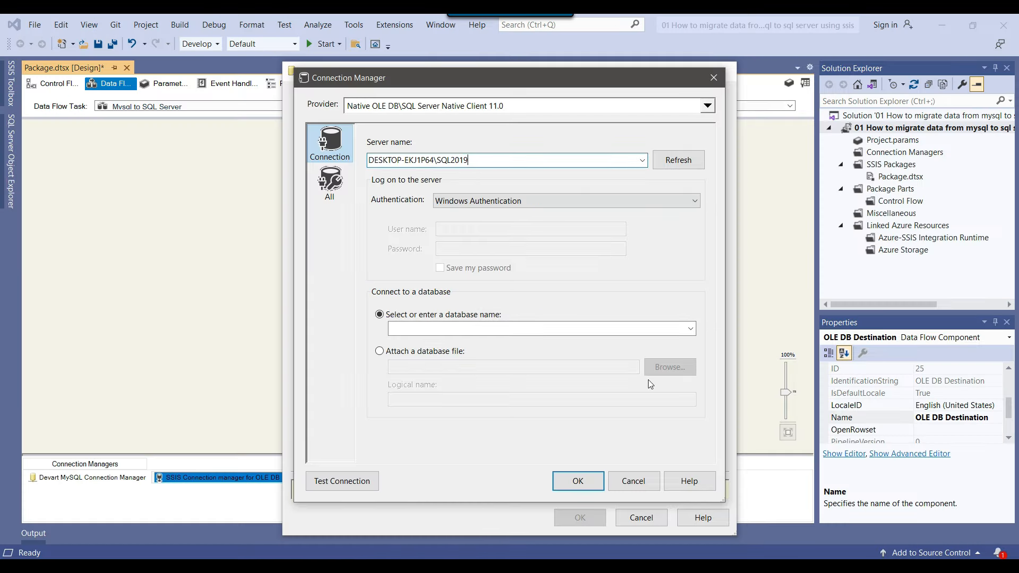
{"action": "left_click", "coordinate": [690, 329]}
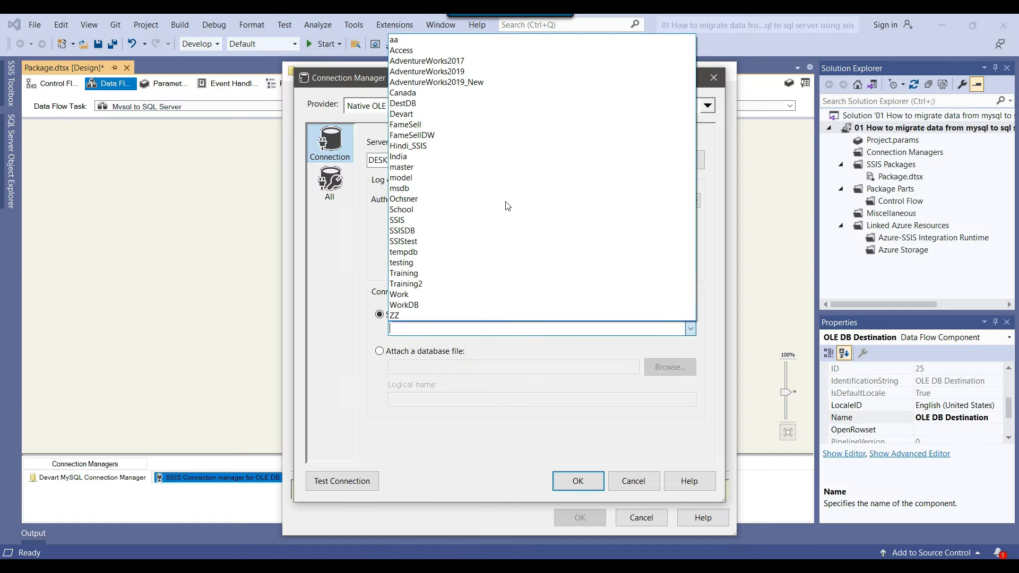
{"action": "left_click", "coordinate": [414, 113]}
{"action": "left_click", "coordinate": [343, 481]}
{"action": "left_click", "coordinate": [676, 317]}
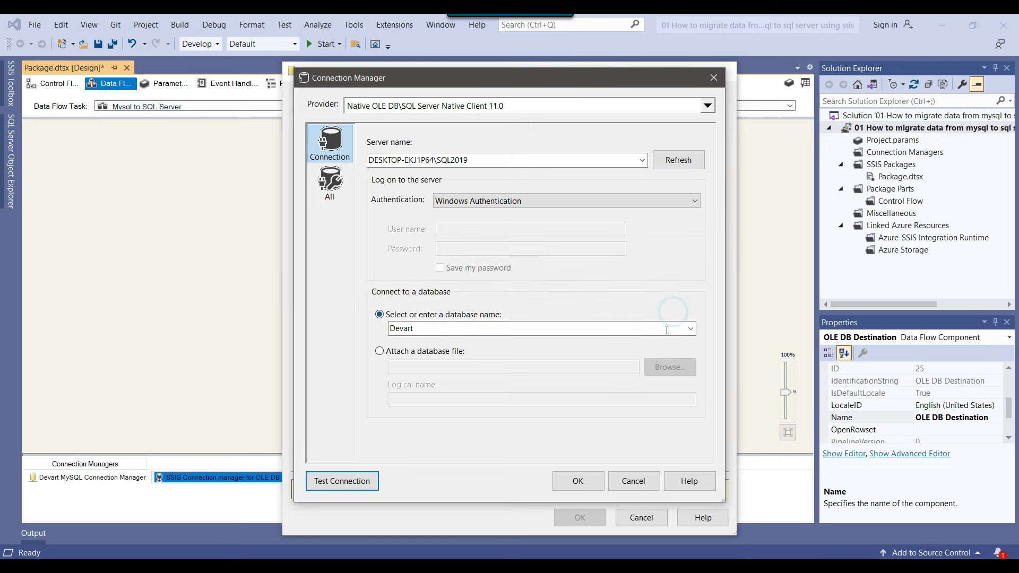
{"action": "left_click", "coordinate": [578, 481]}
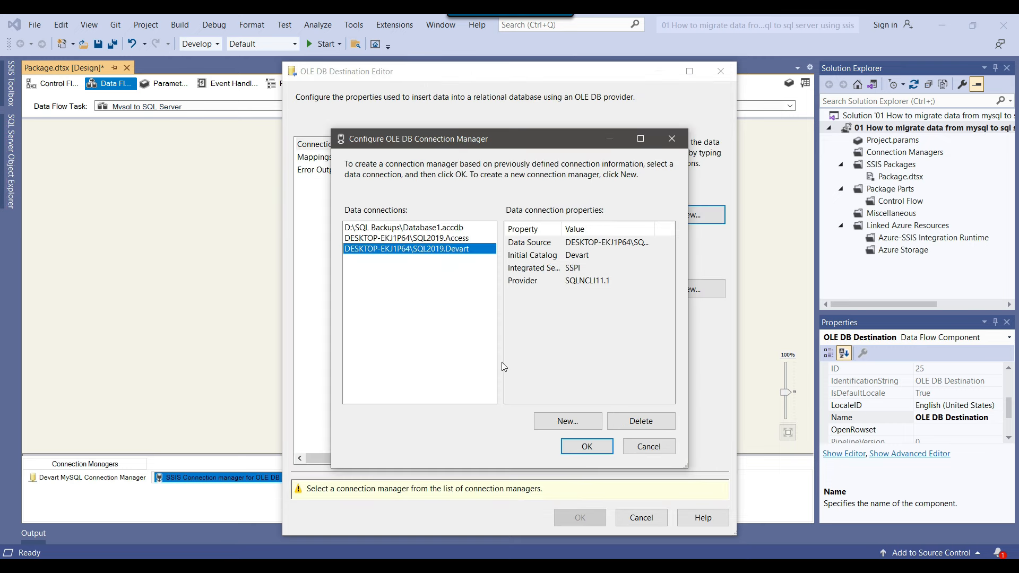
{"action": "left_click", "coordinate": [586, 446]}
Set the data access mode to Table or view - fast load and create a new destination table named Employee.
{"action": "left_click", "coordinate": [473, 252]}
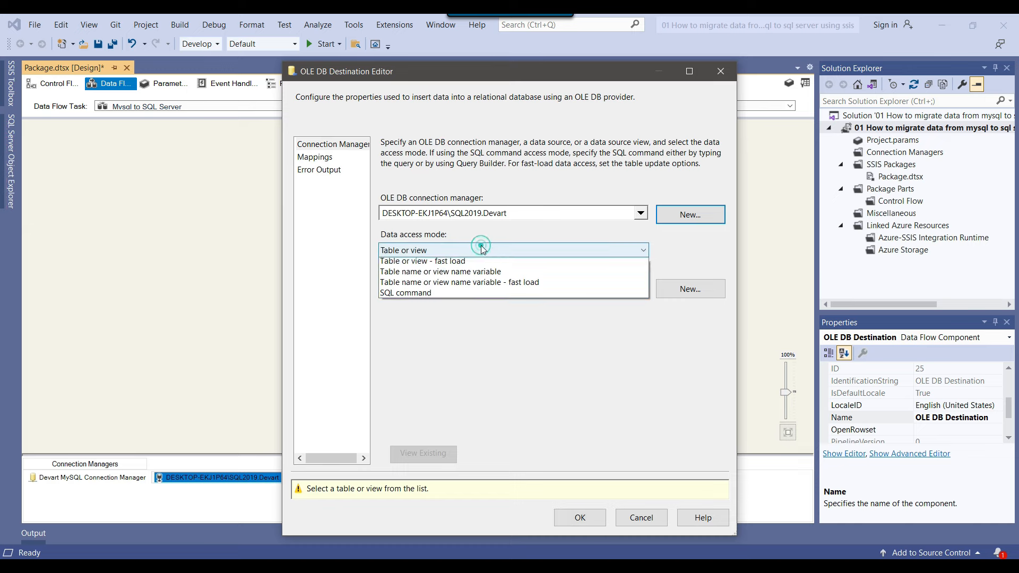
{"action": "left_click", "coordinate": [450, 275]}
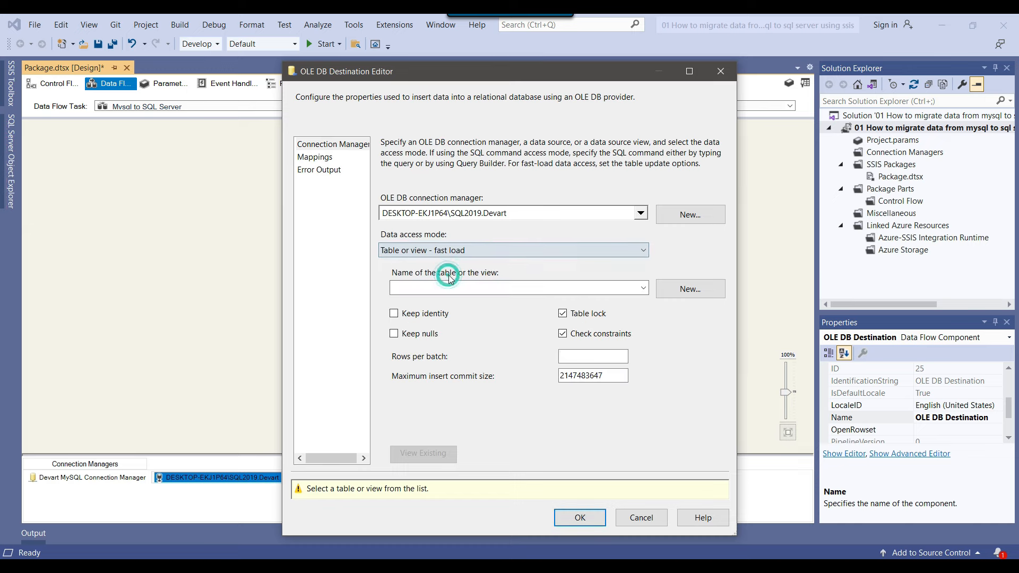
{"action": "left_click", "coordinate": [692, 292]}
{"action": "left_click", "coordinate": [544, 295]}
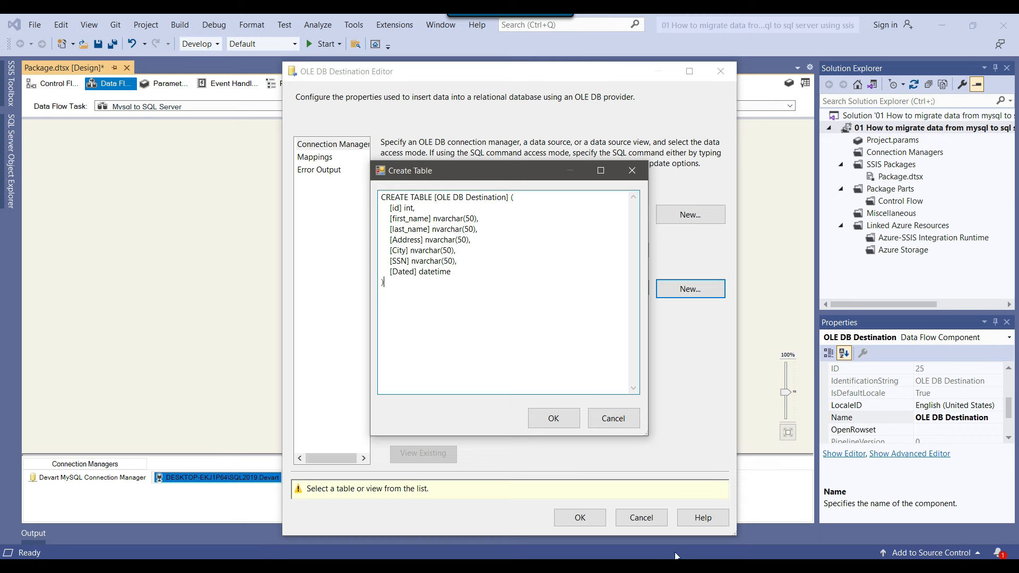
{"action": "left_click_drag", "start_coordinate": [441, 197], "coordinate": [504, 201]}
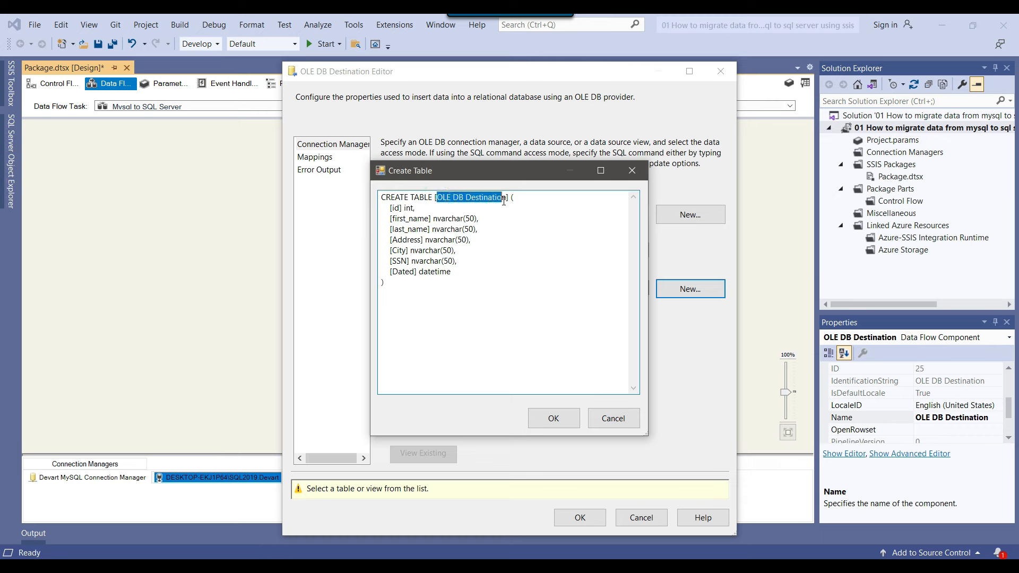
{"action": "type", "text": "Employee"}
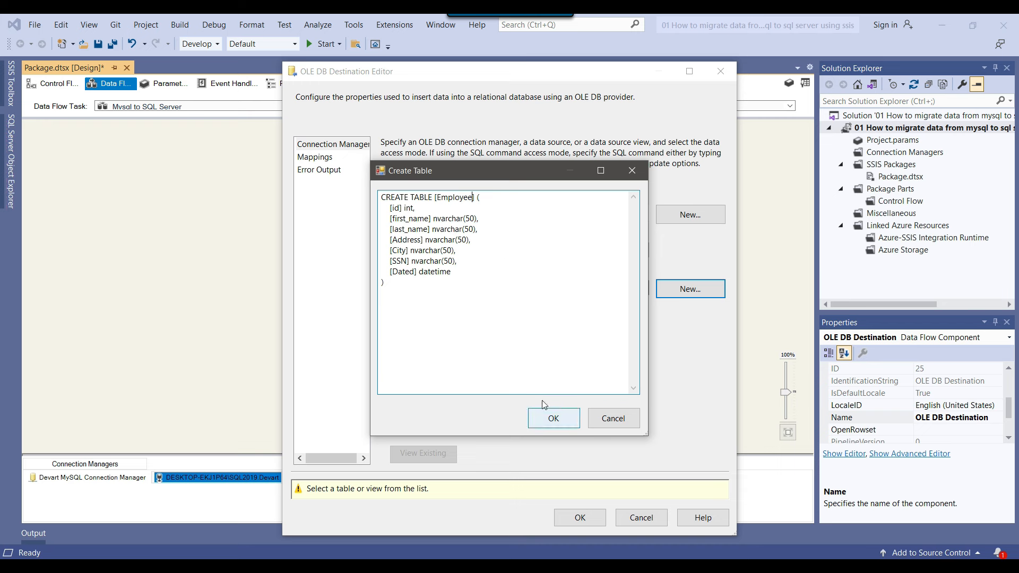
{"action": "mouse_move", "coordinate": [486, 281]}
{"action": "left_mouse_down"}
{"action": "mouse_move", "coordinate": [404, 220]}
{"action": "mouse_move", "coordinate": [485, 272]}
{"action": "left_mouse_up"}
{"action": "left_click", "coordinate": [404, 220]}
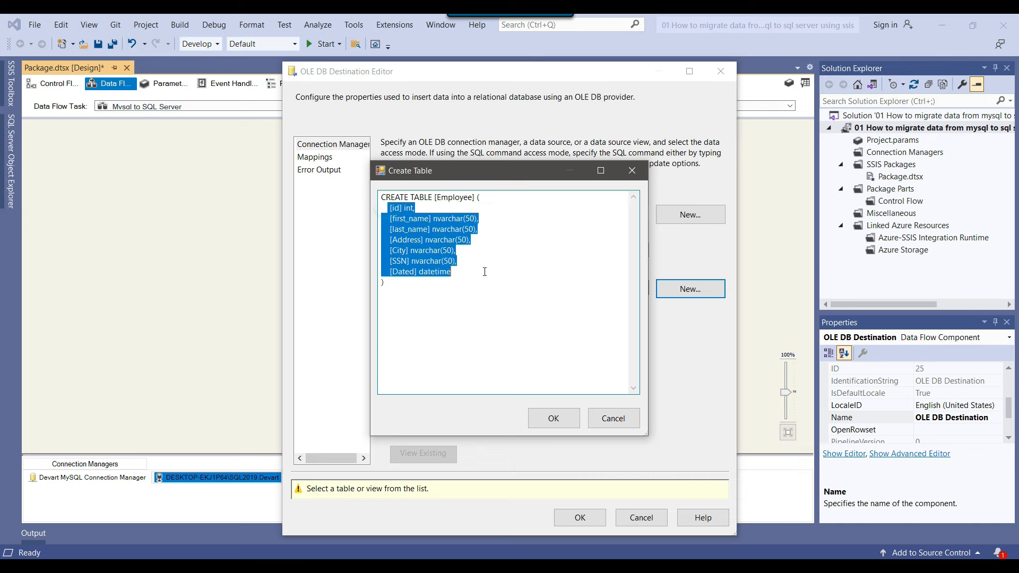
{"action": "left_click", "coordinate": [485, 272]}
{"action": "left_click", "coordinate": [554, 419]}
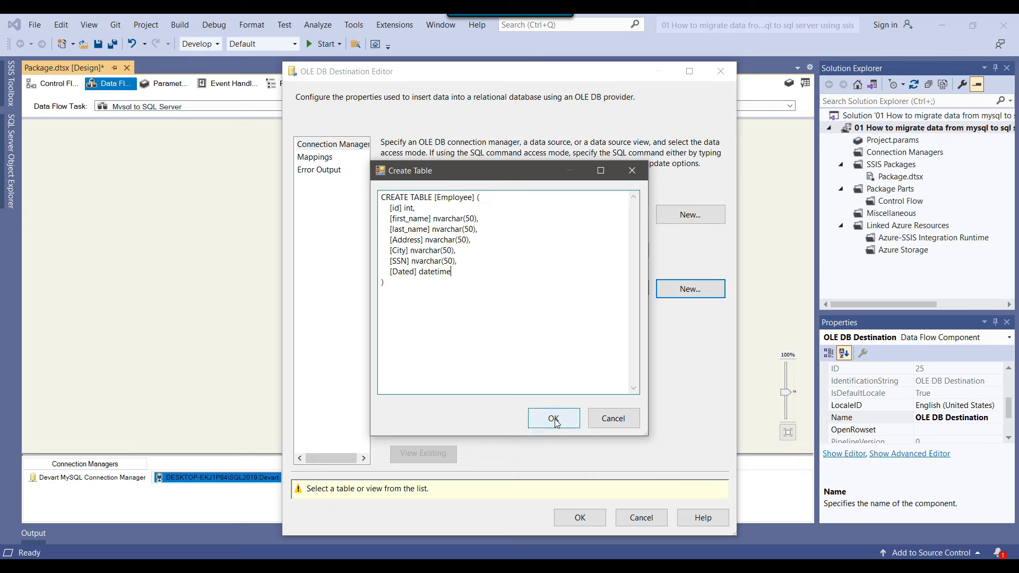
Check the input-to-destination column mappings and accept the OLE DB Destination settings.
{"action": "left_click", "coordinate": [321, 157]}
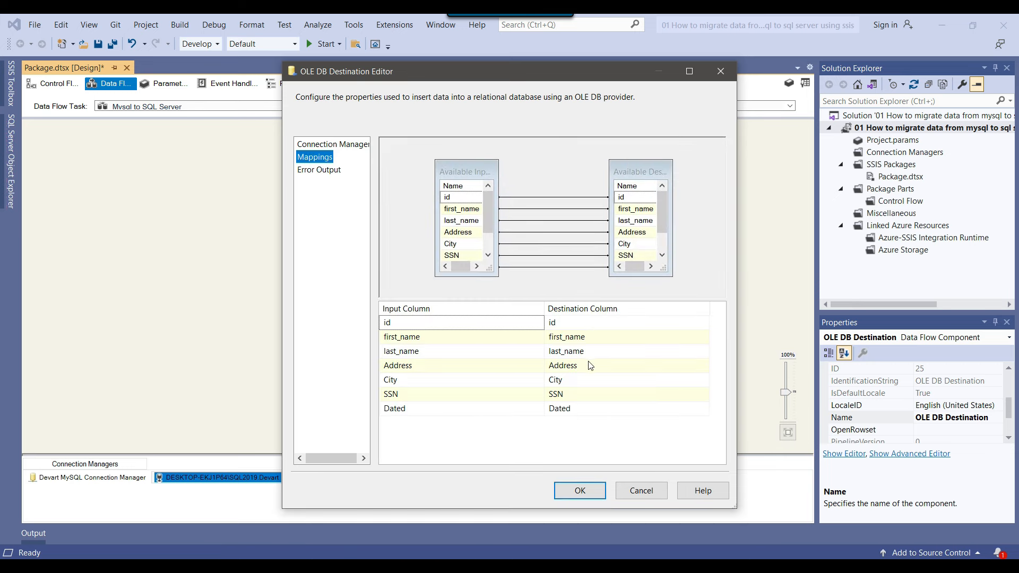
{"action": "left_click", "coordinate": [584, 491]}
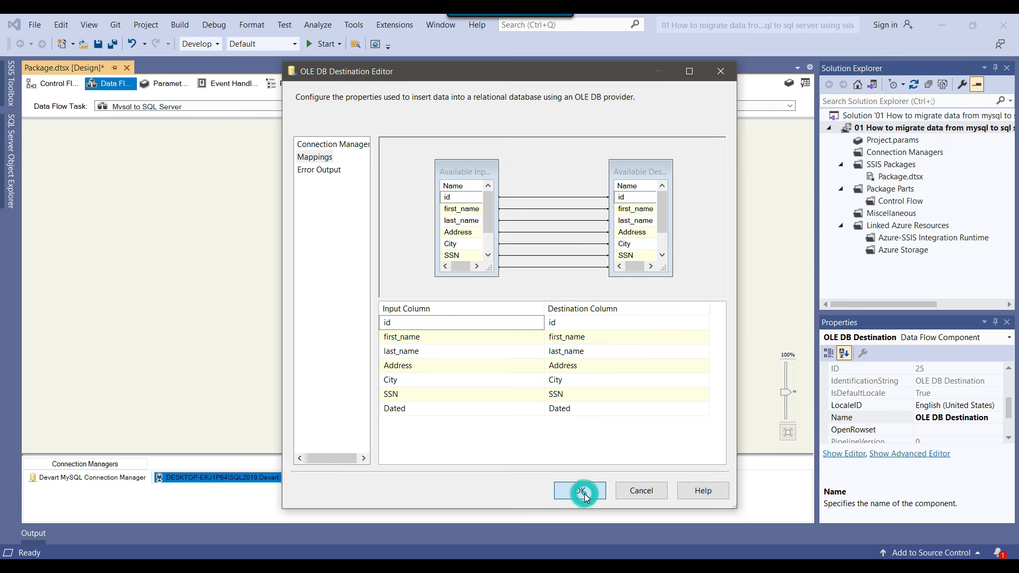
Run the package to load the MySQL employee data into the SQL Server destination.
{"action": "left_click", "coordinate": [508, 261]}
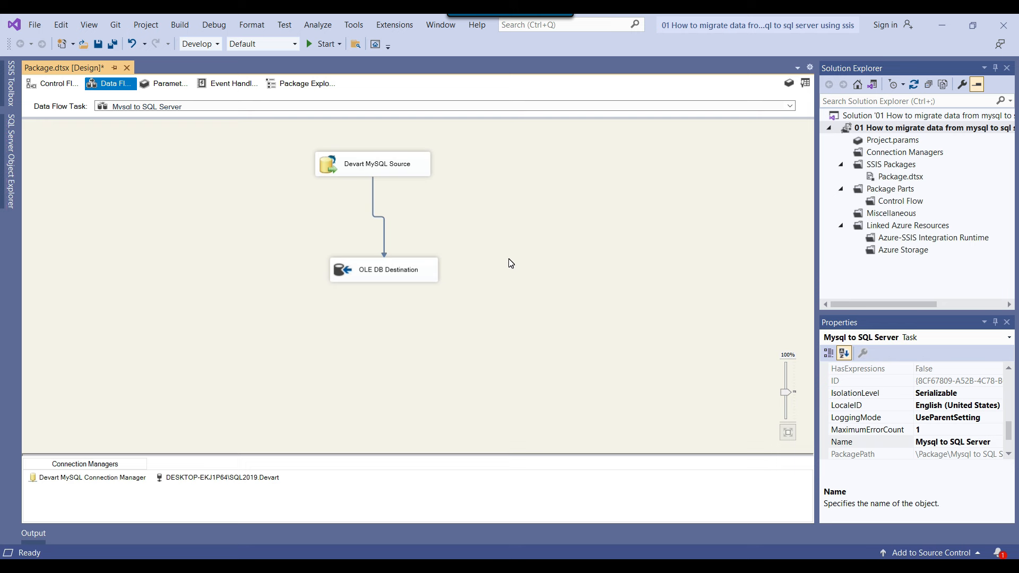
{"action": "left_click", "coordinate": [322, 44]}
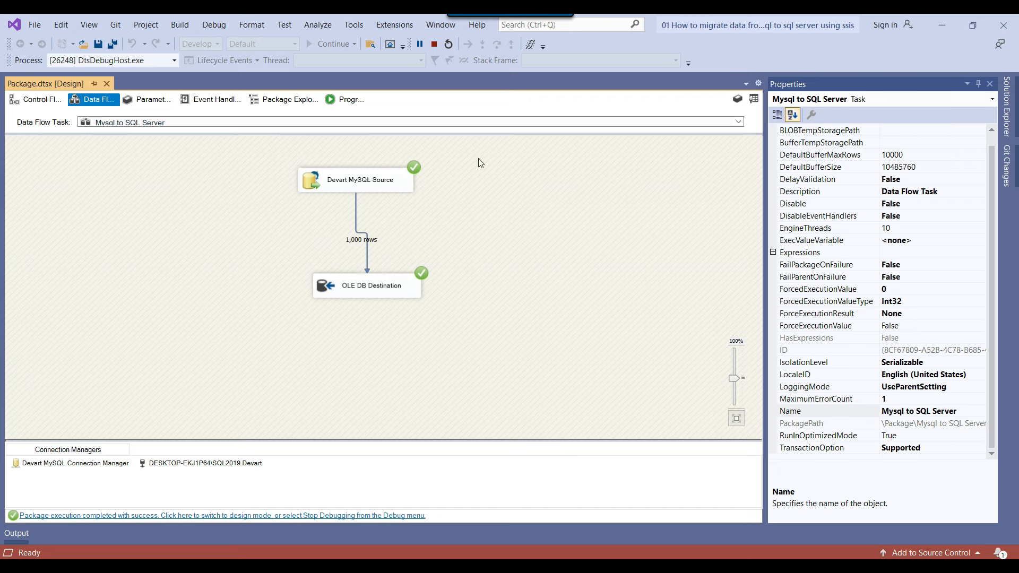
Switch to SQL Server Management Studio and refresh the Tables folder of the Devart database.
{"action": "left_click", "coordinate": [691, 566]}
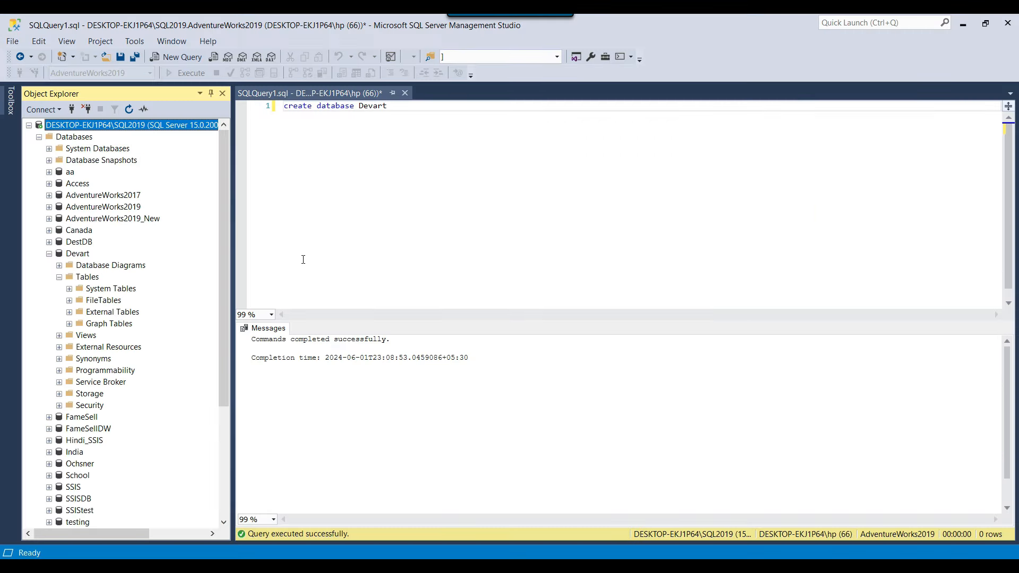
{"action": "left_click", "coordinate": [91, 276]}
{"action": "right_click", "coordinate": [92, 277]}
{"action": "left_click", "coordinate": [135, 344]}
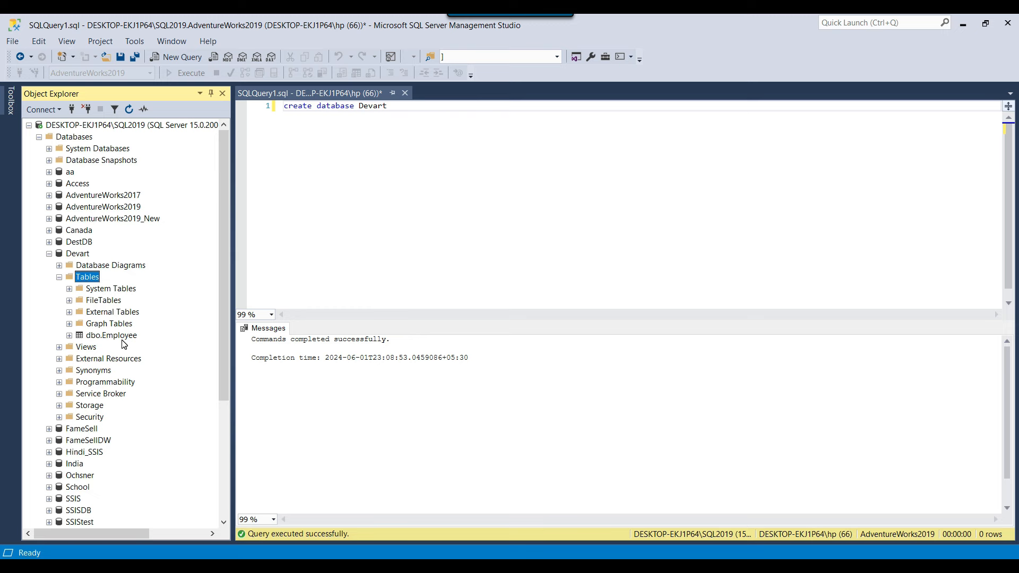
Select the top 1000 rows of dbo.Employee and look through the migrated records.
{"action": "left_click", "coordinate": [123, 338]}
{"action": "right_click", "coordinate": [154, 340]}
{"action": "left_click", "coordinate": [228, 322]}
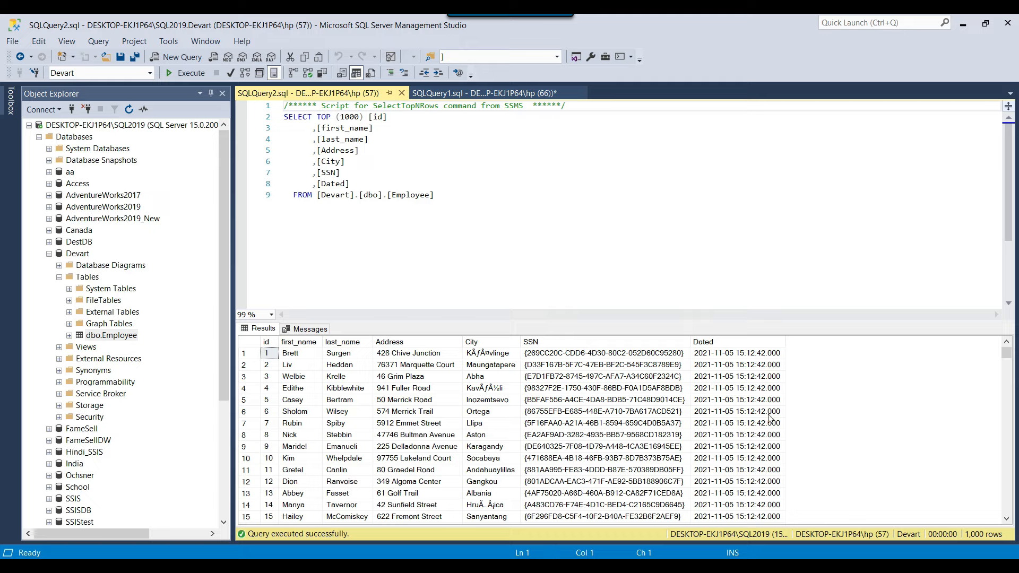
{"action": "left_click", "coordinate": [1007, 361]}
{"action": "left_click_drag", "start_coordinate": [1010, 433], "coordinate": [947, 347]}
Add the statement "truncate table [Employee]" below the SELECT query and execute only that statement.
{"action": "left_click", "coordinate": [487, 198]}
{"action": "key", "text": "Return"}
{"action": "key", "text": "Return"}
{"action": "type", "text": "truncate table"}
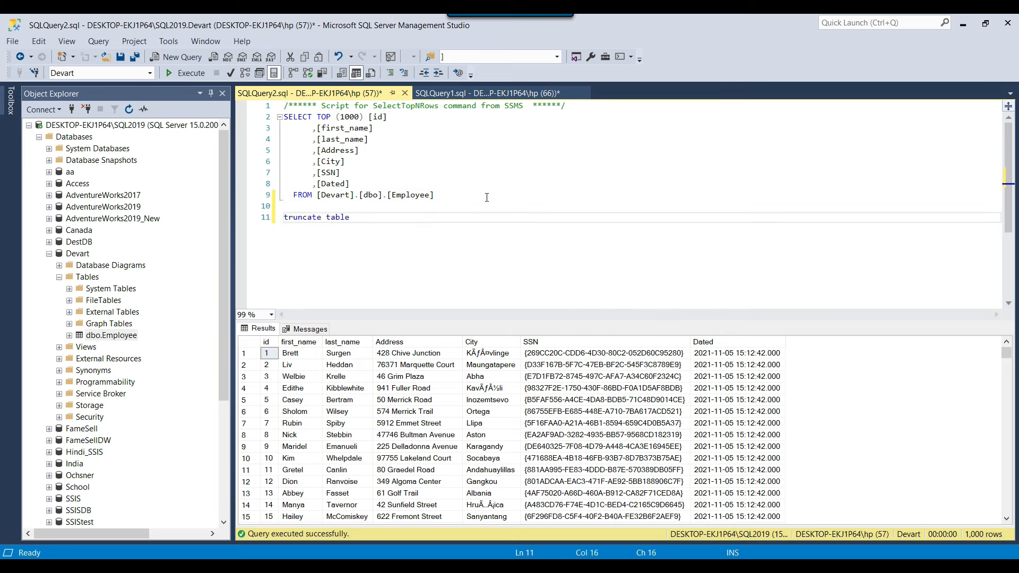
{"action": "double_click", "coordinate": [422, 199]}
{"action": "key", "text": "ctrl+c"}
{"action": "left_click", "coordinate": [406, 223]}
{"action": "key", "text": "ctrl+v"}
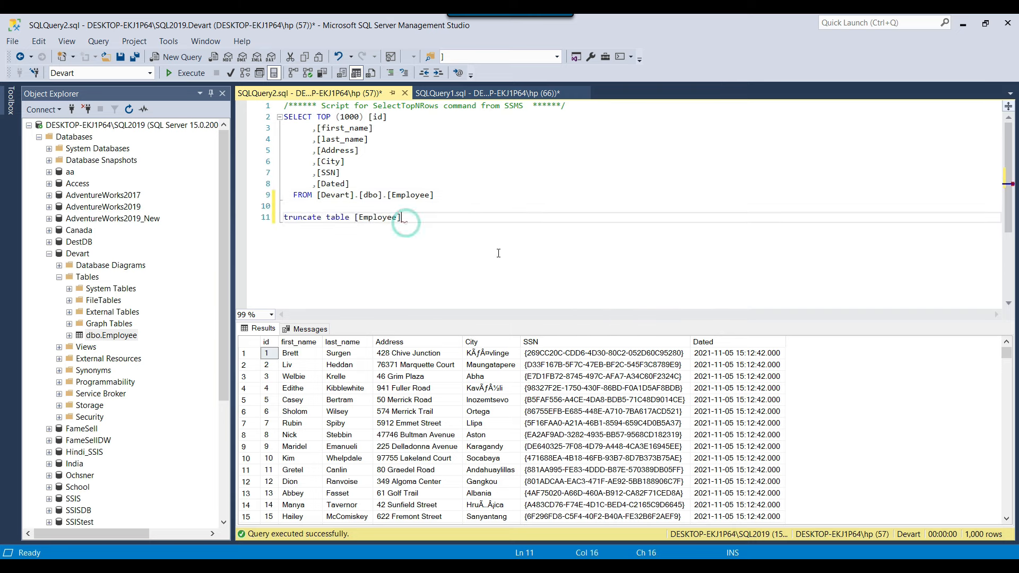
{"action": "key", "text": "shift+Home"}
{"action": "key", "text": "F5"}
Comment out the truncate statement and rerun the query on the Employee table.
{"action": "type", "text": "--"}
{"action": "key", "text": "End"}
{"action": "key", "text": "F5"}
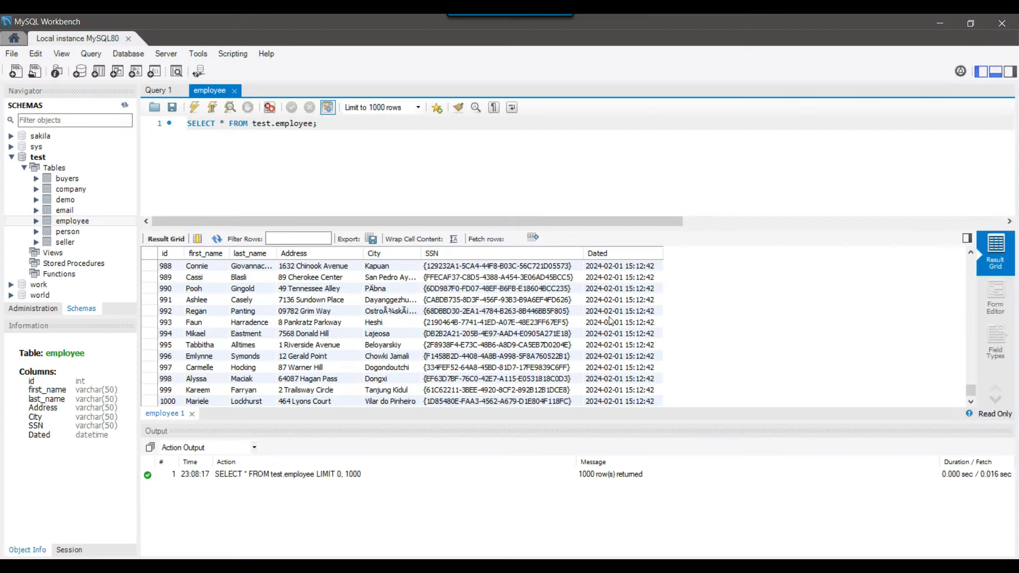
In MySQL Workbench, examine the Dated values across the rows of the employee table.
{"action": "scroll", "coordinate": [610, 321], "scroll_direction": "up", "scroll_amount": 4}
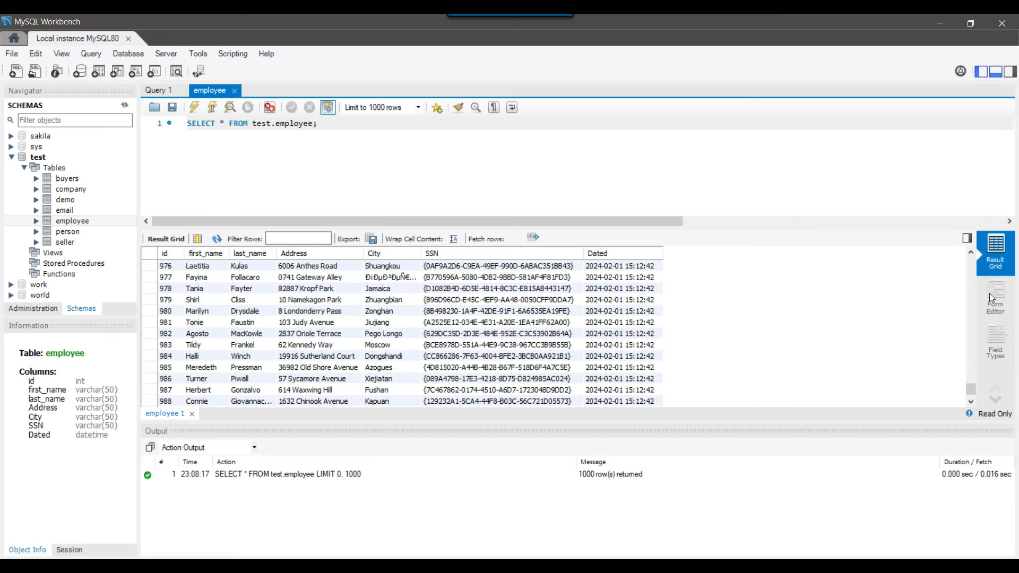
{"action": "left_click_drag", "start_coordinate": [973, 387], "coordinate": [967, 307]}
{"action": "scroll", "coordinate": [661, 347], "scroll_direction": "down", "scroll_amount": 10}
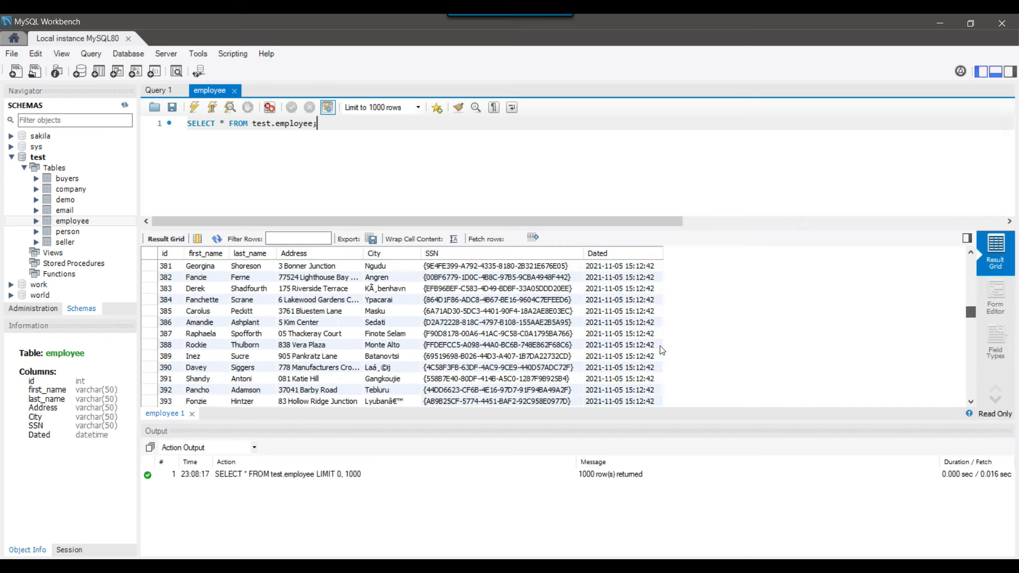
{"action": "left_click_drag", "start_coordinate": [974, 315], "coordinate": [959, 397]}
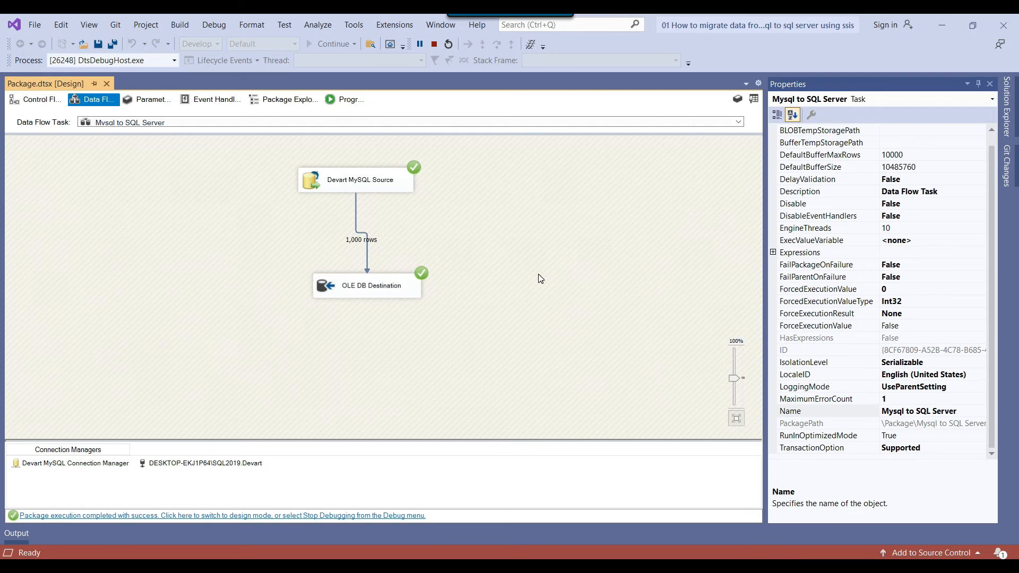
Stop debugging the package in Visual Studio and return to its control flow.
{"action": "left_click", "coordinate": [435, 45]}
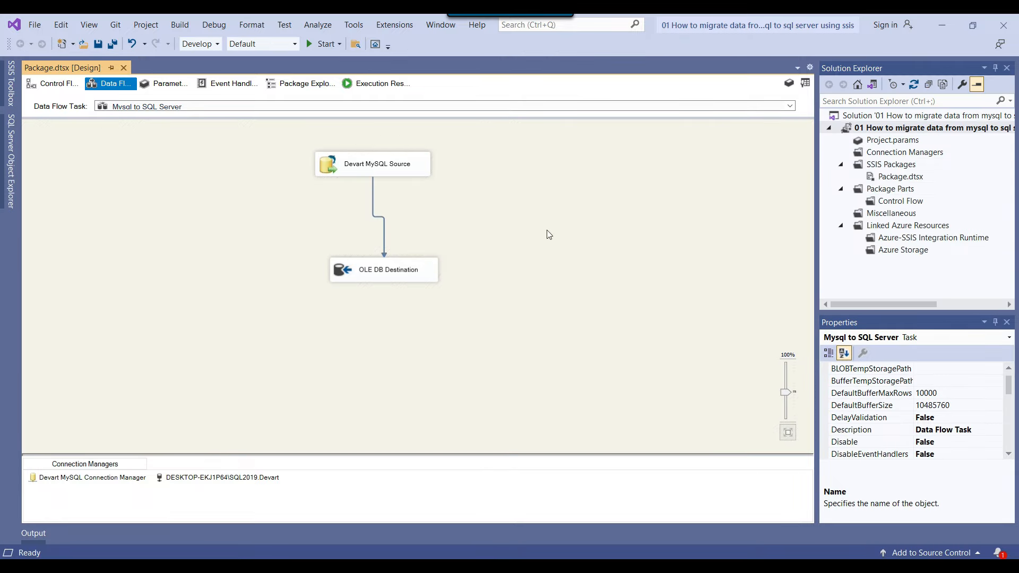
{"action": "left_click", "coordinate": [58, 84]}
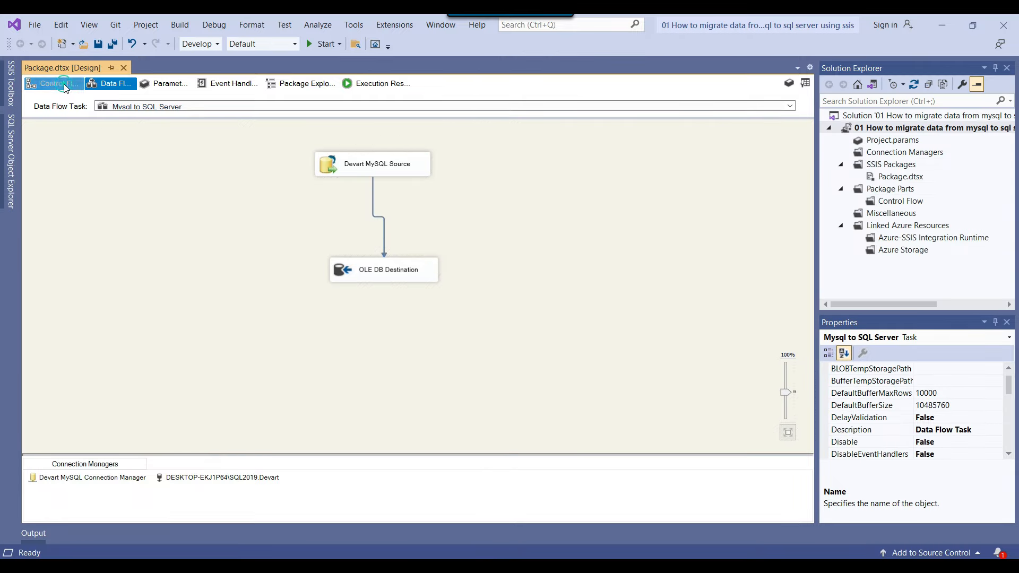
{"action": "left_click", "coordinate": [651, 193]}
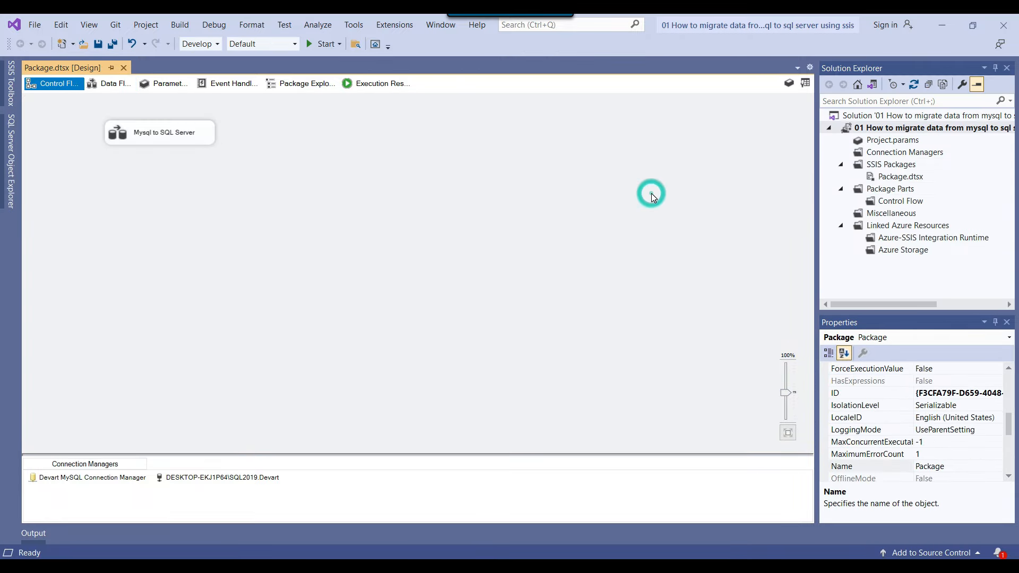
{"action": "left_click", "coordinate": [649, 190]}
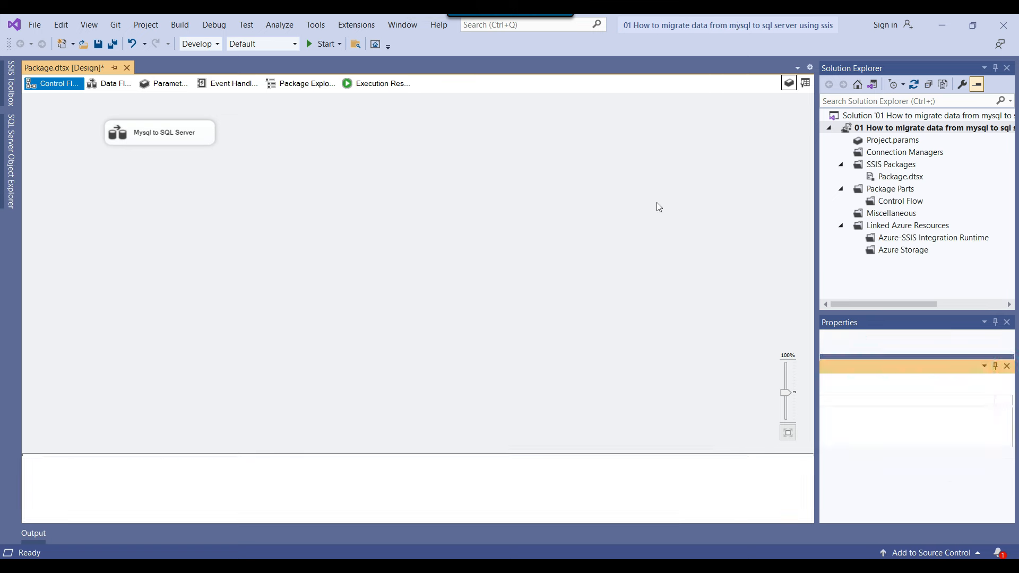
Add a package variable named ModifiedDate with the String data type.
{"action": "left_click", "coordinate": [790, 83]}
{"action": "left_click", "coordinate": [31, 386]}
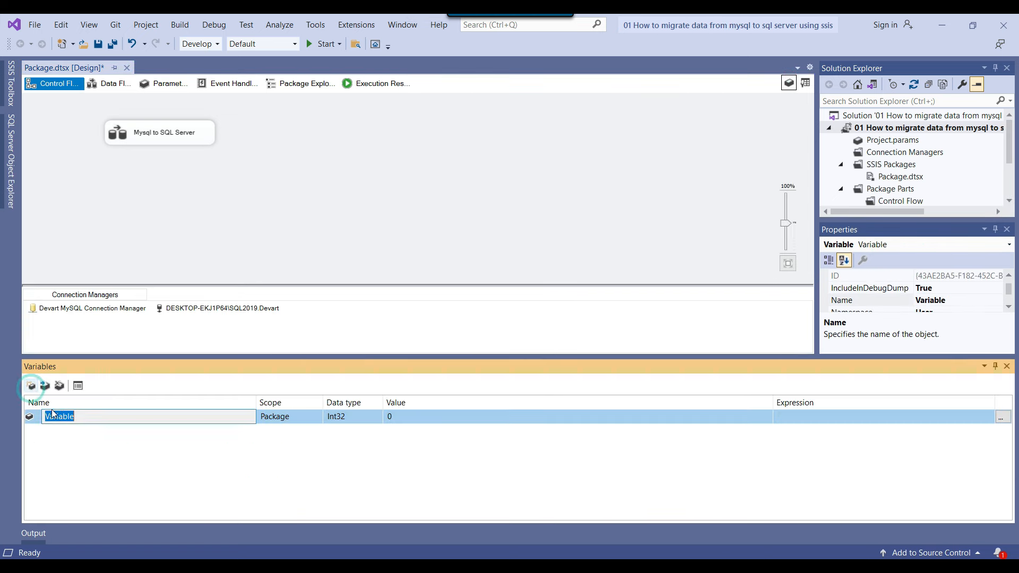
{"action": "type", "text": "ModifiedDate"}
{"action": "key", "text": "Return"}
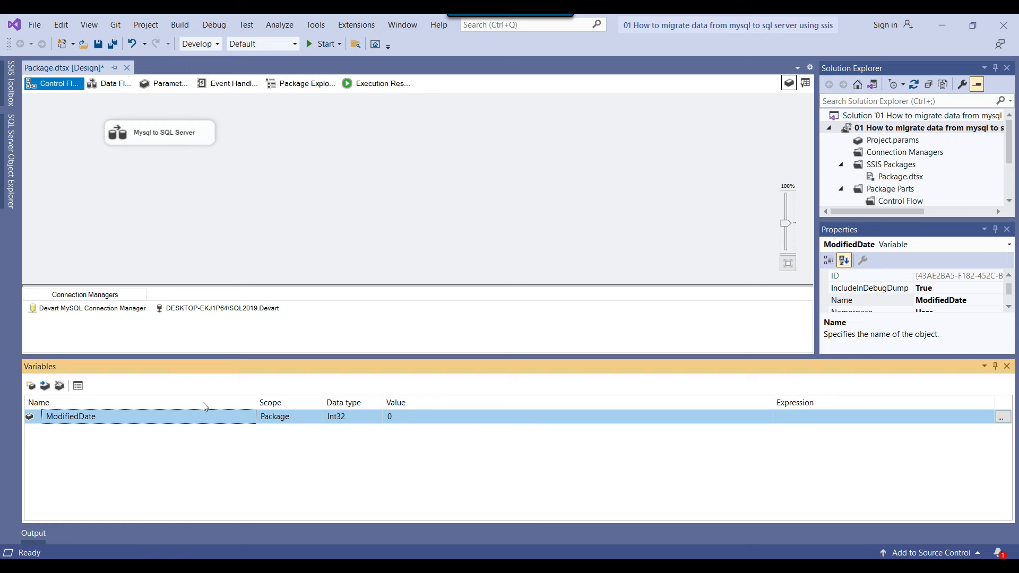
{"action": "left_click", "coordinate": [371, 417]}
{"action": "left_click", "coordinate": [353, 487]}
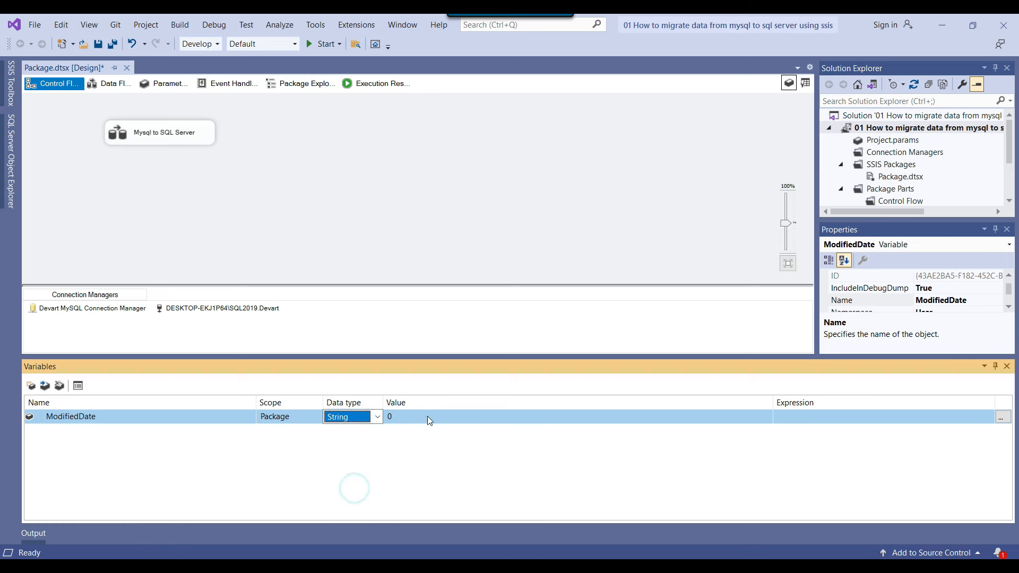
{"action": "left_click", "coordinate": [428, 417]}
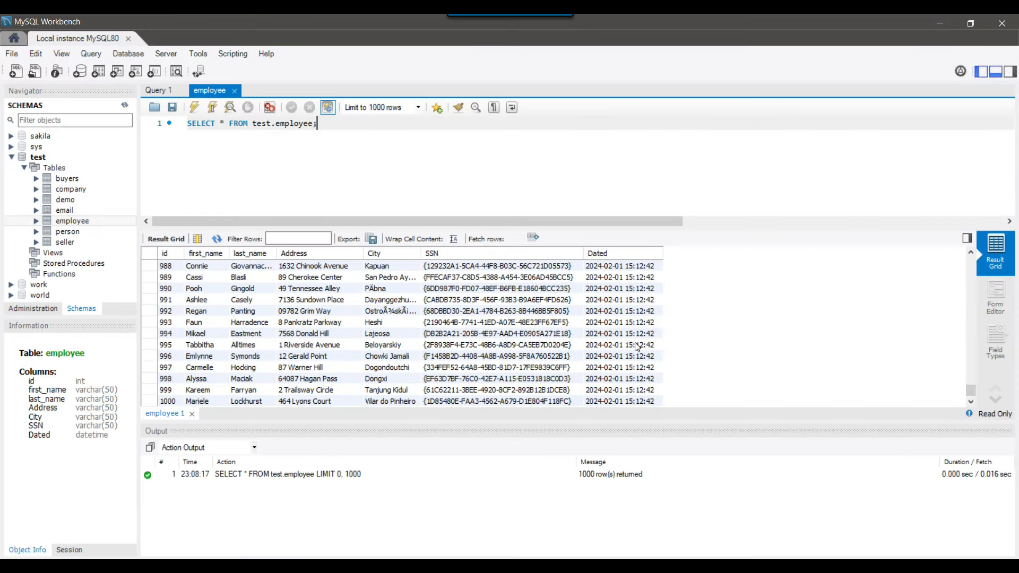
{"action": "scroll", "coordinate": [628, 342], "scroll_direction": "up", "scroll_amount": 3}
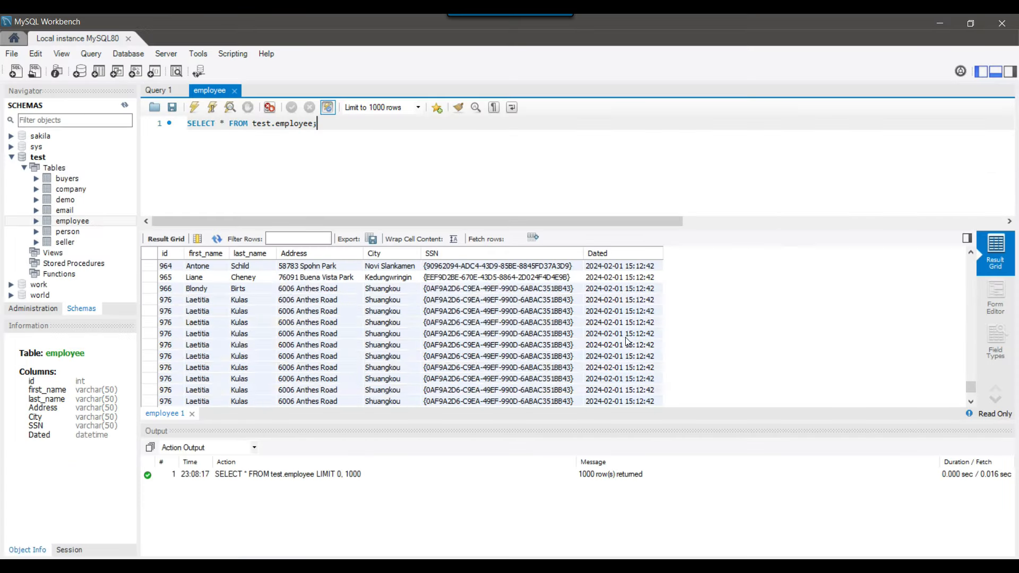
{"action": "left_click_drag", "start_coordinate": [974, 391], "coordinate": [970, 273]}
{"action": "left_click", "coordinate": [618, 323]}
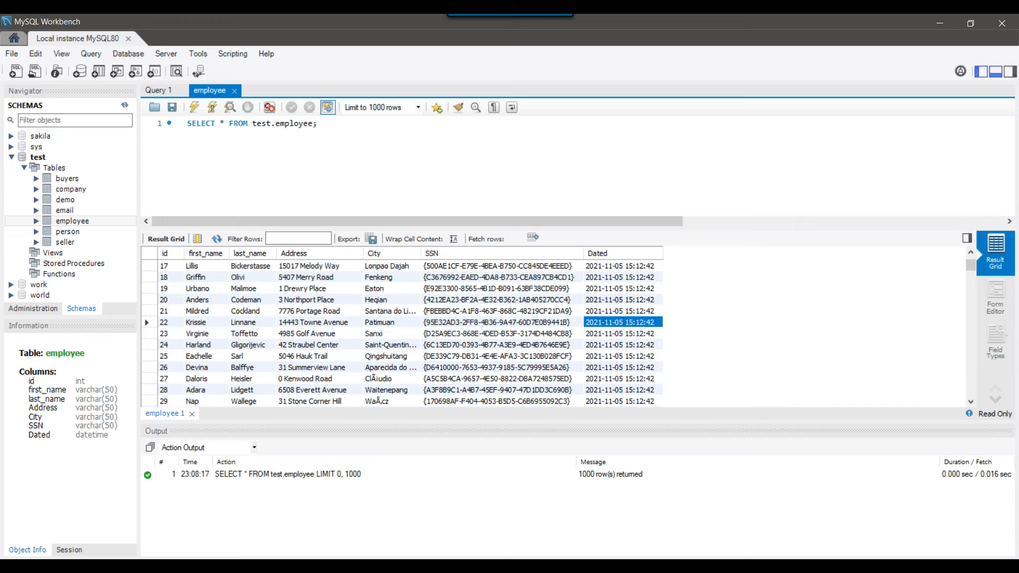
{"action": "key", "text": "alt+Tab"}
{"action": "left_click", "coordinate": [464, 417]}
{"action": "key", "text": "ctrl+v"}
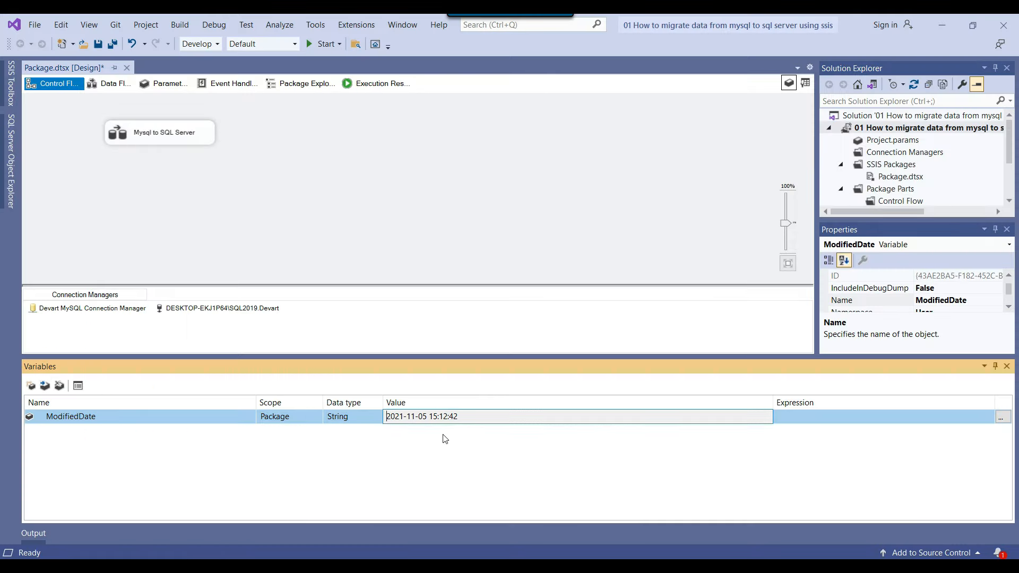
{"action": "left_click", "coordinate": [432, 433]}
{"action": "left_click", "coordinate": [410, 419]}
{"action": "key", "text": "BackSpace"}
{"action": "type", "text": "3-12-31"}
{"action": "left_click", "coordinate": [414, 424]}
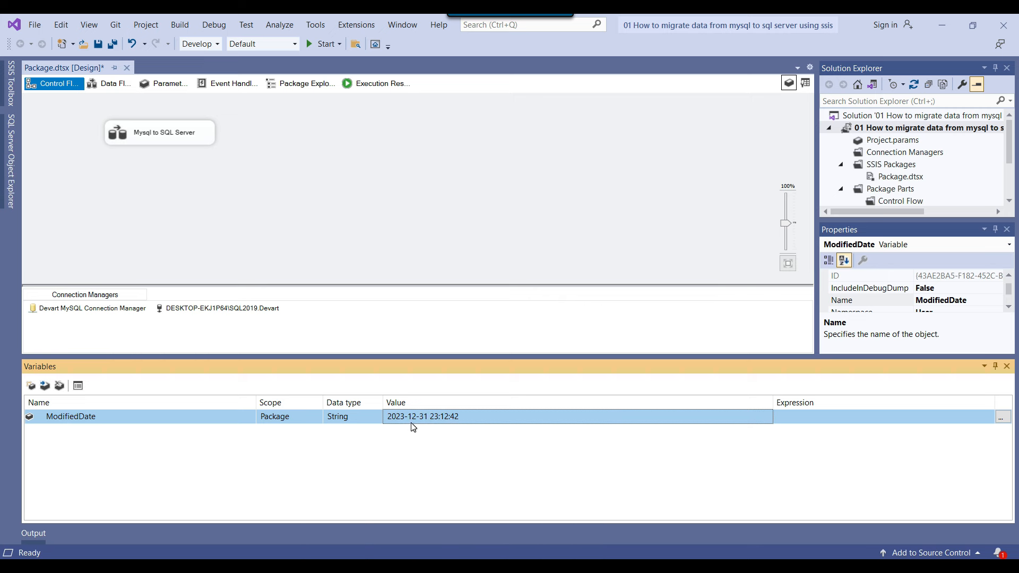
Set the time part of the ModifiedDate value to 23:59:59 and save the package.
{"action": "left_click", "coordinate": [436, 423]}
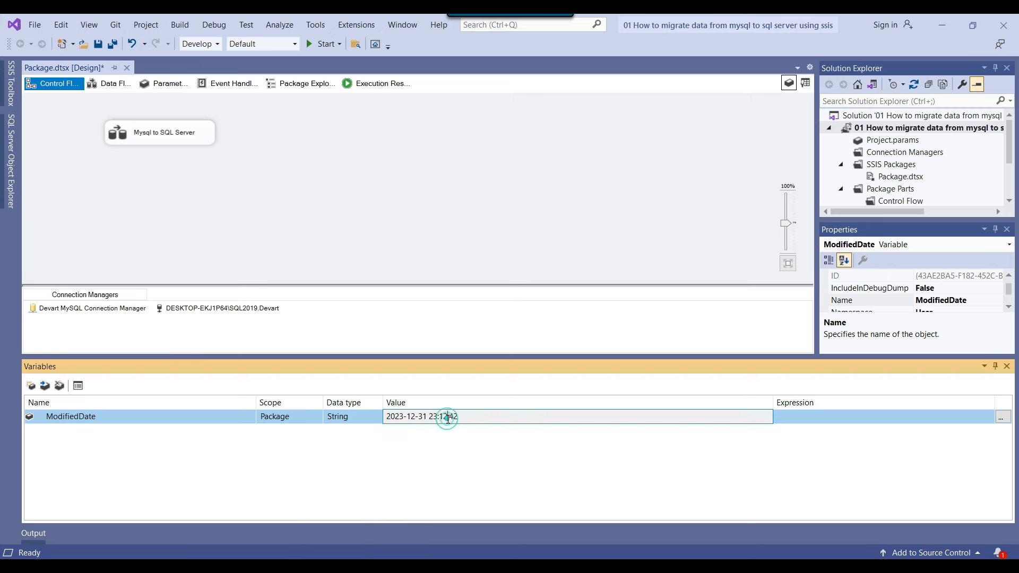
{"action": "double_click", "coordinate": [443, 417]}
{"action": "type", "text": "59"}
{"action": "key", "text": "shift+End"}
{"action": "type", "text": "59"}
{"action": "key", "text": "Return"}
{"action": "key", "text": "ctrl+s"}
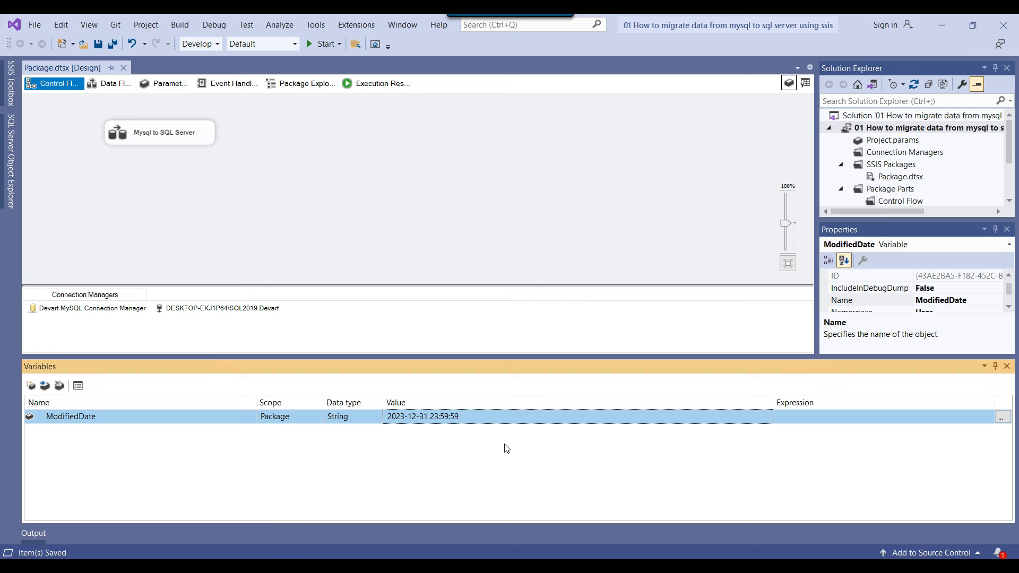
{"action": "left_click", "coordinate": [483, 423]}
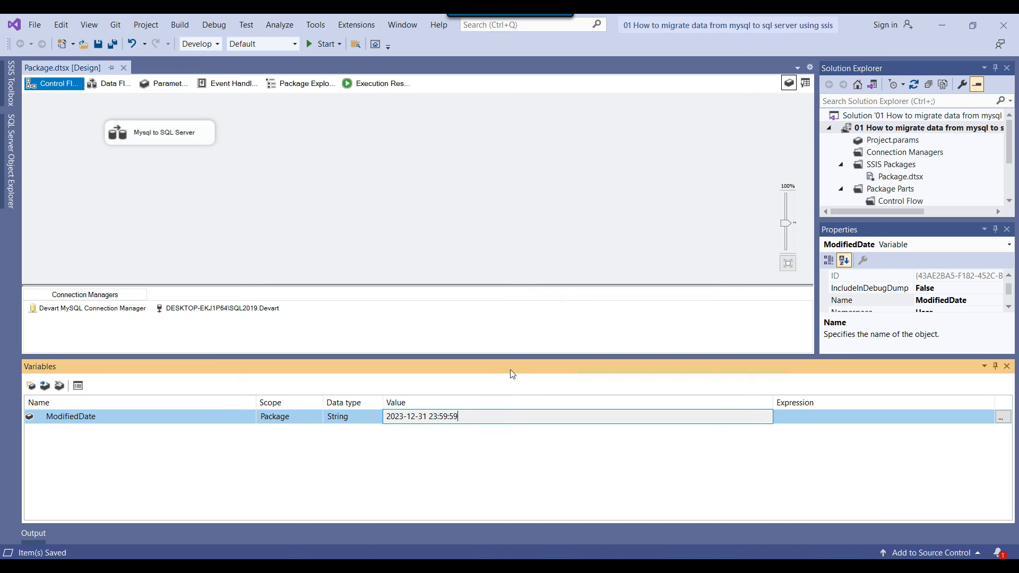
{"action": "left_click", "coordinate": [663, 213]}
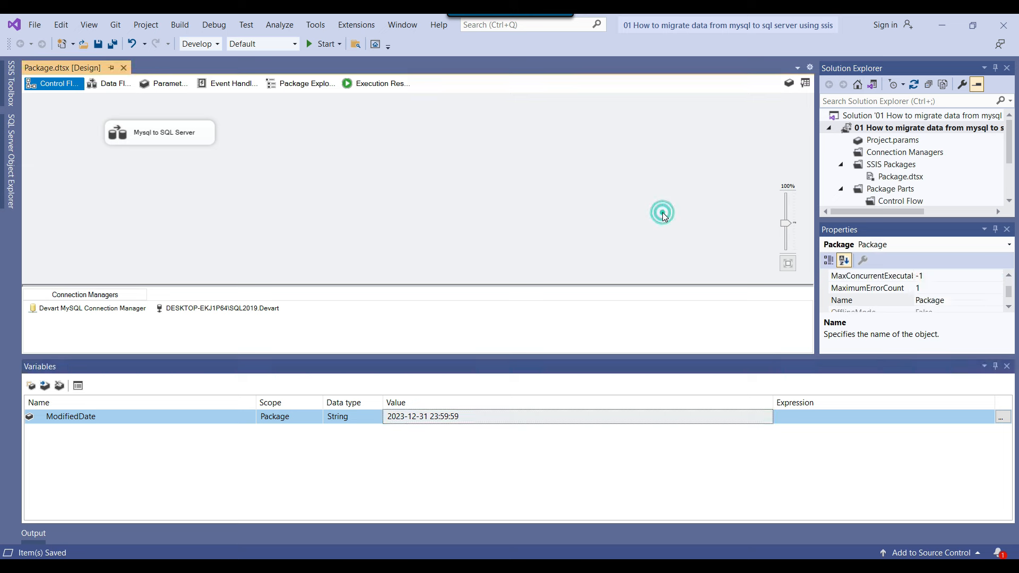
Open the Devart MySQL Source of the Mysql to SQL Server data flow for editing and append "where" to its query.
{"action": "double_click", "coordinate": [196, 130]}
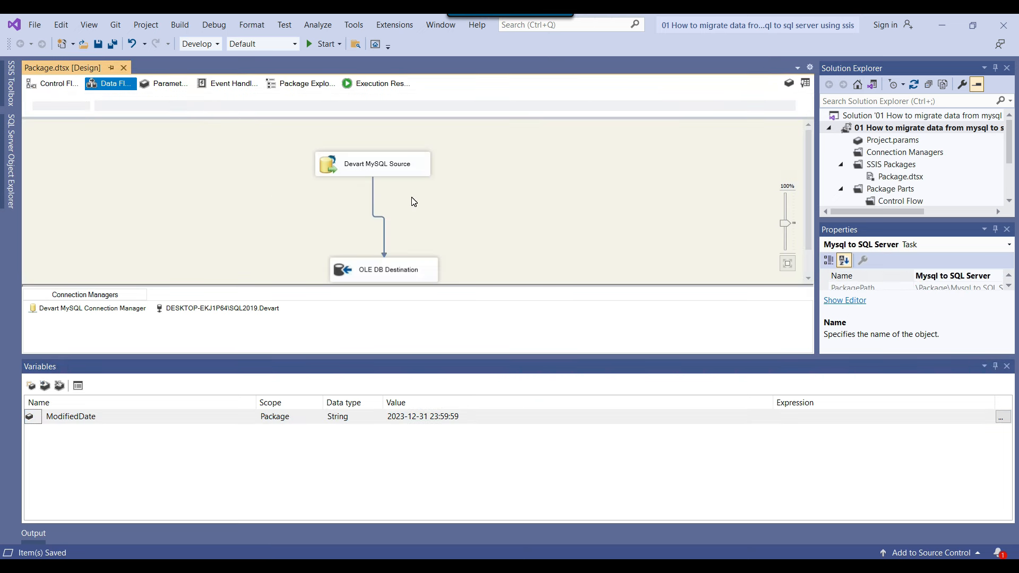
{"action": "right_click", "coordinate": [419, 174]}
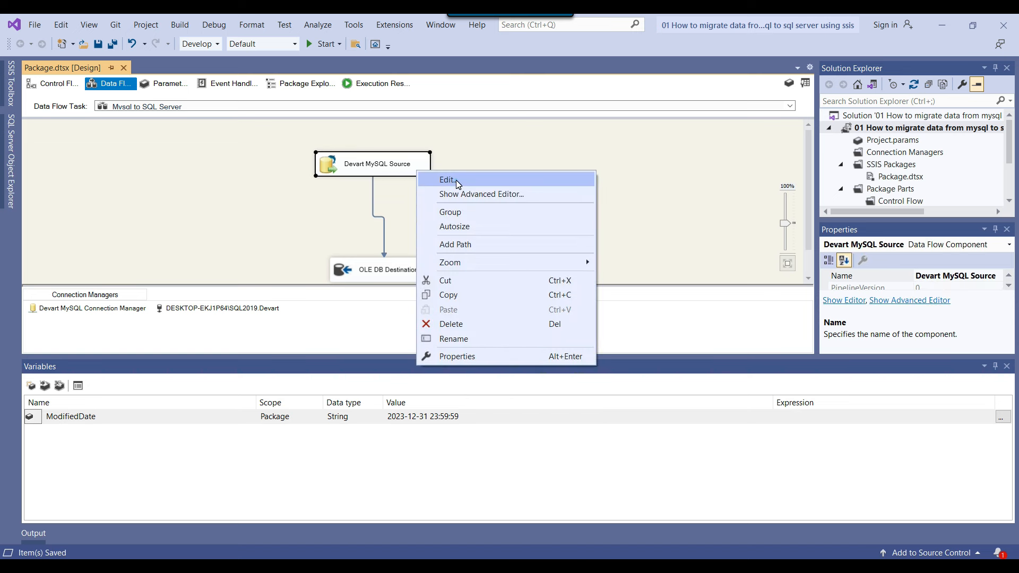
{"action": "left_click", "coordinate": [456, 182]}
{"action": "left_click", "coordinate": [511, 177]}
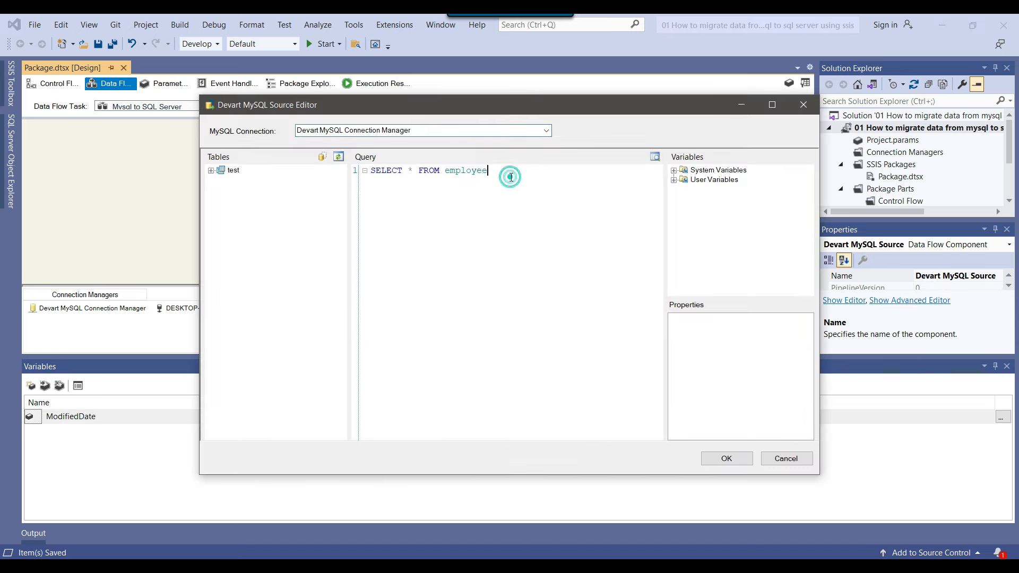
{"action": "left_click", "coordinate": [514, 177]}
{"action": "type", "text": "where"}
Find the Dated column in the employee table's column list and extend the where clause with "Dated >".
{"action": "left_click", "coordinate": [210, 170]}
{"action": "left_click", "coordinate": [245, 219]}
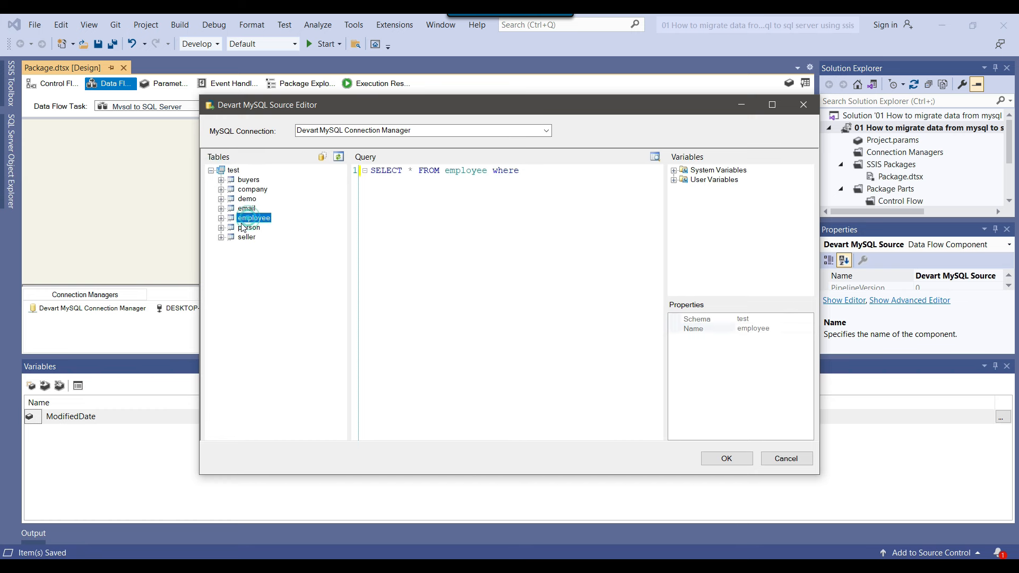
{"action": "left_click", "coordinate": [221, 218]}
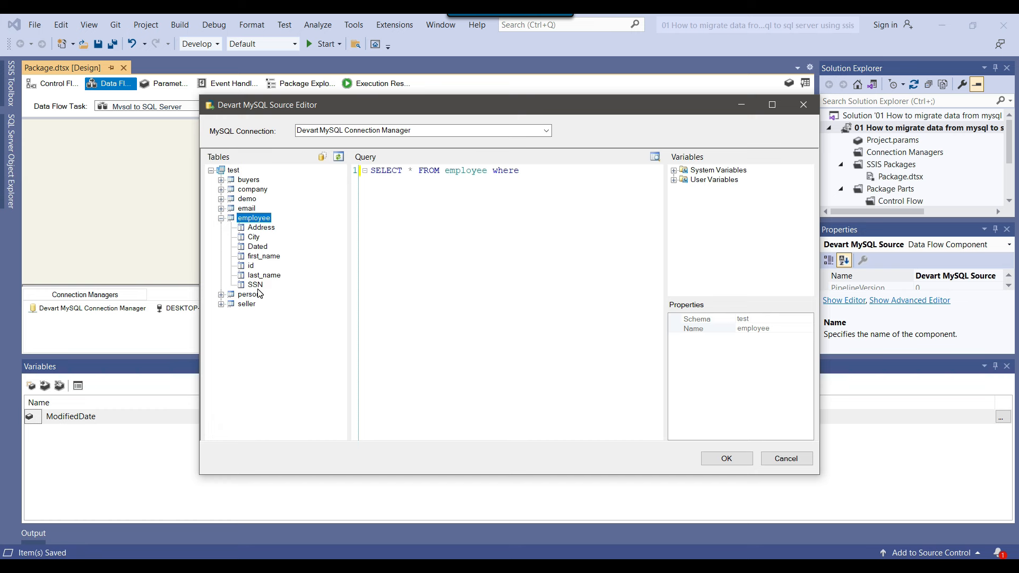
{"action": "left_click", "coordinate": [263, 248]}
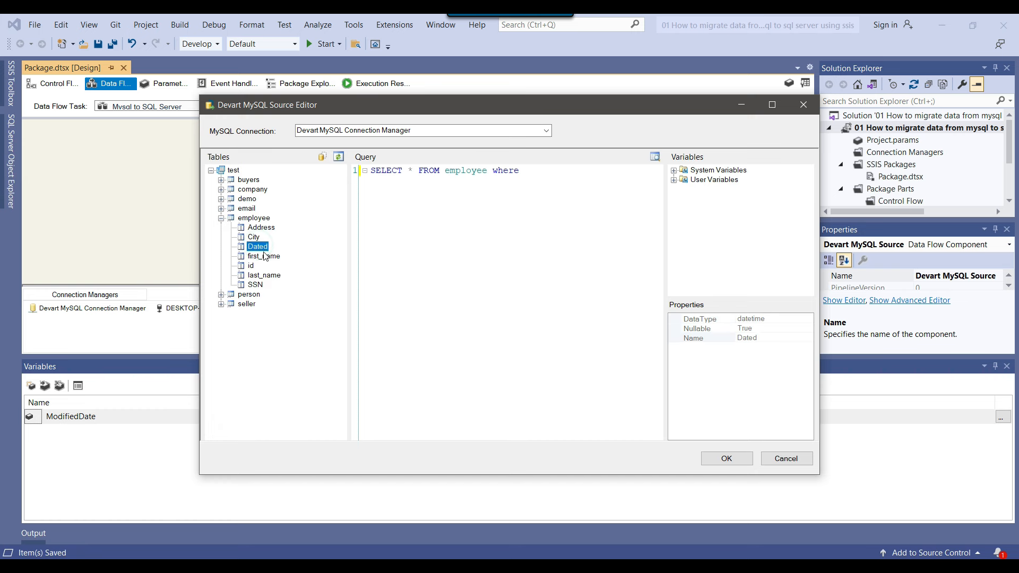
{"action": "left_click", "coordinate": [566, 183]}
{"action": "type", "text": "Dated >"}
Complete the source query's where clause with the user variable ModifiedDate after "Dated >" and accept the Devart MySQL Source settings.
{"action": "left_click", "coordinate": [718, 196]}
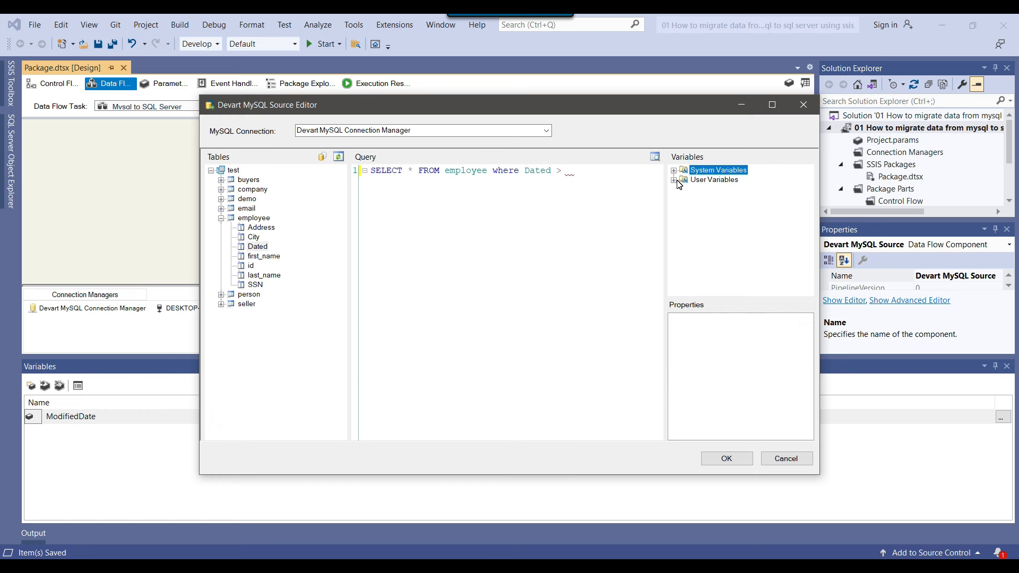
{"action": "left_click", "coordinate": [697, 181]}
{"action": "left_click", "coordinate": [674, 179]}
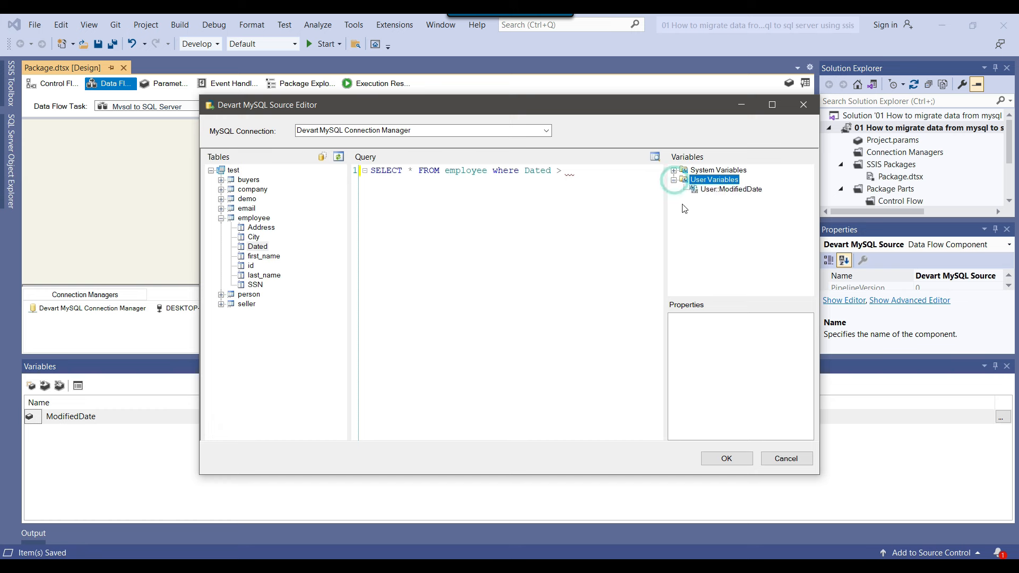
{"action": "left_click", "coordinate": [730, 190]}
{"action": "left_click_drag", "start_coordinate": [737, 196], "coordinate": [566, 184]}
{"action": "left_click_drag", "start_coordinate": [588, 436], "coordinate": [531, 419]}
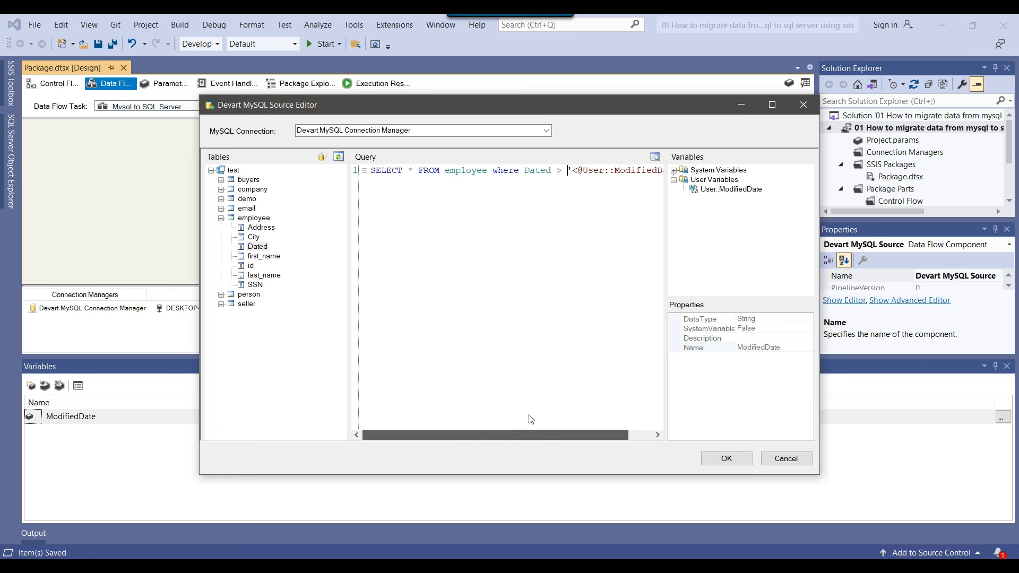
{"action": "left_click", "coordinate": [718, 460]}
{"action": "left_click", "coordinate": [545, 198]}
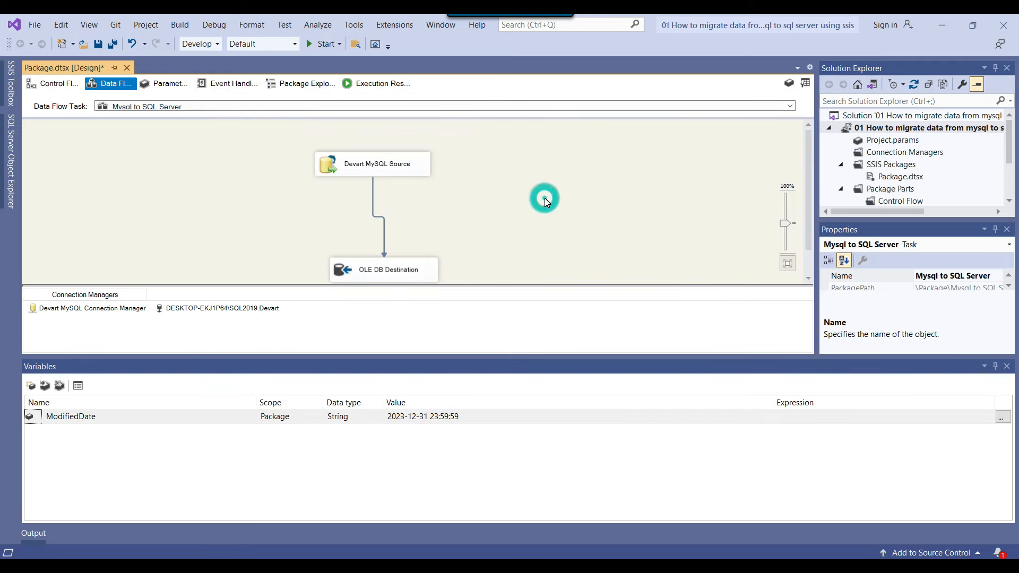
Run the package and close the Variables pane once the execution has finished.
{"action": "left_click", "coordinate": [326, 44]}
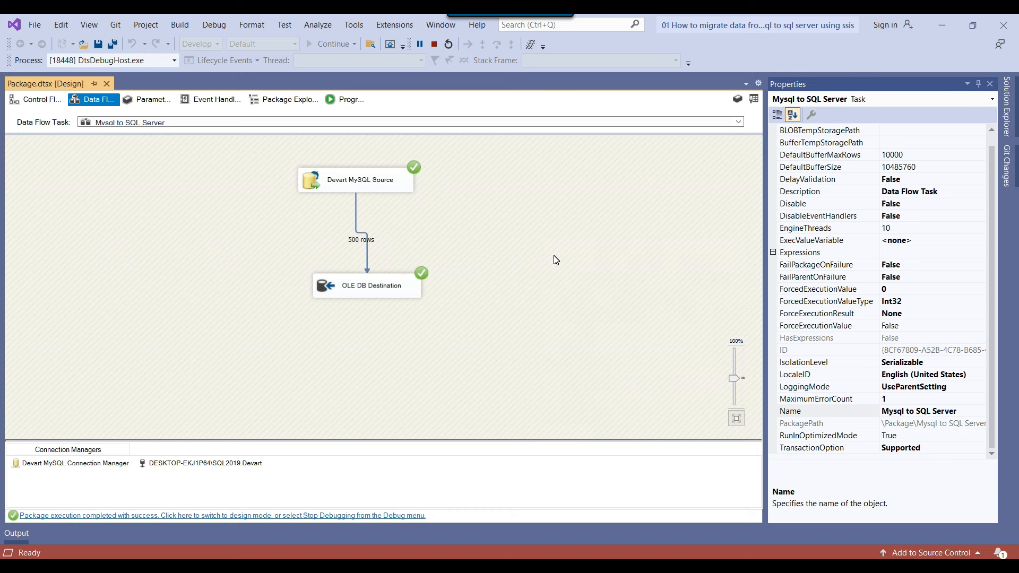
{"action": "left_click", "coordinate": [737, 100]}
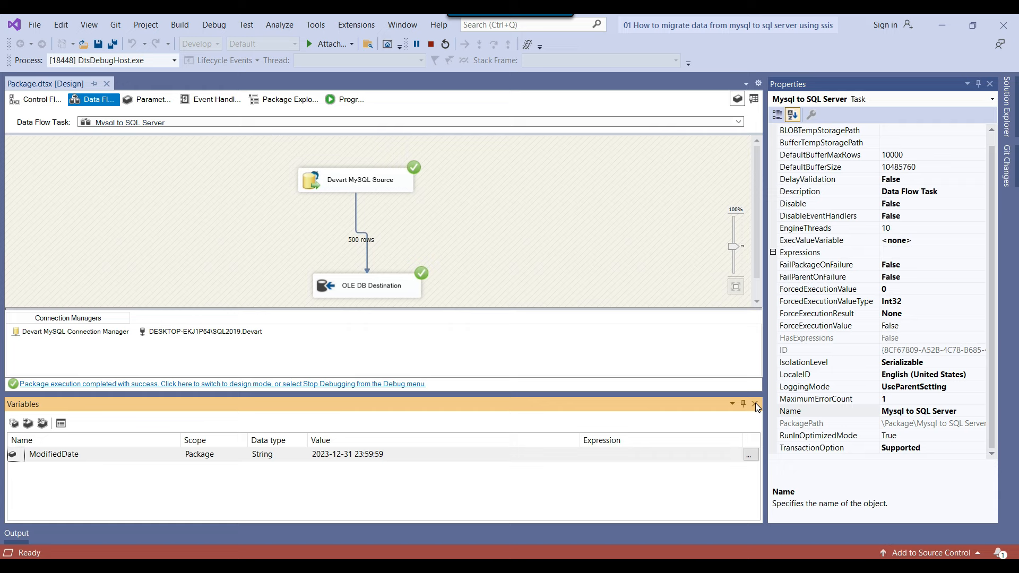
{"action": "left_click", "coordinate": [755, 404]}
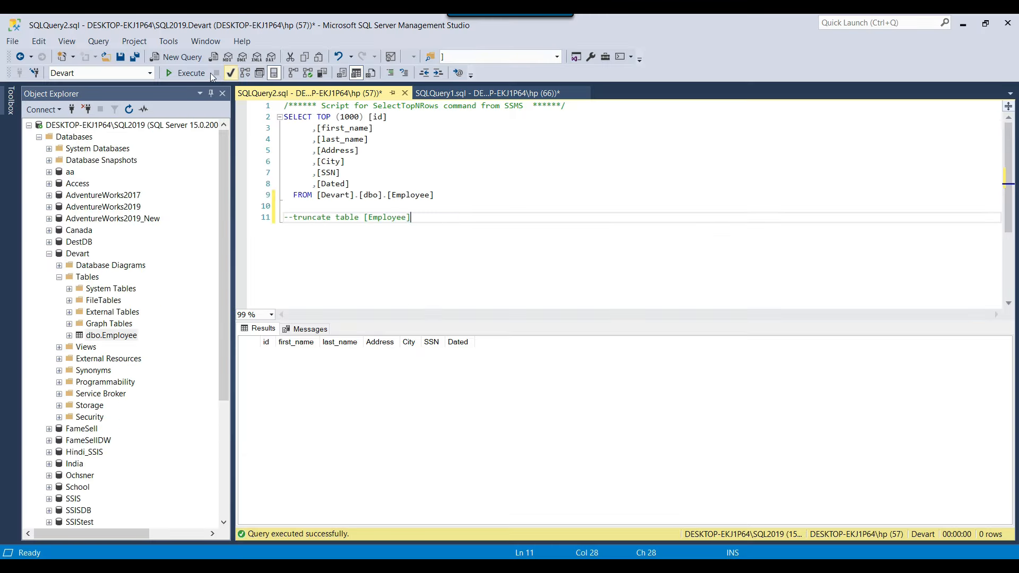
Rerun the Employee table query in SQL Server Management Studio and check the Dated values of the loaded rows.
{"action": "left_click", "coordinate": [193, 75]}
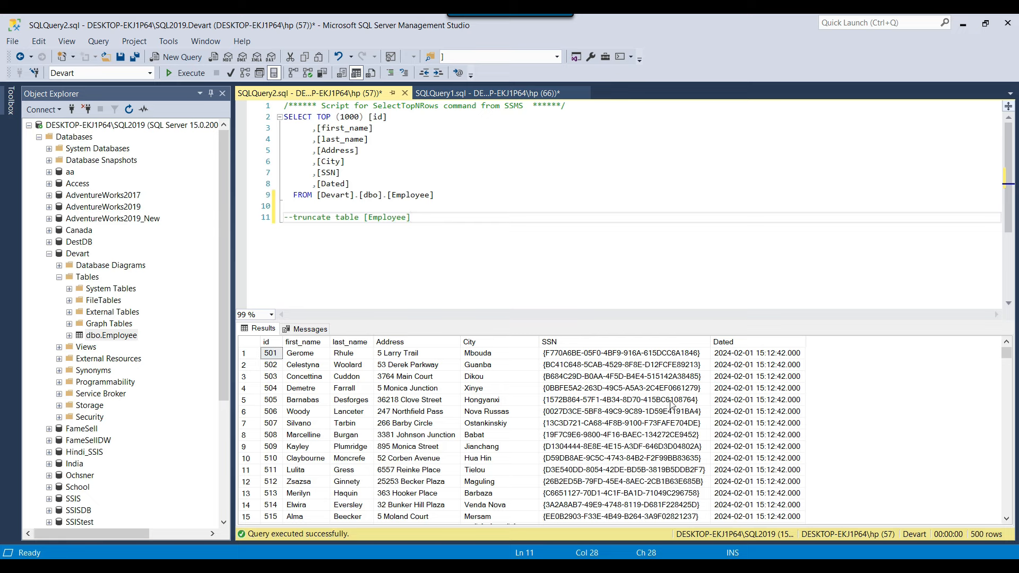
{"action": "left_click_drag", "start_coordinate": [768, 365], "coordinate": [768, 406]}
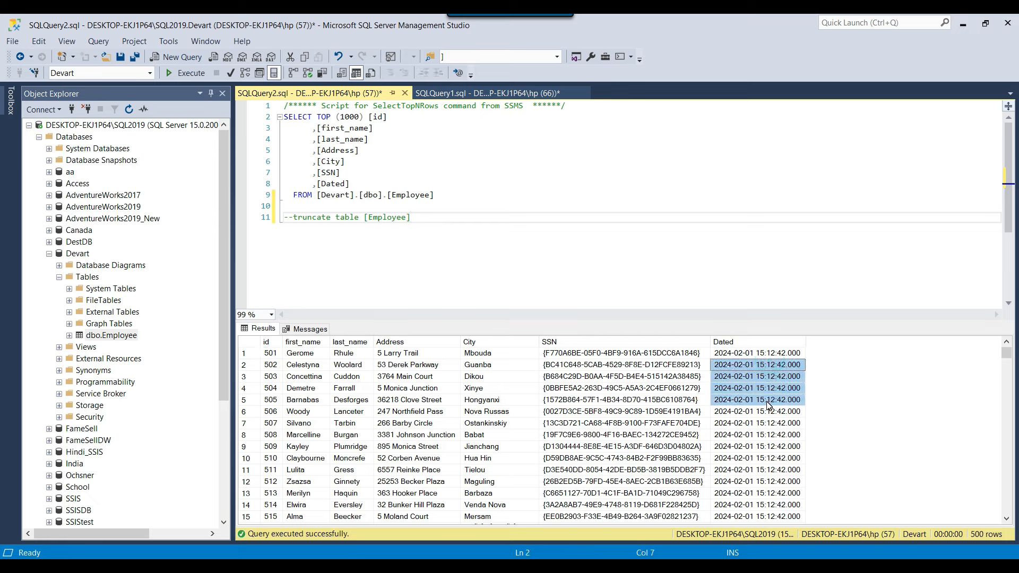
{"action": "left_click_drag", "start_coordinate": [751, 355], "coordinate": [751, 471]}
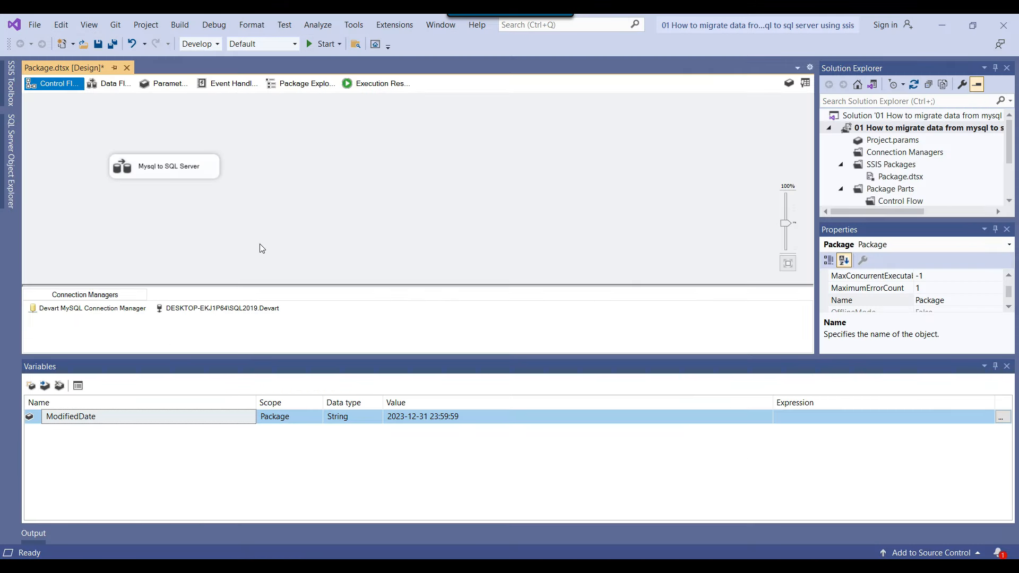
{"action": "left_click", "coordinate": [141, 417]}
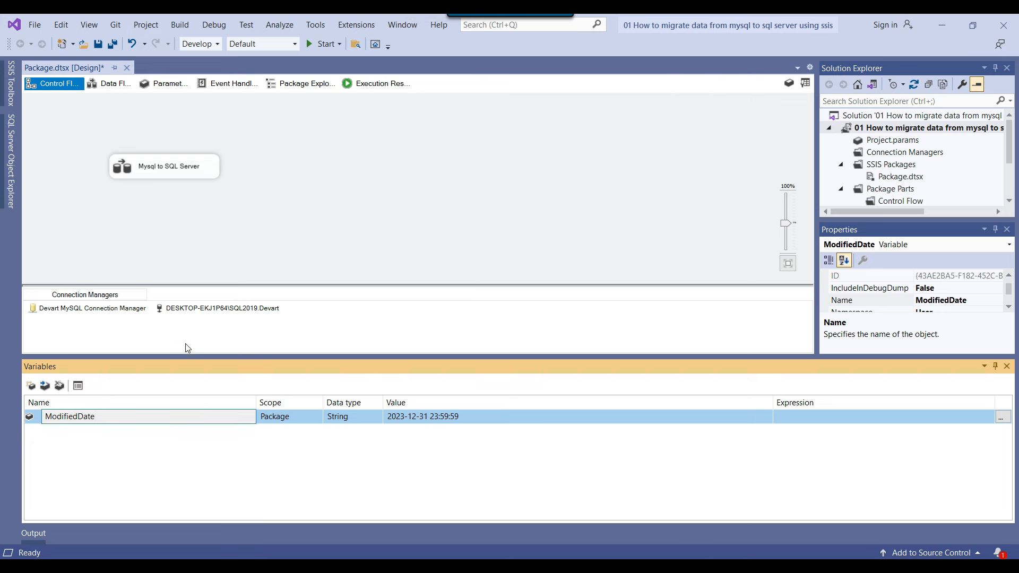
{"action": "left_click", "coordinate": [312, 225]}
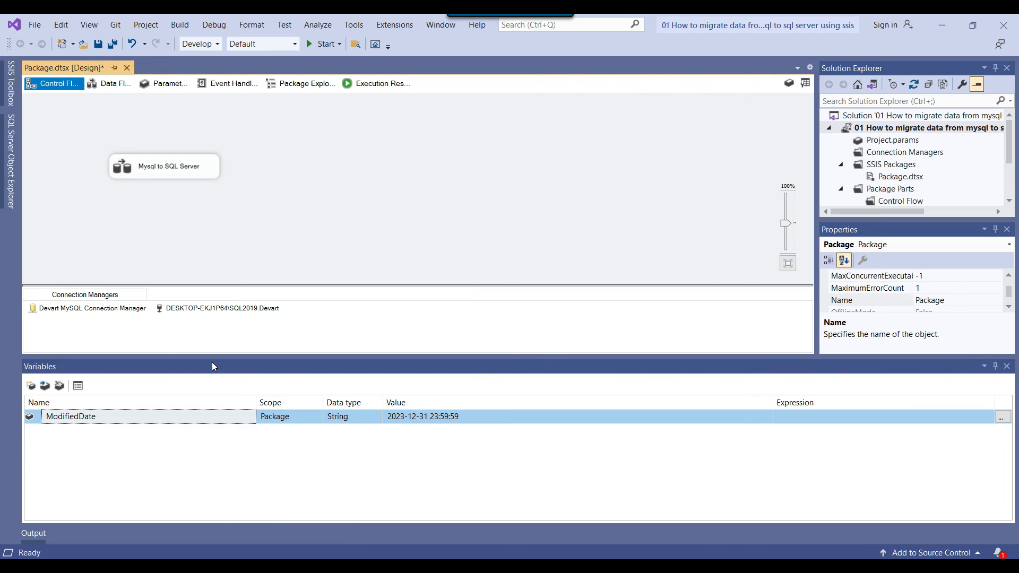
{"action": "left_click", "coordinate": [139, 418]}
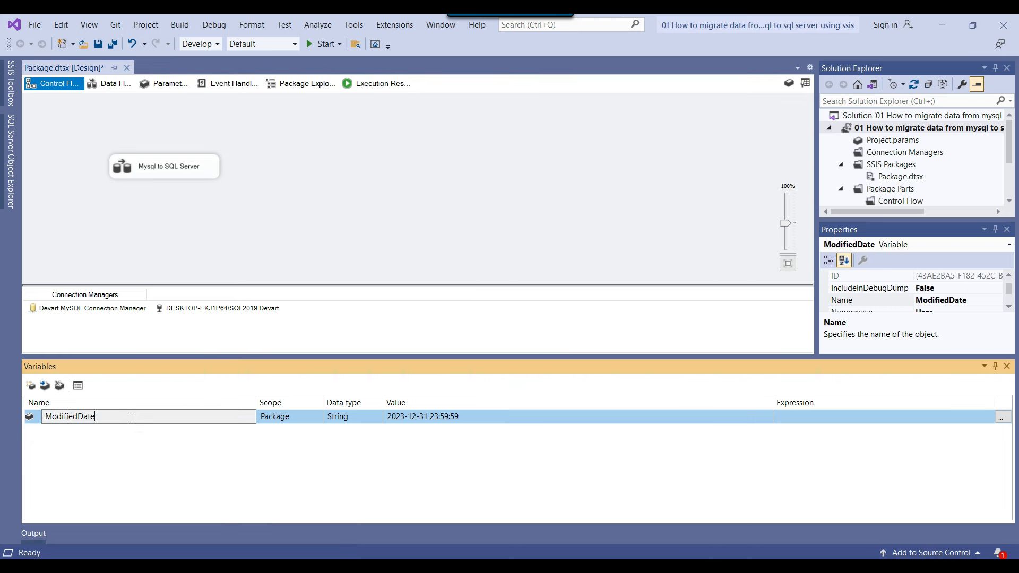
Move the Mysql to SQL Server task toward the canvas's upper-left corner, disable it and close the Variables pane.
{"action": "left_click", "coordinate": [161, 174]}
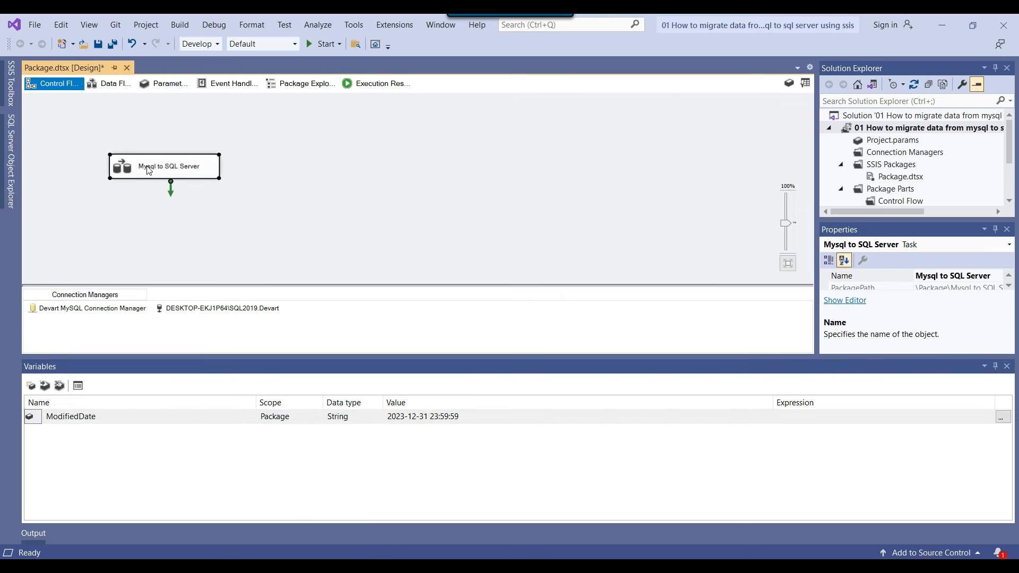
{"action": "left_click_drag", "start_coordinate": [131, 172], "coordinate": [112, 139]}
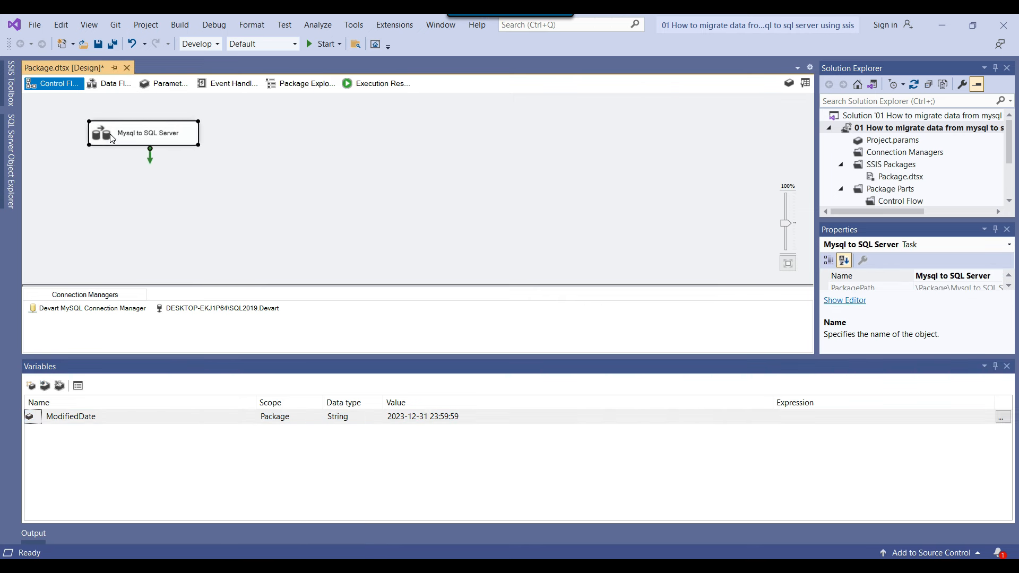
{"action": "left_click", "coordinate": [327, 187]}
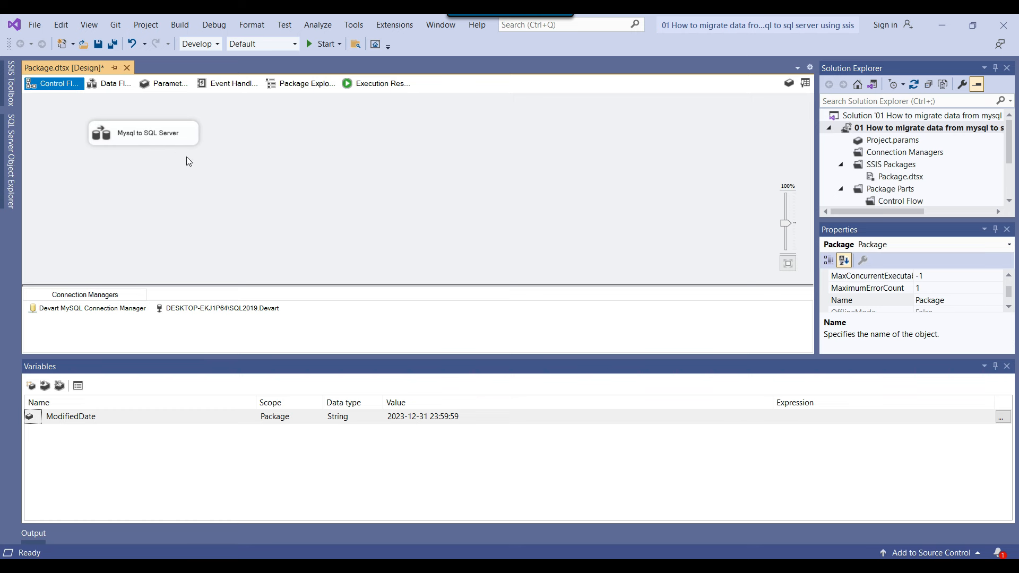
{"action": "left_click", "coordinate": [196, 139]}
{"action": "right_click", "coordinate": [197, 139]}
{"action": "left_click", "coordinate": [227, 161]}
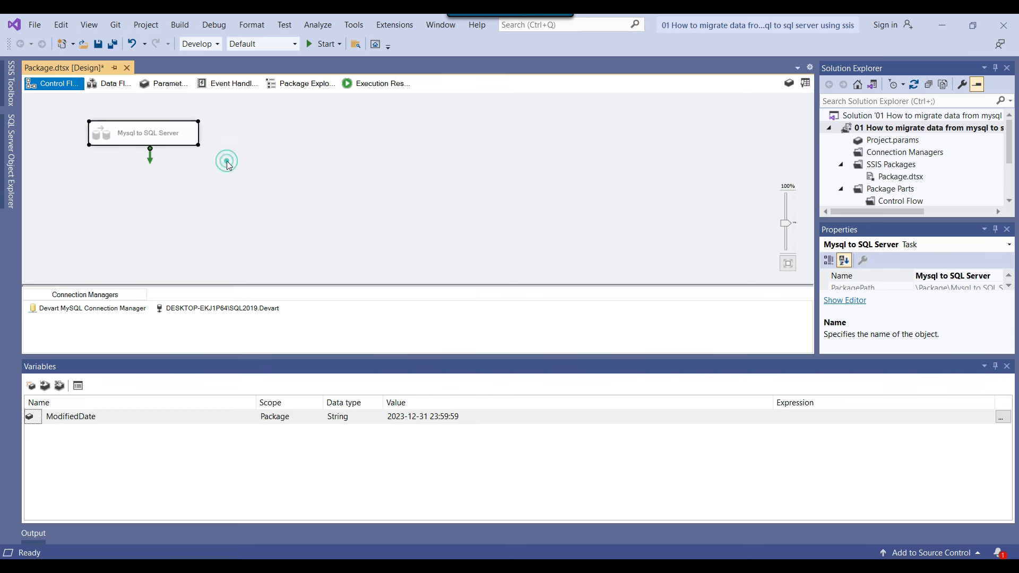
{"action": "left_click", "coordinate": [343, 164]}
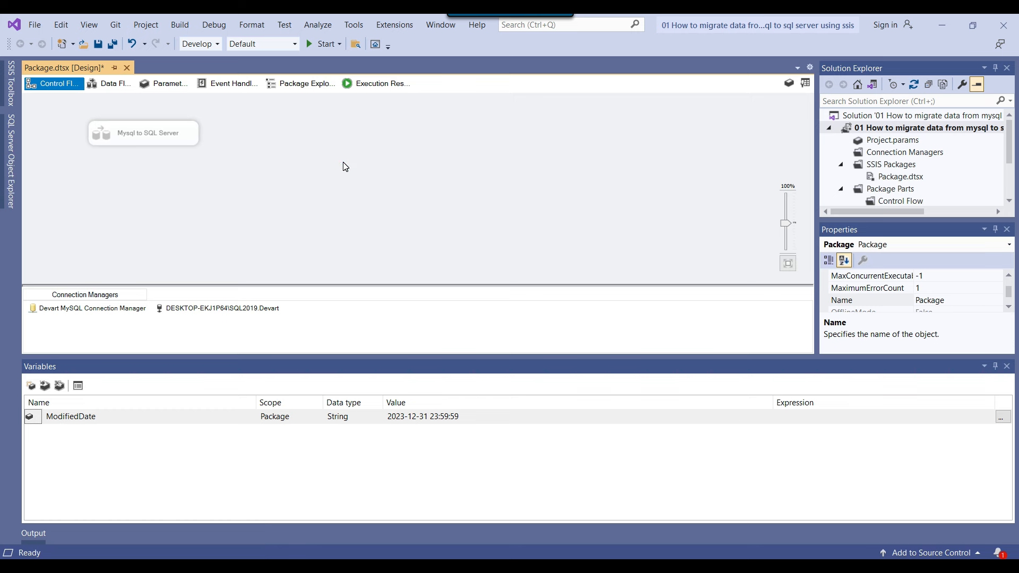
{"action": "left_click", "coordinate": [1007, 367]}
Switch to SQL Server Management Studio, collapse the Devart database and browse the tables of the School database.
{"action": "key", "text": "alt+Tab"}
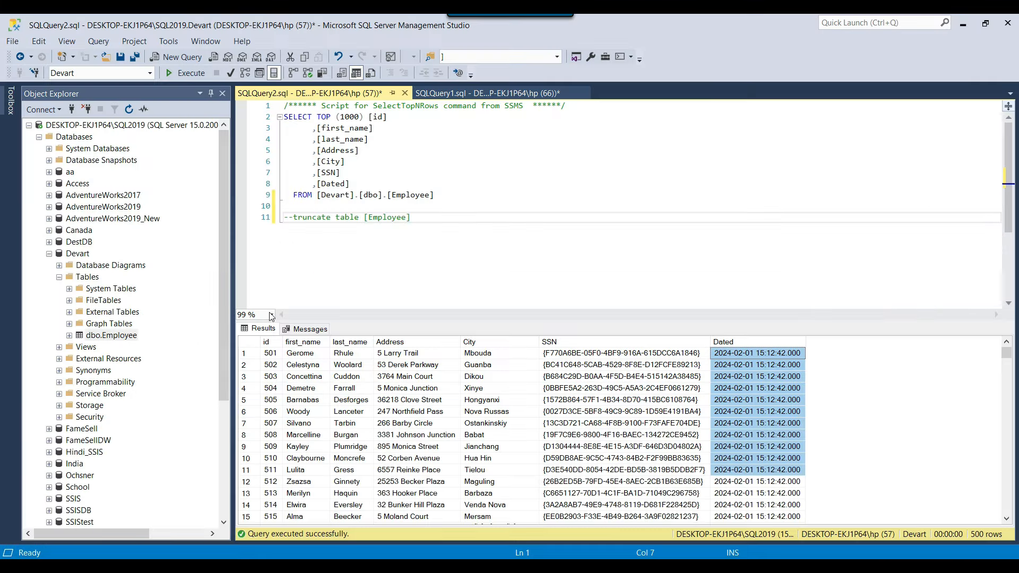
{"action": "left_click", "coordinate": [49, 254]}
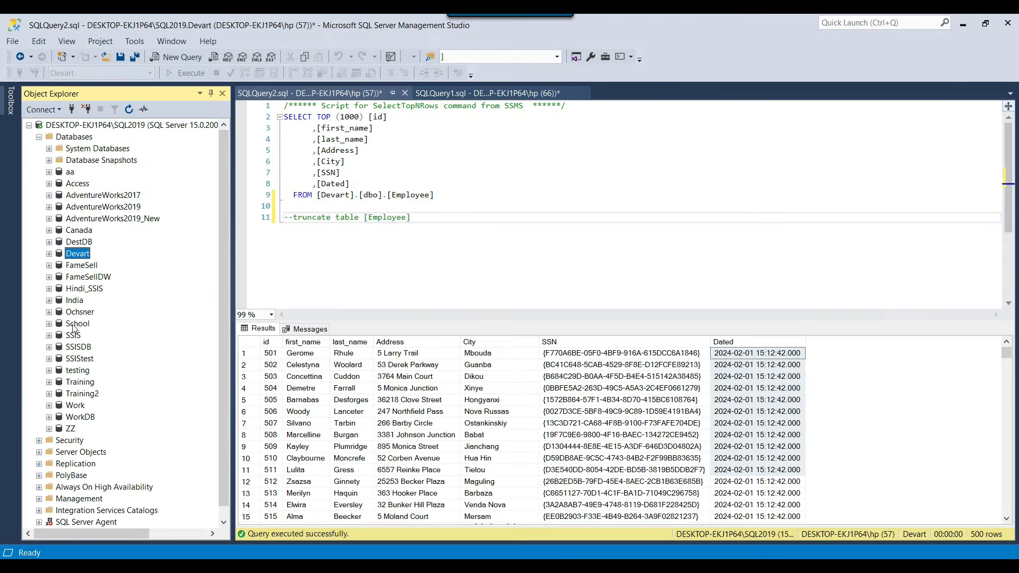
{"action": "left_click", "coordinate": [75, 324]}
{"action": "left_click", "coordinate": [50, 324]}
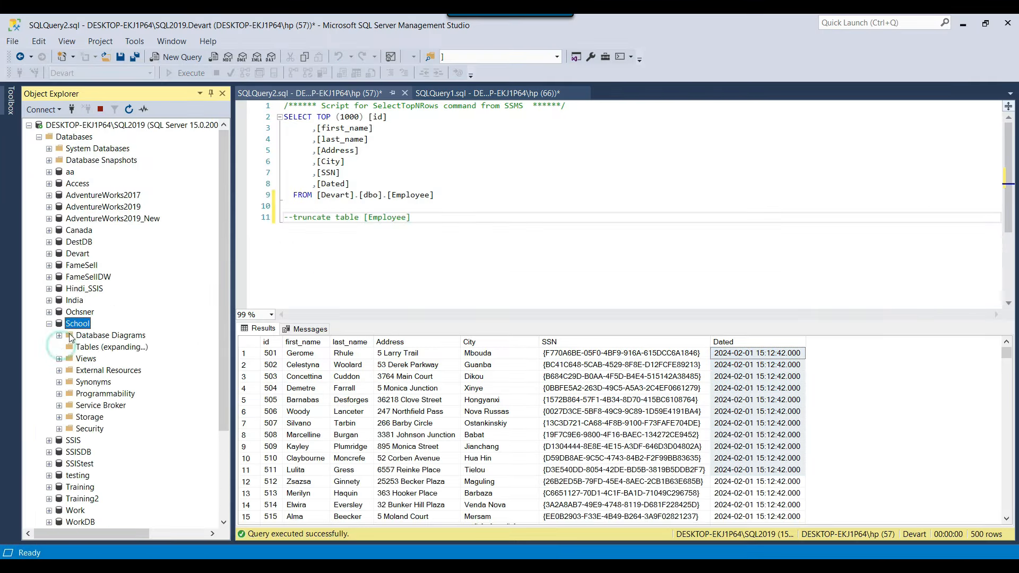
{"action": "scroll", "coordinate": [85, 311], "scroll_direction": "down", "scroll_amount": 1}
{"action": "scroll", "coordinate": [127, 288], "scroll_direction": "up", "scroll_amount": 1}
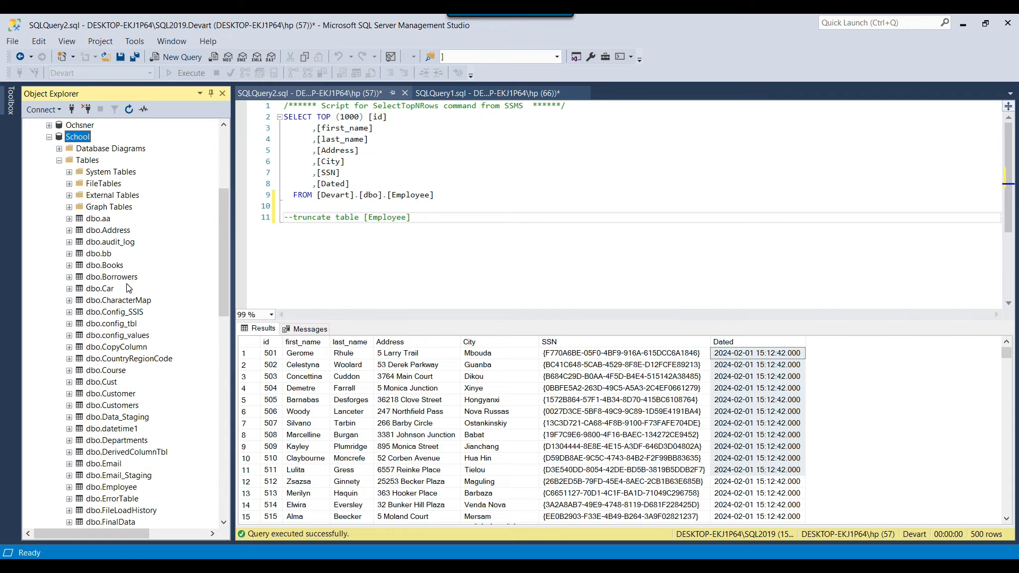
{"action": "scroll", "coordinate": [129, 289], "scroll_direction": "up", "scroll_amount": 1}
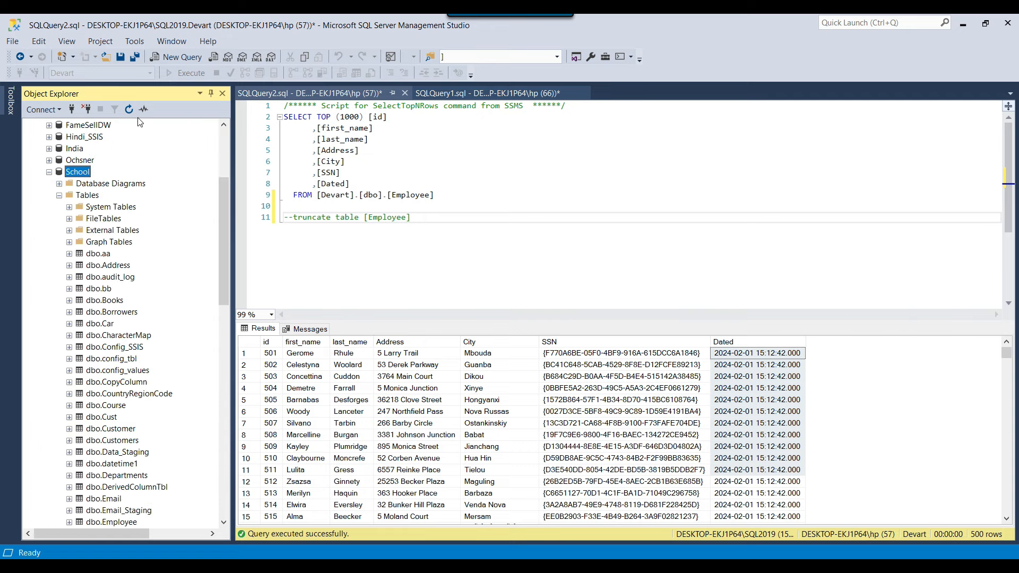
Query all rows of [dbo].[Course] in a new School database query and review them, then view the test schema in MySQL Workbench.
{"action": "left_click", "coordinate": [173, 58]}
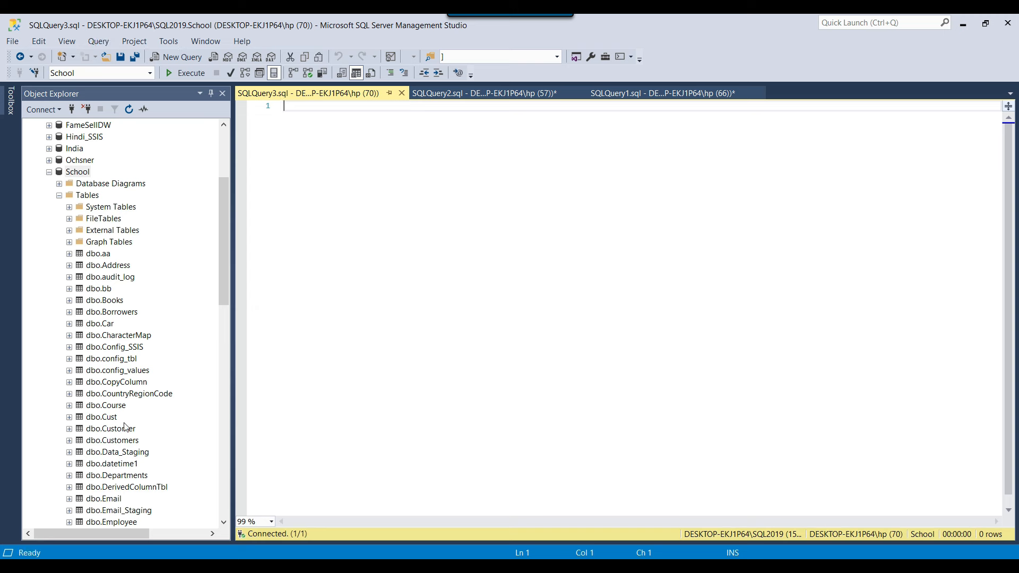
{"action": "left_click_drag", "start_coordinate": [113, 409], "coordinate": [462, 371]}
{"action": "type", "text": "select * from [dbo].[Course"}
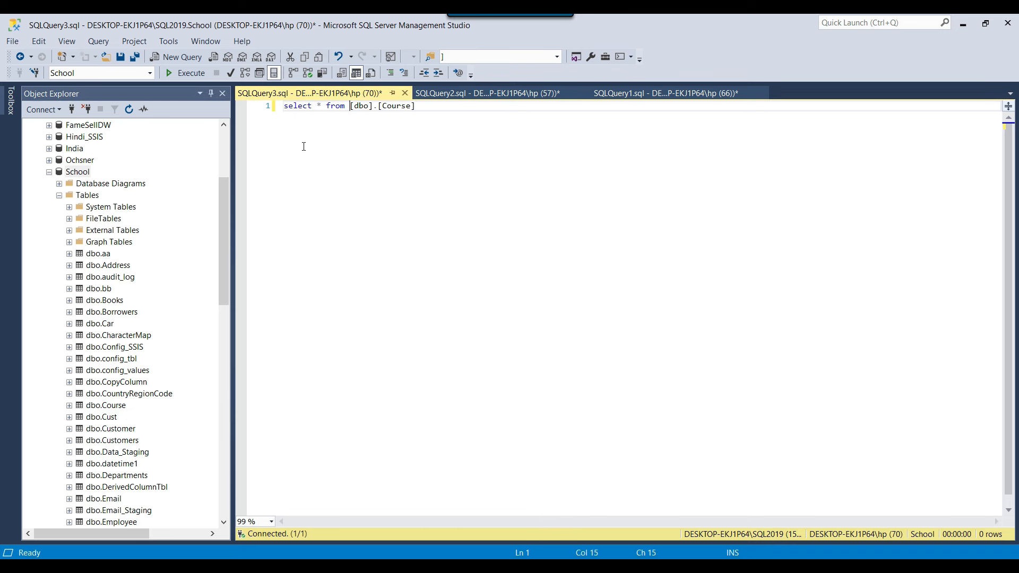
{"action": "key", "text": "F5"}
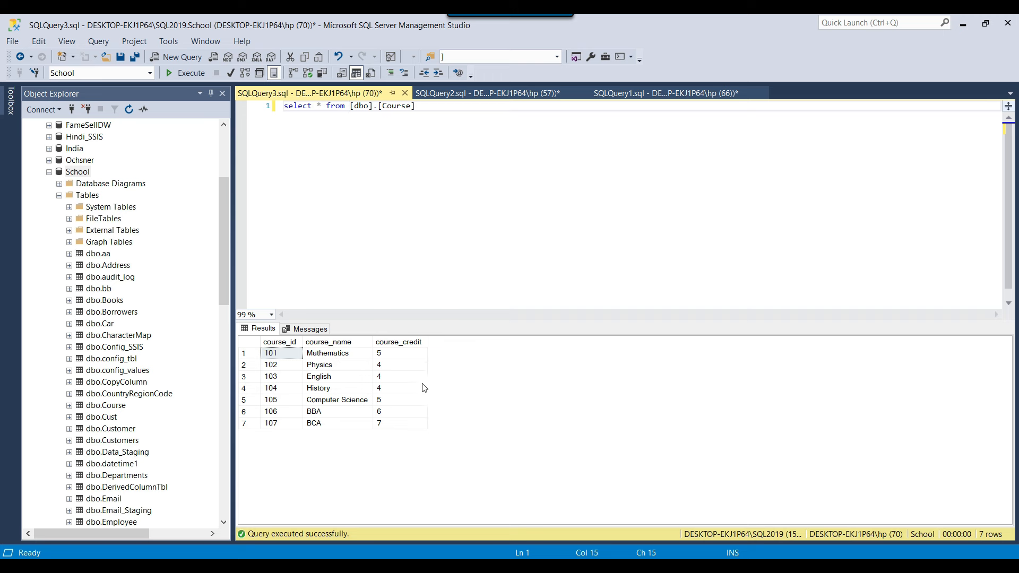
{"action": "left_click_drag", "start_coordinate": [403, 428], "coordinate": [290, 359]}
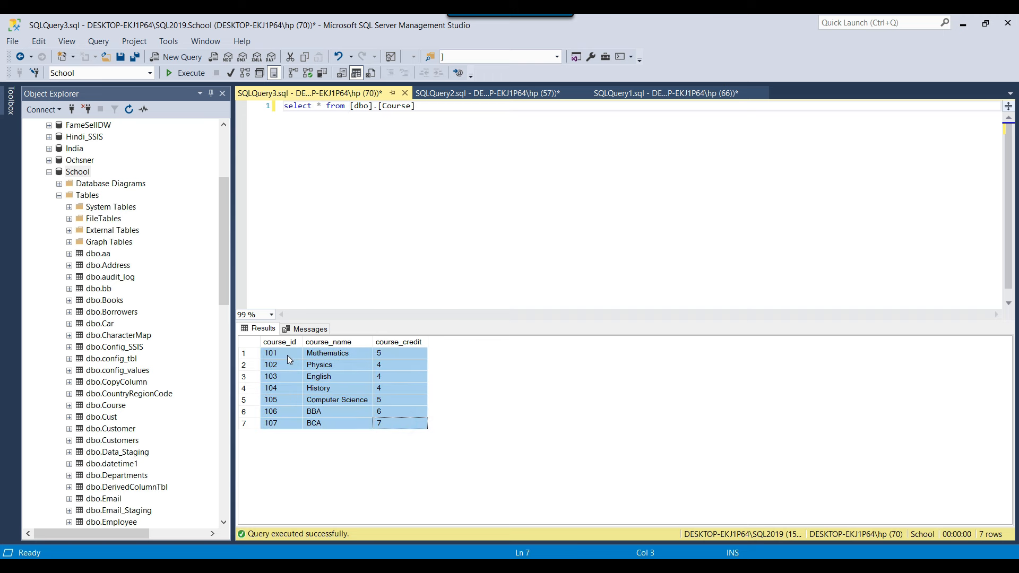
{"action": "left_click", "coordinate": [541, 196]}
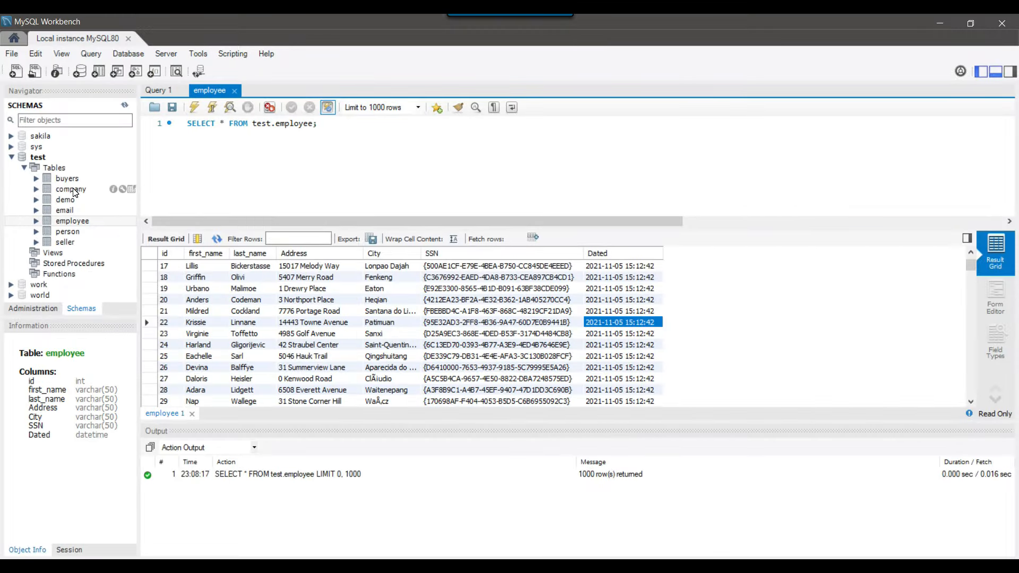
{"action": "left_click", "coordinate": [352, 141]}
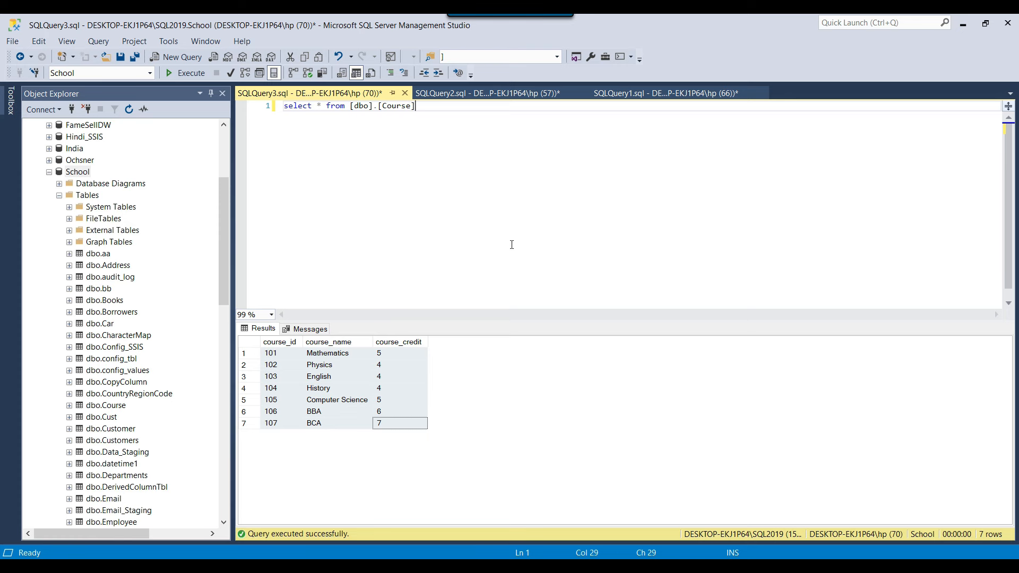
Script the School database's Course table as a CREATE statement in a new query editor window.
{"action": "right_click", "coordinate": [115, 406]}
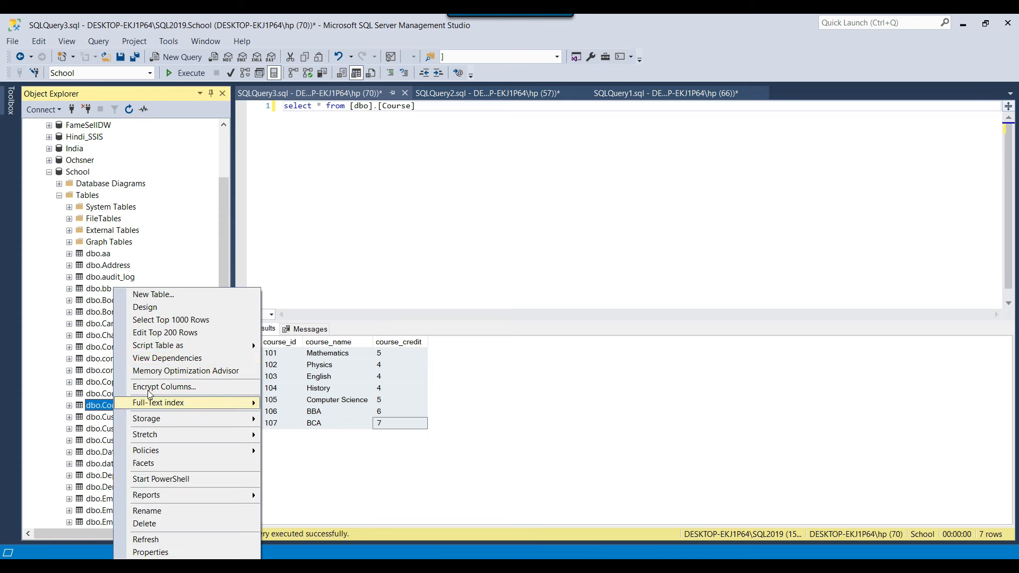
{"action": "mouse_move", "coordinate": [233, 345]}
{"action": "mouse_move", "coordinate": [330, 347]}
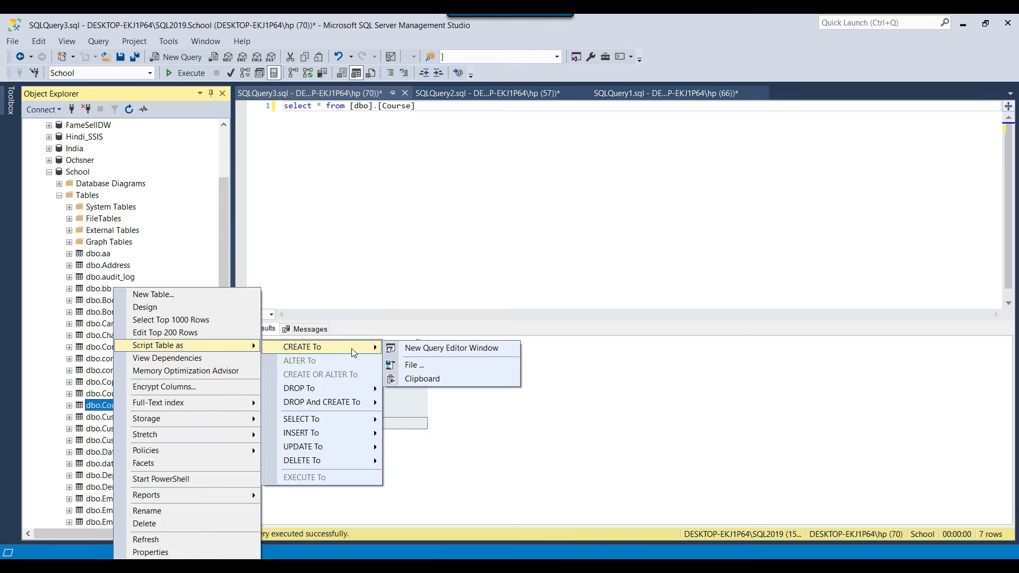
{"action": "left_click", "coordinate": [442, 349]}
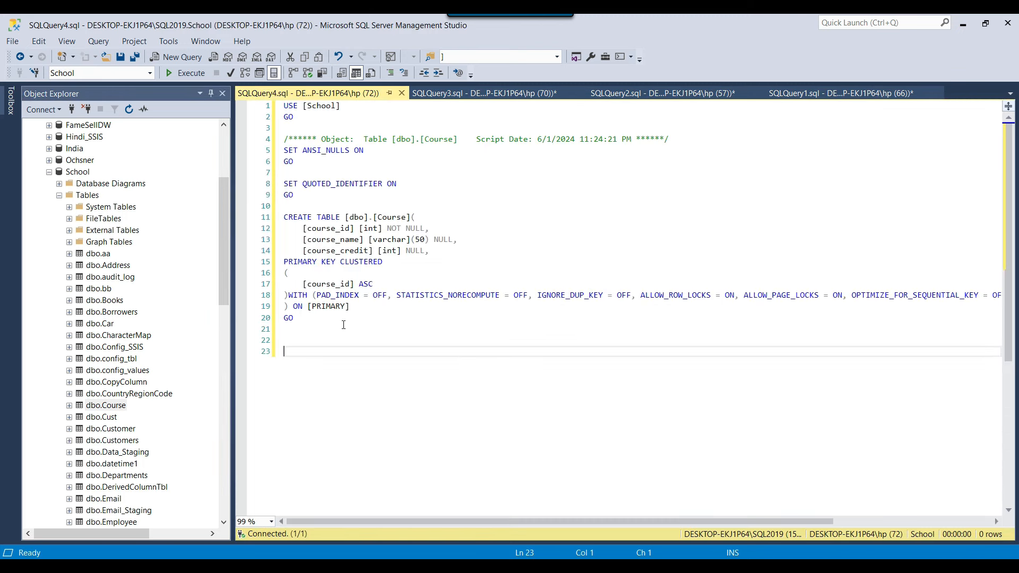
Remove everything after the course_credit column definition from the script and close the column list with ")".
{"action": "left_click_drag", "start_coordinate": [427, 251], "coordinate": [364, 330]}
{"action": "key", "text": "BackSpace"}
{"action": "key", "text": "Return"}
{"action": "type", "text": ")"}
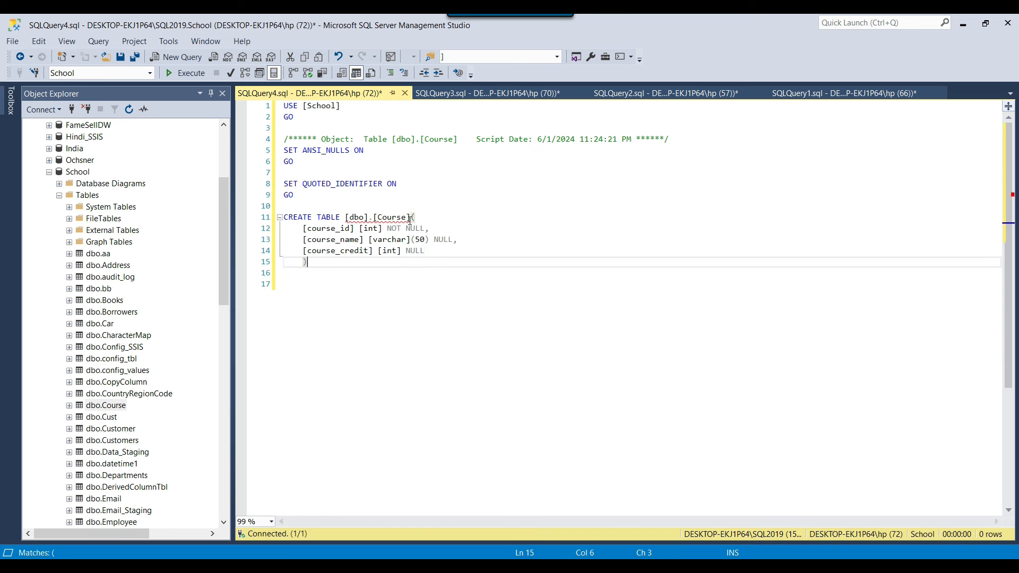
Delete the lines above the CREATE TABLE statement and the [dbo]. schema prefix from the Course table name.
{"action": "left_click_drag", "start_coordinate": [304, 205], "coordinate": [261, 100]}
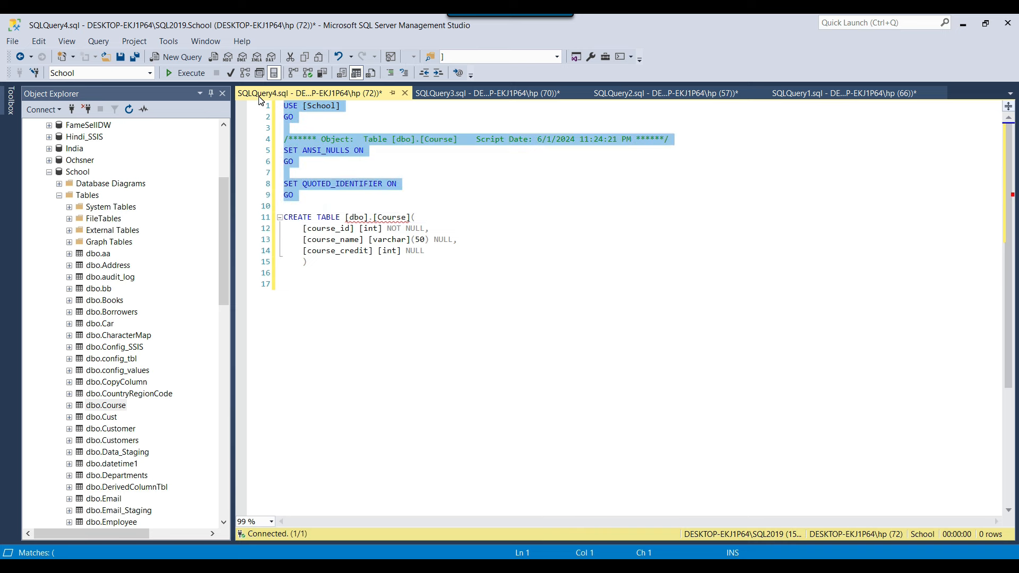
{"action": "key", "text": "Delete"}
{"action": "left_click_drag", "start_coordinate": [345, 105], "coordinate": [375, 106]}
{"action": "key", "text": "Delete"}
Replace every "[" in the Course table's CREATE TABLE script with nothing.
{"action": "key", "text": "Right"}
{"action": "key", "text": "ctrl+h"}
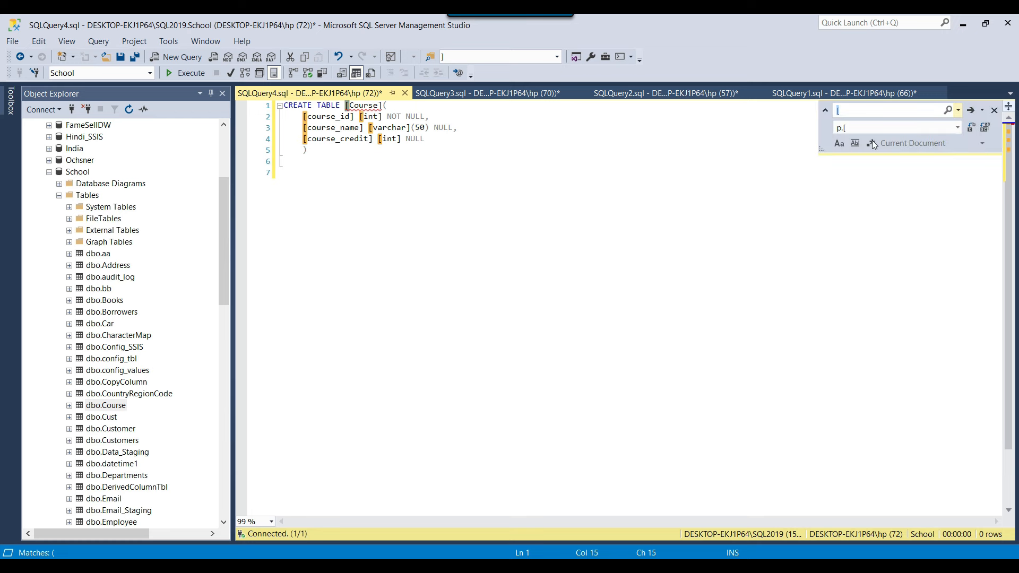
{"action": "left_click", "coordinate": [874, 123]}
{"action": "key", "text": "BackSpace"}
{"action": "left_click", "coordinate": [985, 127]}
{"action": "left_click", "coordinate": [496, 314]}
Replace every "]" in the CREATE TABLE script with nothing and close the find and replace box.
{"action": "left_click", "coordinate": [860, 112]}
{"action": "key", "text": "BackSpace"}
{"action": "type", "text": "]"}
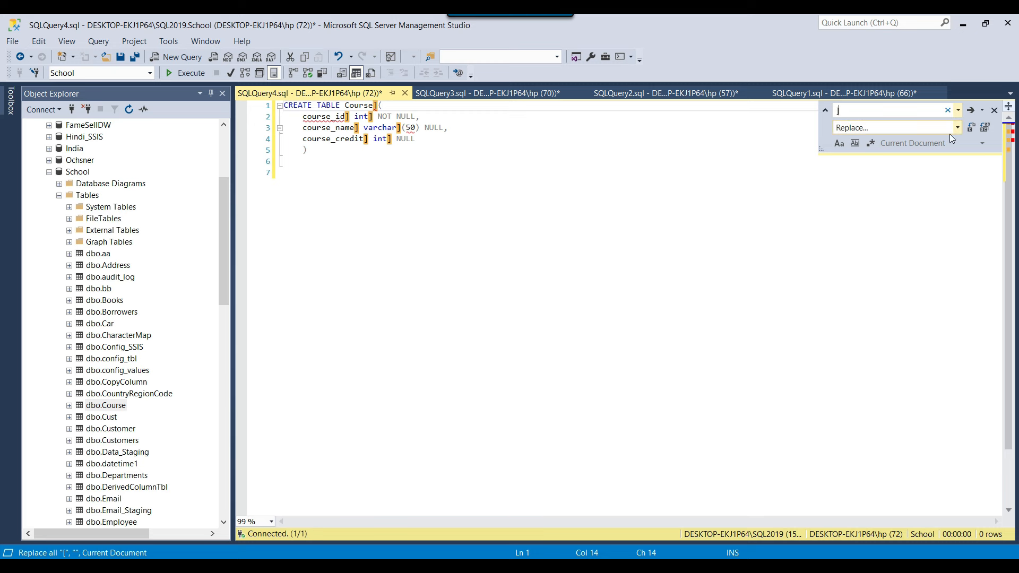
{"action": "left_click", "coordinate": [986, 127]}
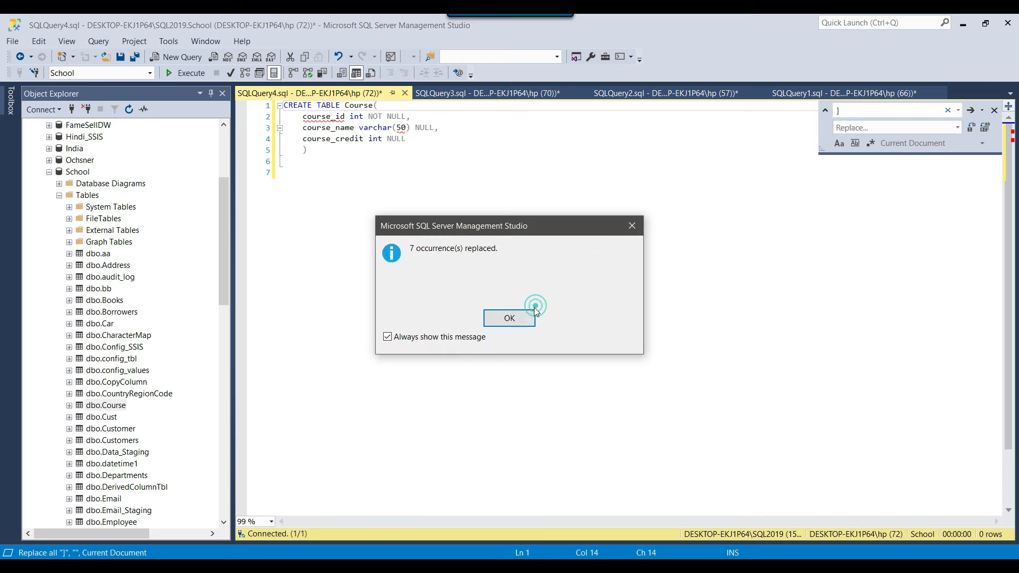
{"action": "left_click", "coordinate": [510, 318]}
{"action": "left_click", "coordinate": [995, 110]}
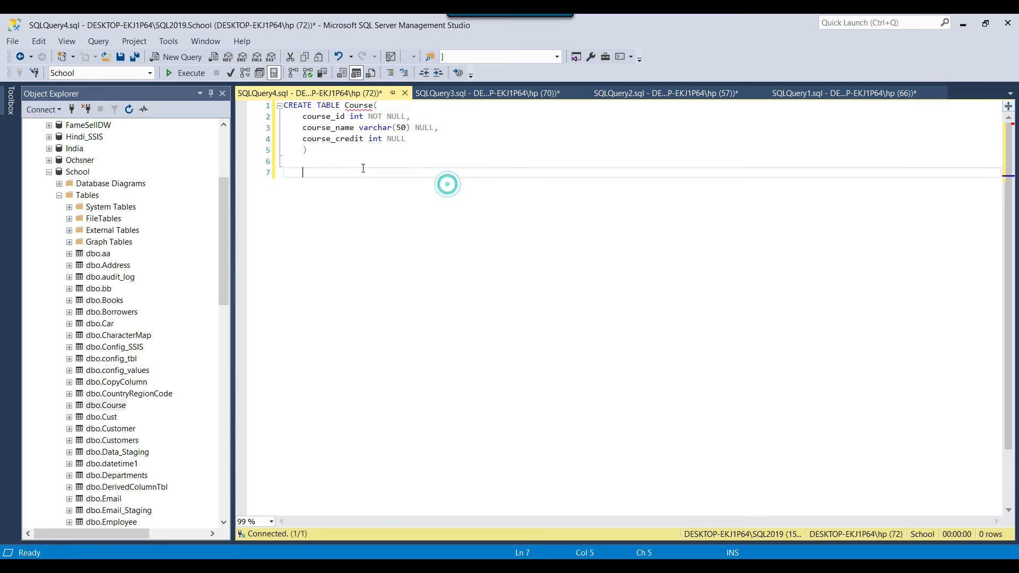
Copy the CREATE TABLE Course statement into MySQL Workbench below the employee query and execute it.
{"action": "left_click_drag", "start_coordinate": [326, 154], "coordinate": [263, 105]}
{"action": "key", "text": "ctrl+c"}
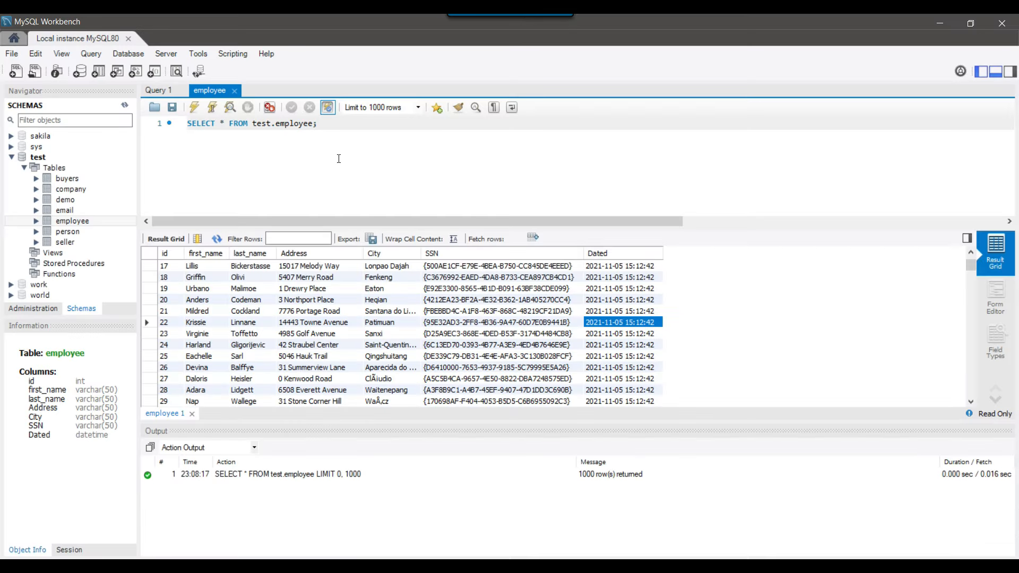
{"action": "left_click", "coordinate": [338, 158]}
{"action": "key", "text": "Return"}
{"action": "key", "text": "Return"}
{"action": "key", "text": "ctrl+v"}
{"action": "left_click_drag", "start_coordinate": [229, 208], "coordinate": [187, 141]}
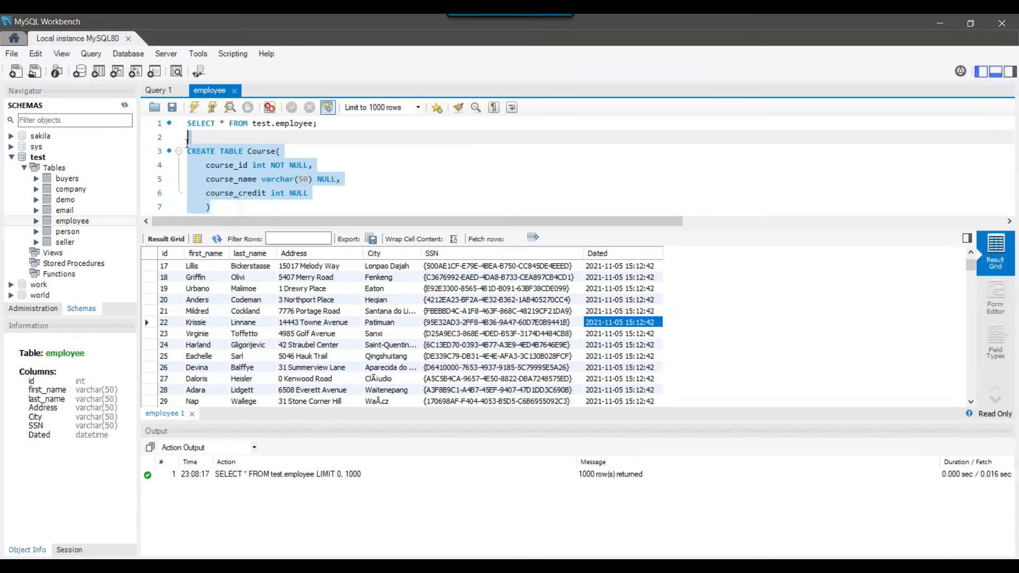
{"action": "left_click", "coordinate": [193, 109]}
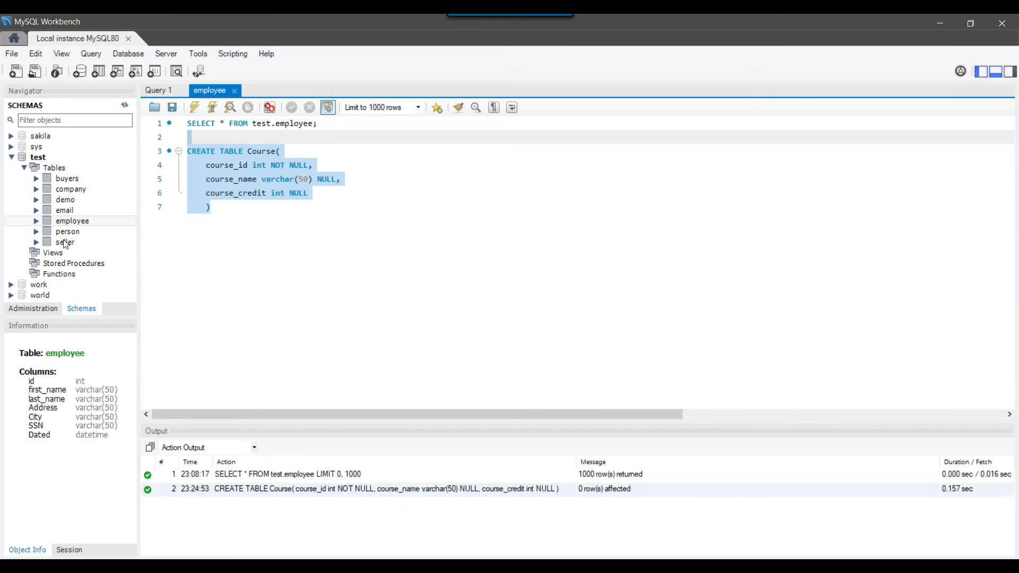
Refresh the test schema's tables and view the columns of the course table.
{"action": "right_click", "coordinate": [58, 168]}
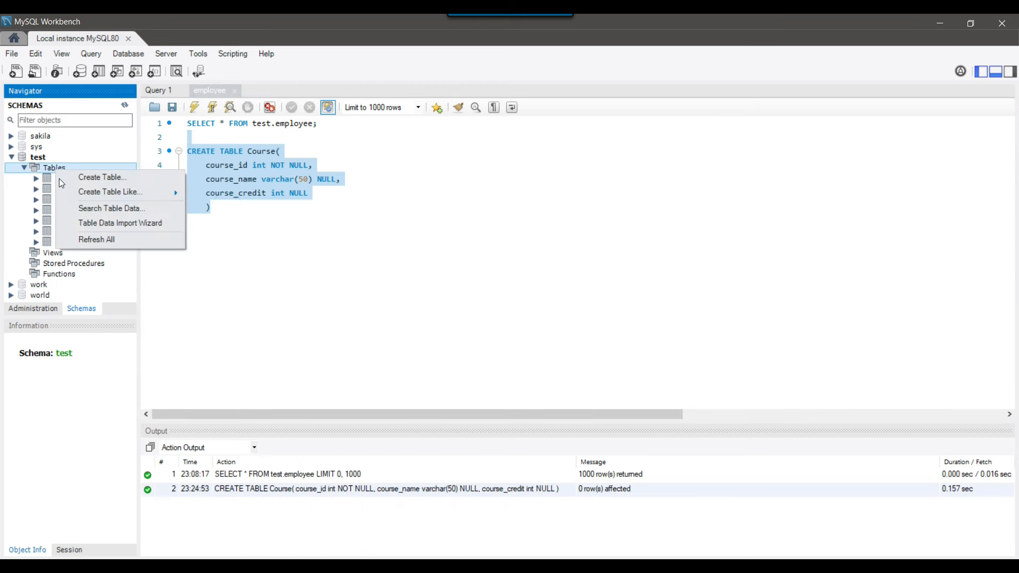
{"action": "left_click", "coordinate": [102, 244]}
{"action": "left_click", "coordinate": [67, 199]}
{"action": "left_click", "coordinate": [245, 208]}
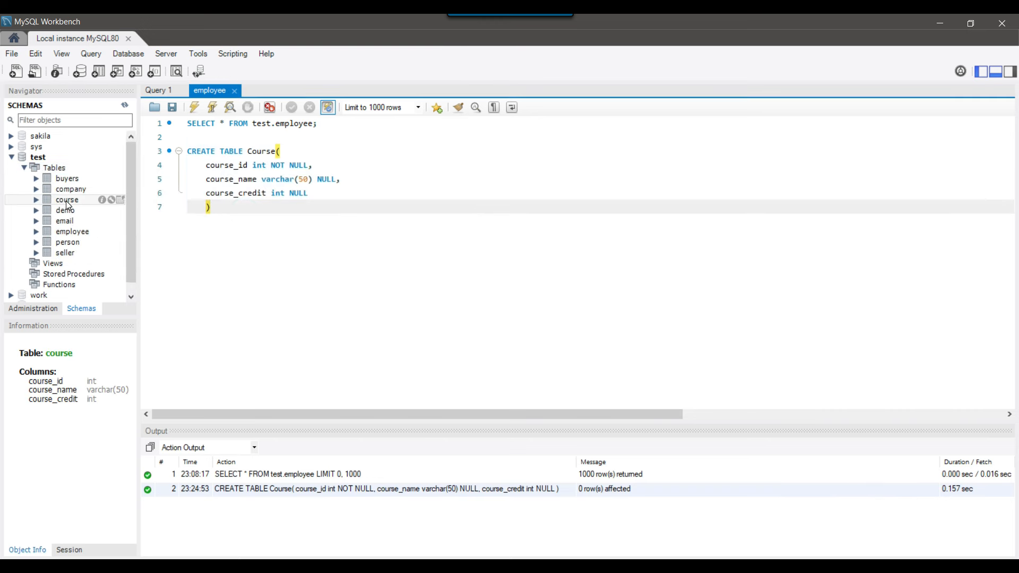
{"action": "left_click", "coordinate": [291, 234]}
Change the SELECT statement's table from employee to Course and run only that query.
{"action": "double_click", "coordinate": [260, 152]}
{"action": "key", "text": "ctrl+c"}
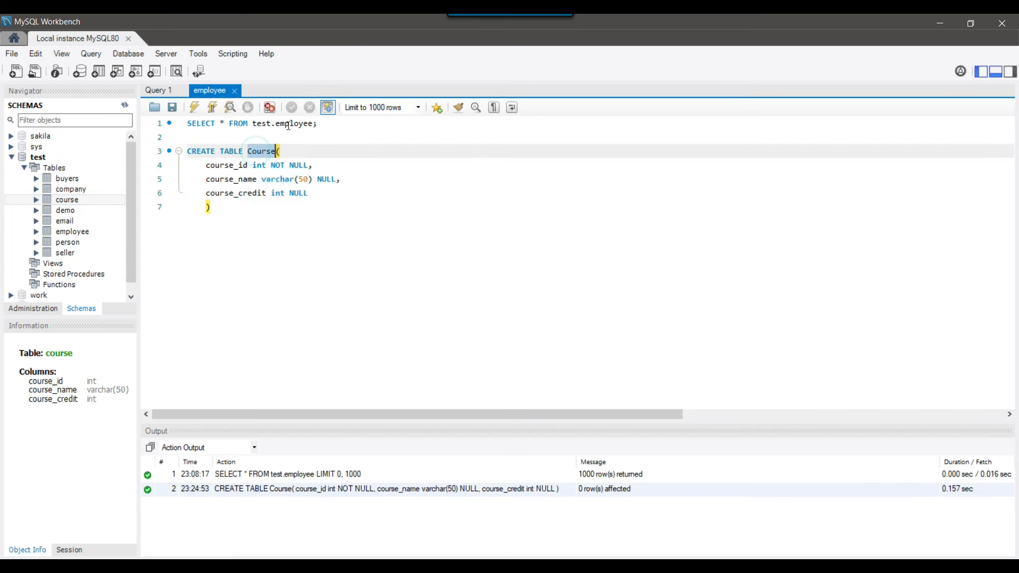
{"action": "double_click", "coordinate": [290, 125]}
{"action": "key", "text": "ctrl+v"}
{"action": "left_click_drag", "start_coordinate": [308, 123], "coordinate": [187, 124]}
{"action": "left_click", "coordinate": [194, 107]}
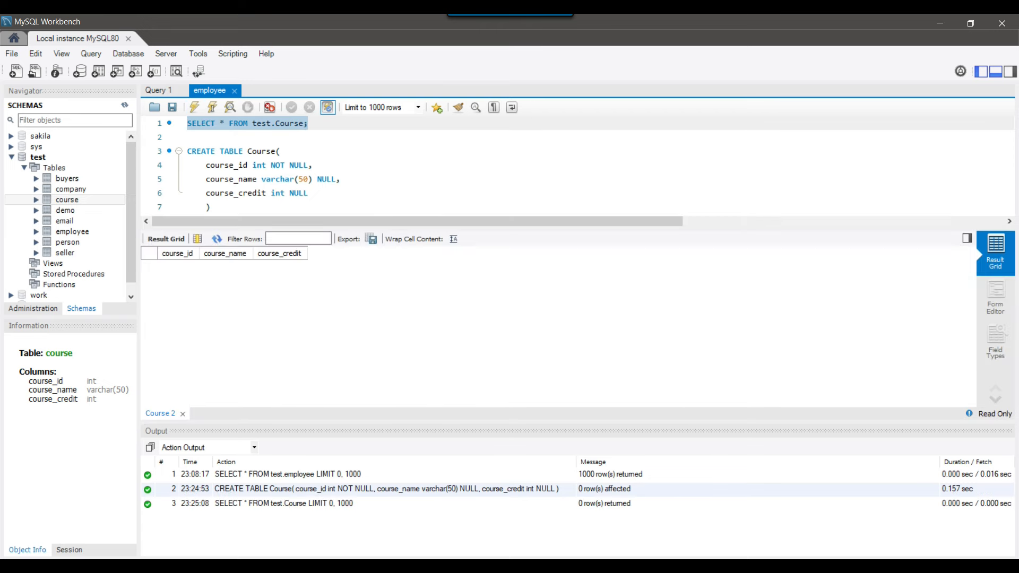
Switch to Visual Studio and add a Data Flow Task named "Sql server to MySQL" beside the existing task.
{"action": "key", "text": "alt+Tab"}
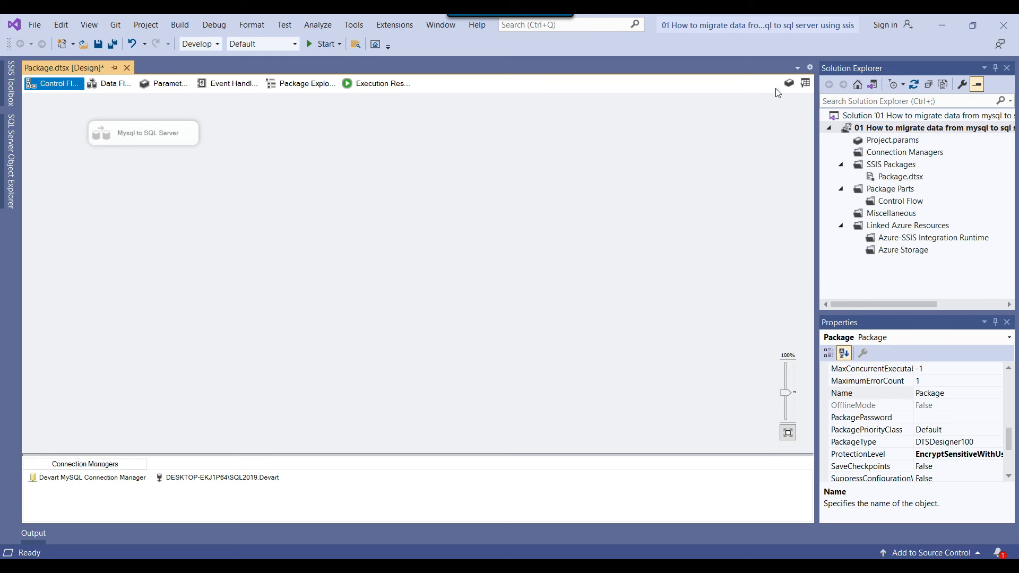
{"action": "left_click", "coordinate": [805, 83]}
{"action": "left_click_drag", "start_coordinate": [57, 118], "coordinate": [269, 135]}
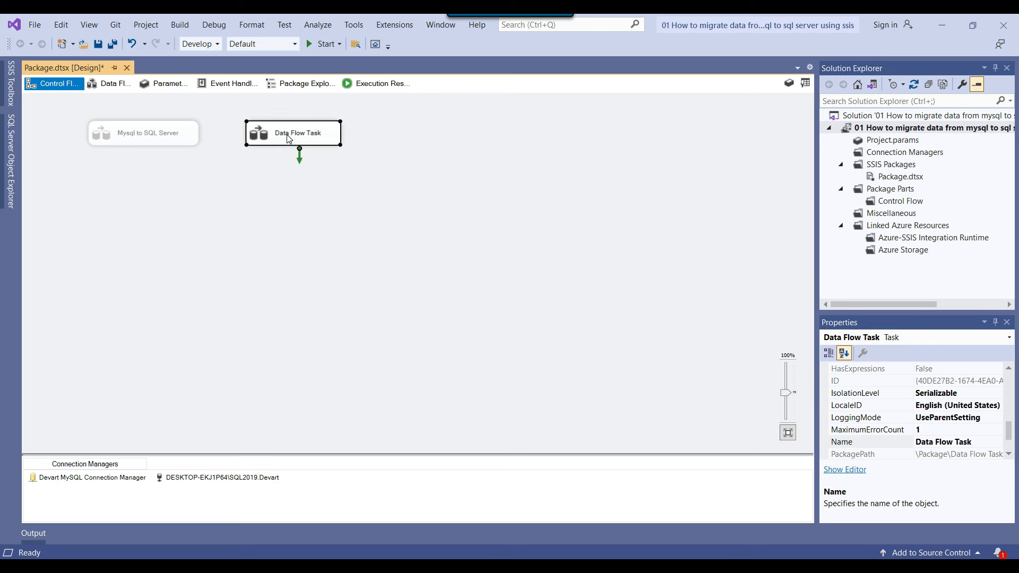
{"action": "left_click", "coordinate": [289, 139]}
{"action": "type", "text": "S"}
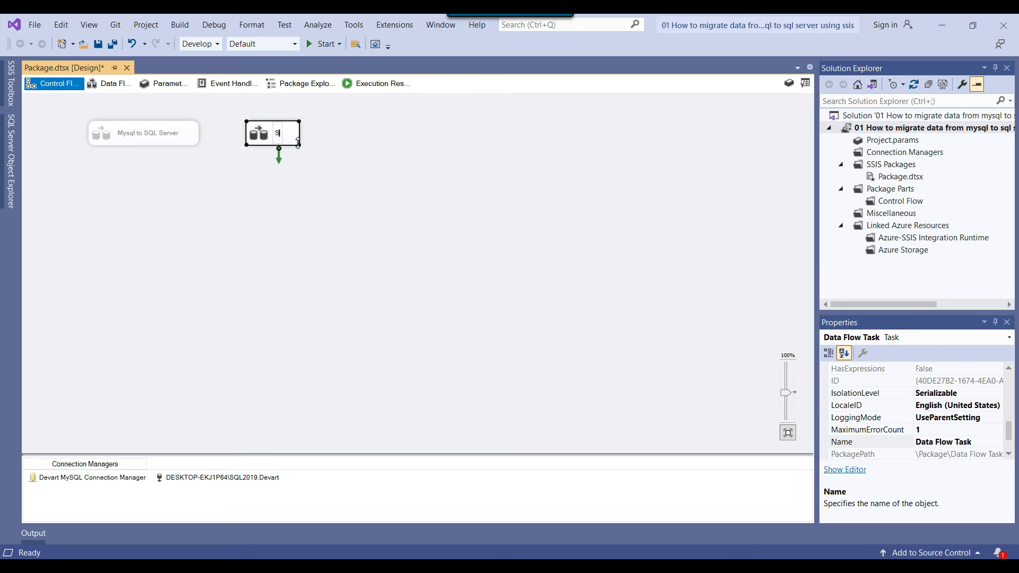
{"action": "type", "text": "ql server"}
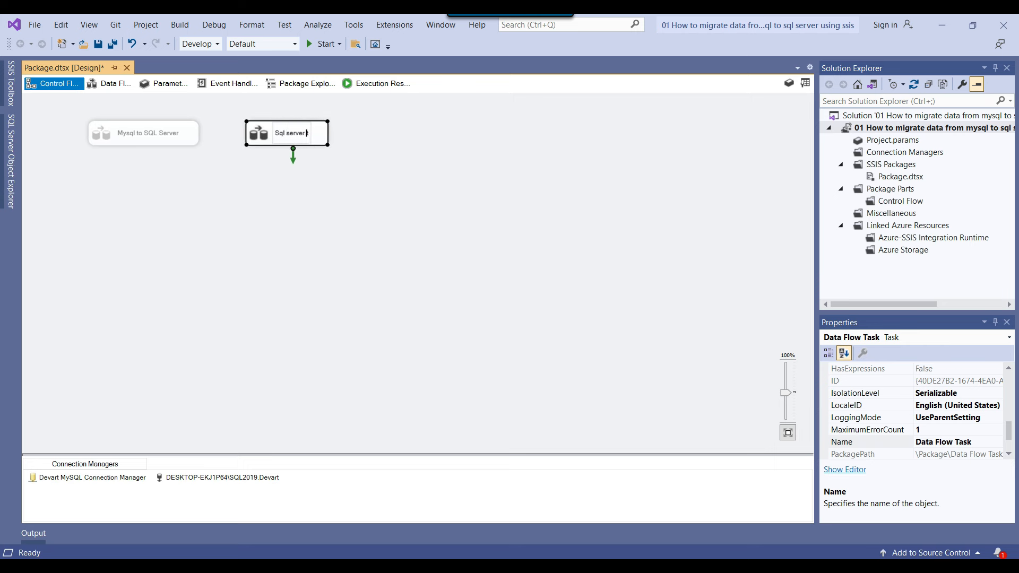
{"action": "type", "text": " to MySQL"}
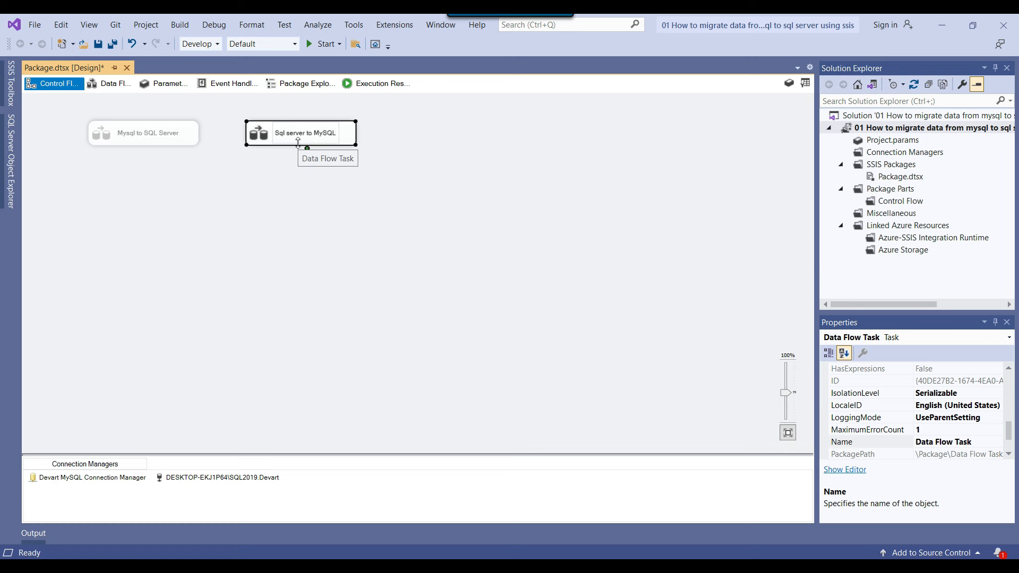
Open the "Sql server to MySQL" data flow and add an OLE DB Source to it.
{"action": "double_click", "coordinate": [272, 139]}
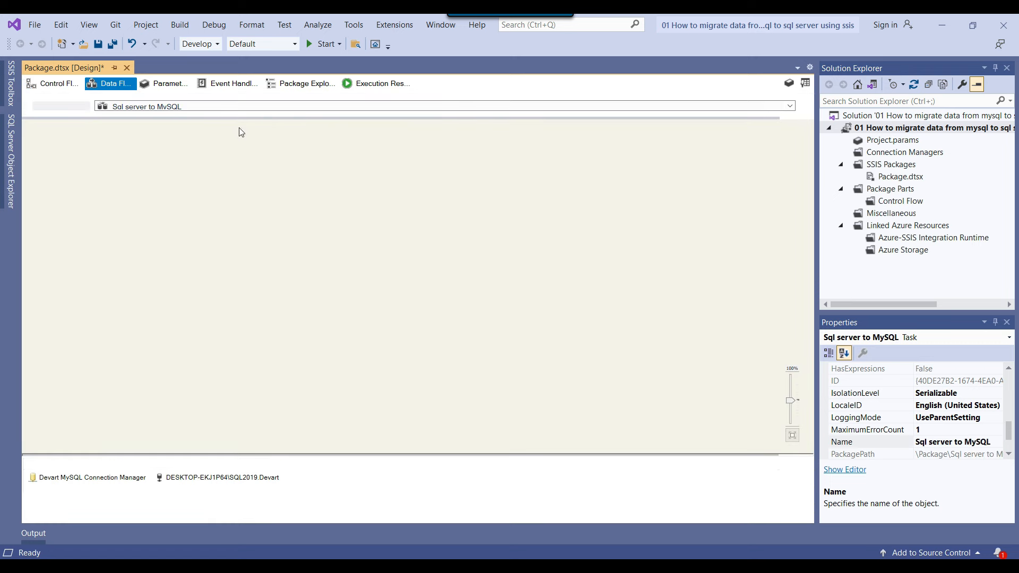
{"action": "left_click", "coordinate": [806, 84]}
{"action": "left_click", "coordinate": [88, 85]}
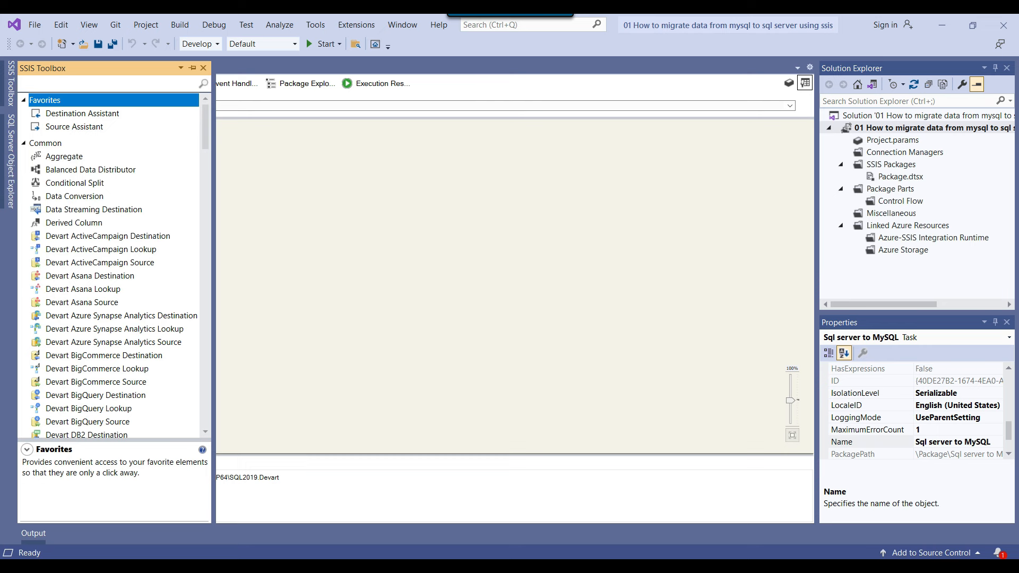
{"action": "type", "text": "ole"}
{"action": "left_click_drag", "start_coordinate": [76, 193], "coordinate": [356, 144]}
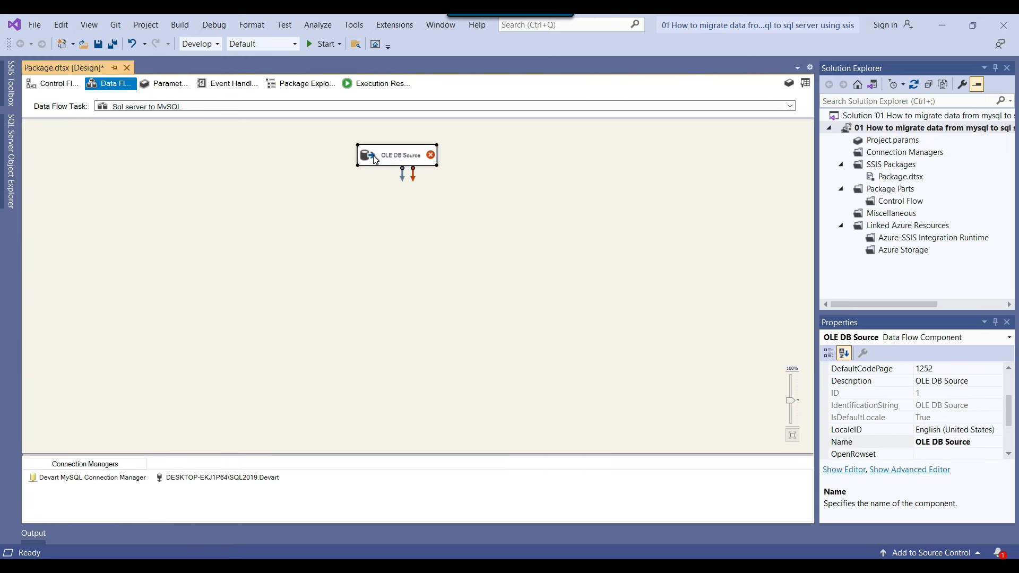
Create a new connection for the OLE DB Source to the School database on server DESKTOP-EKJ1P64\SQL2019, taking the server name from Management Studio.
{"action": "right_click", "coordinate": [394, 162]}
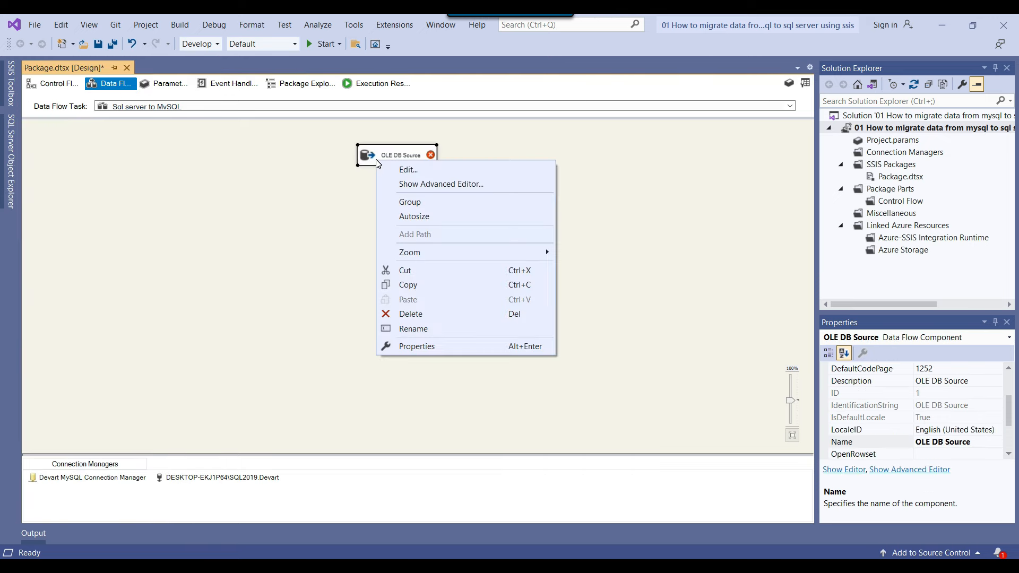
{"action": "left_click", "coordinate": [404, 169]}
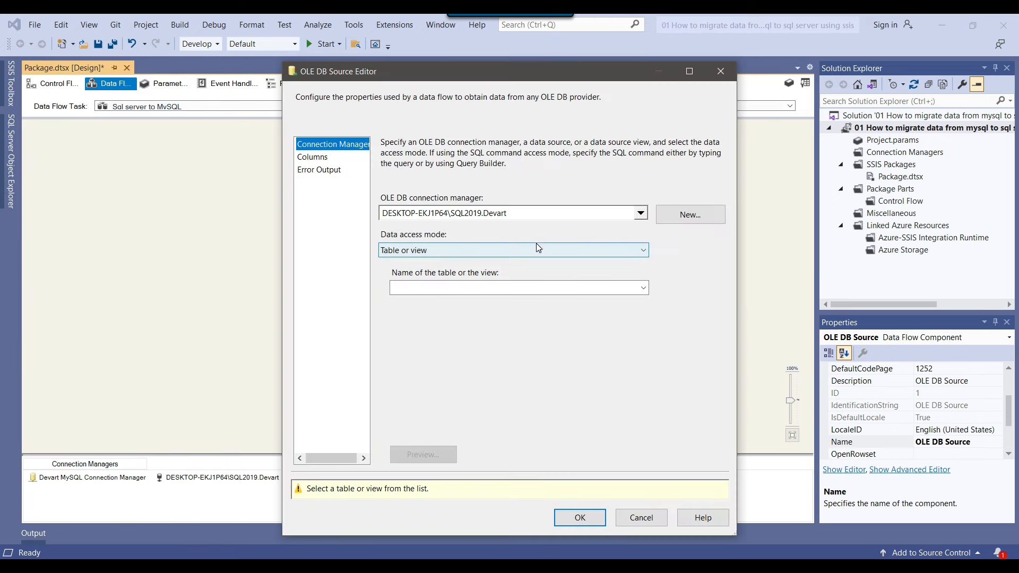
{"action": "left_click", "coordinate": [692, 218]}
{"action": "left_click", "coordinate": [576, 428]}
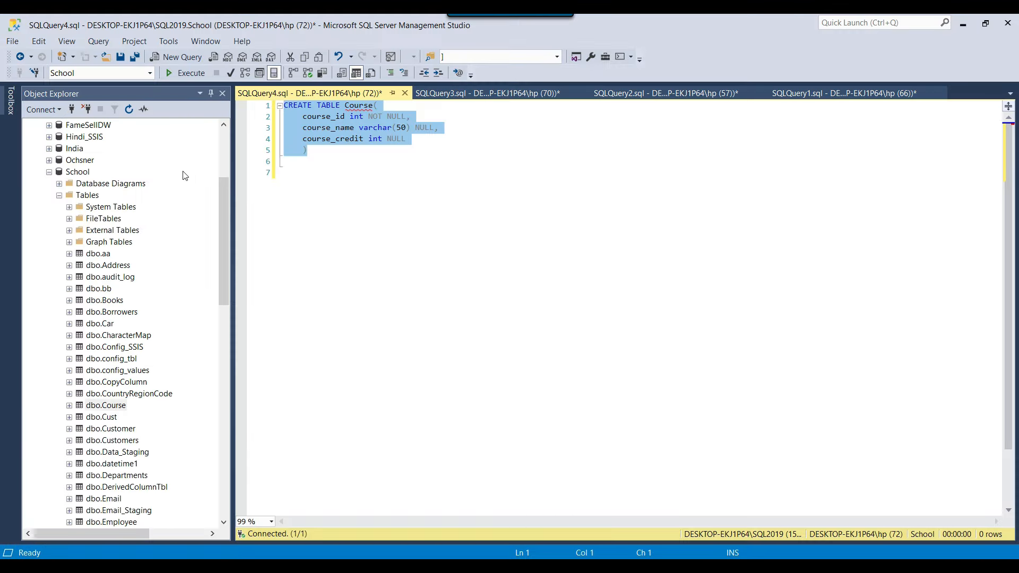
{"action": "scroll", "coordinate": [185, 175], "scroll_direction": "up", "scroll_amount": 5}
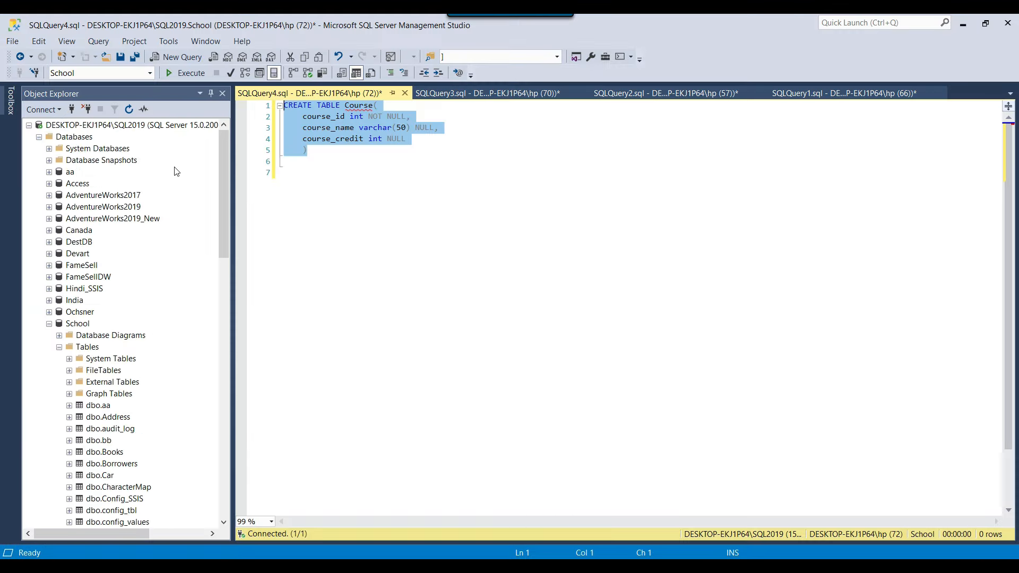
{"action": "right_click", "coordinate": [104, 126]}
{"action": "left_click", "coordinate": [152, 360]}
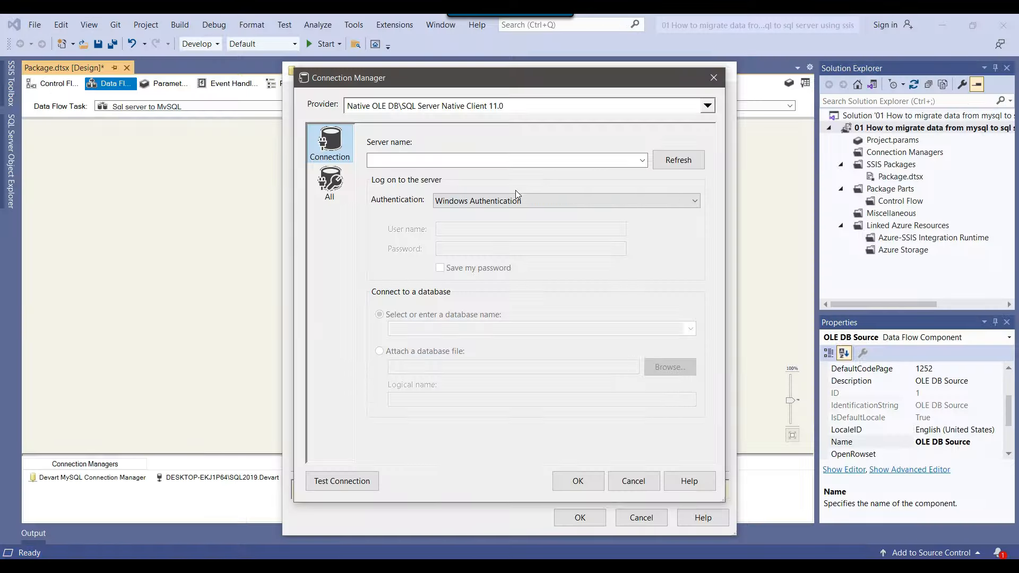
{"action": "left_click", "coordinate": [511, 159]}
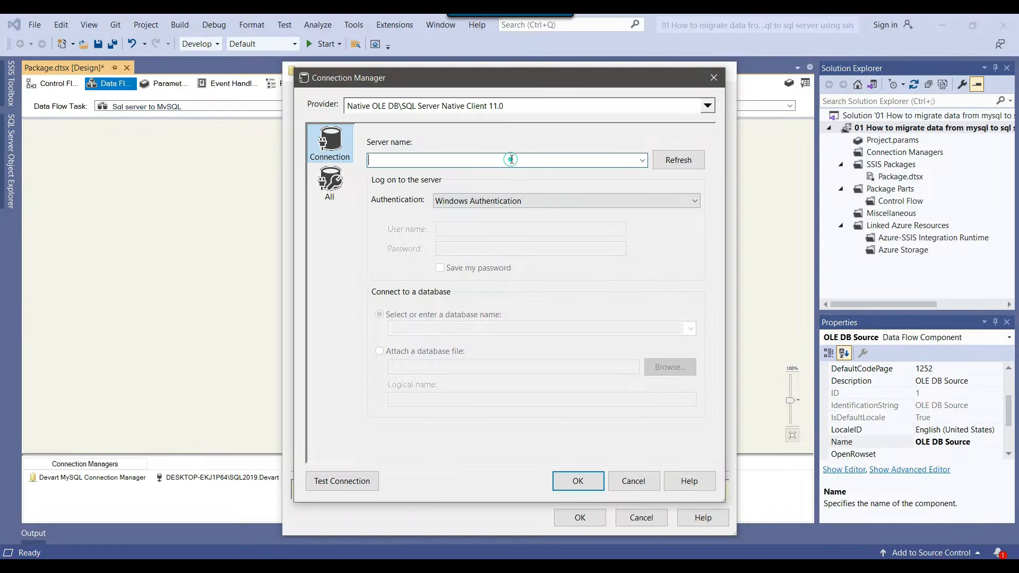
{"action": "left_click", "coordinate": [691, 328]}
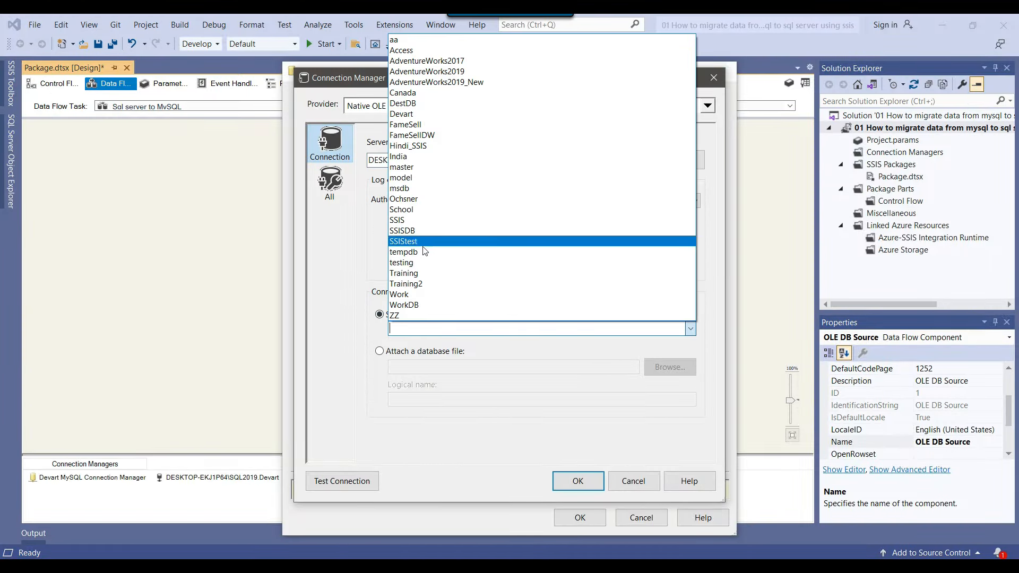
{"action": "left_click", "coordinate": [419, 210]}
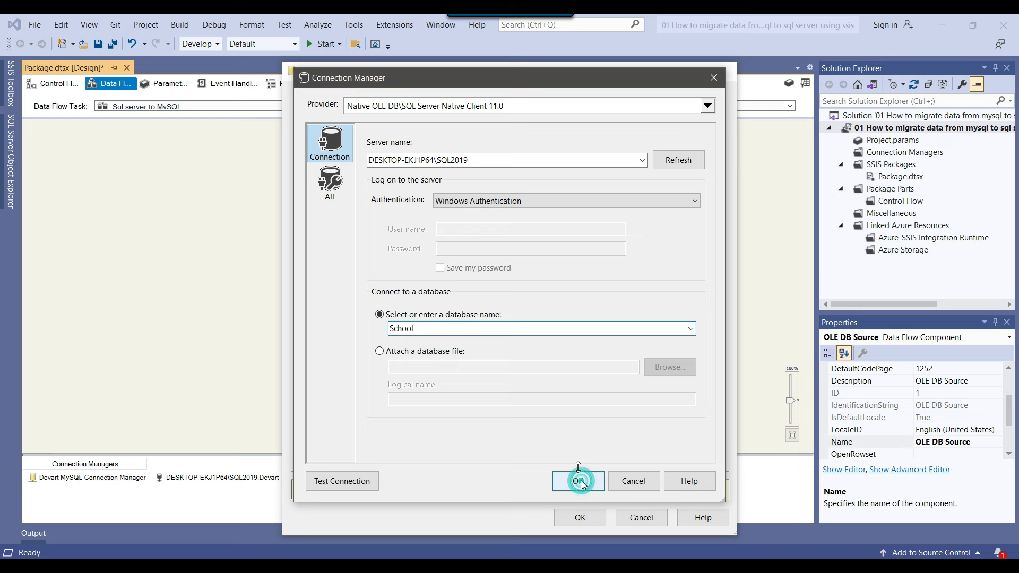
{"action": "left_click", "coordinate": [579, 481]}
{"action": "left_click", "coordinate": [584, 446]}
Choose [dbo].[Course] as the source table, check its columns and data preview, and accept the source settings.
{"action": "left_click", "coordinate": [484, 287]}
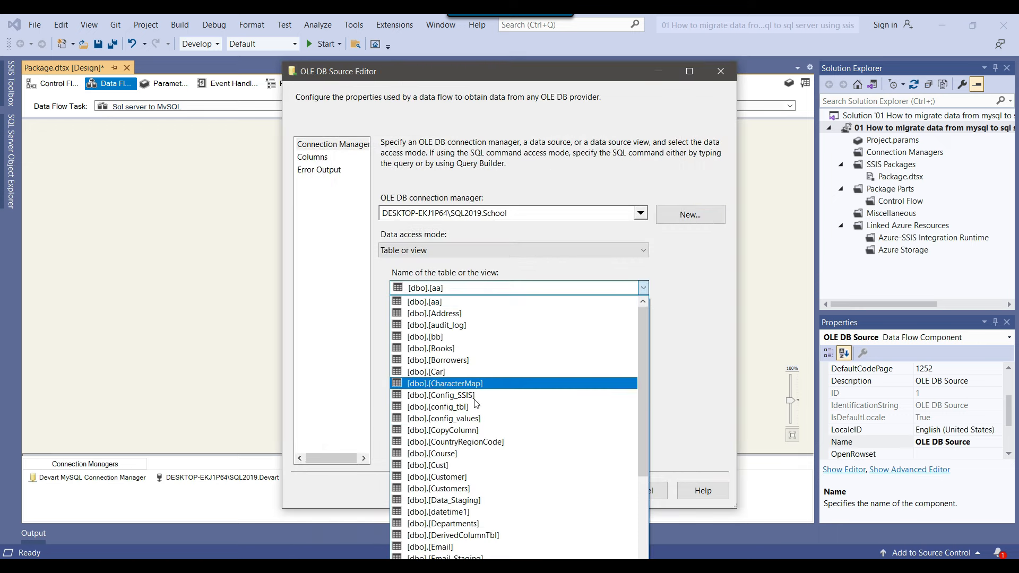
{"action": "left_click", "coordinate": [456, 454]}
{"action": "left_click", "coordinate": [312, 156]}
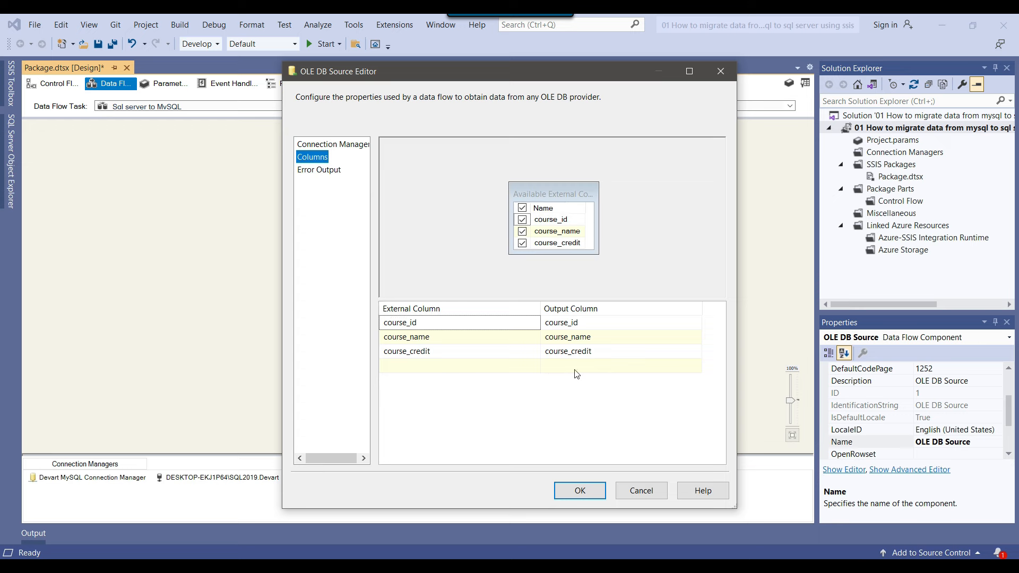
{"action": "left_click", "coordinate": [314, 145]}
{"action": "left_click", "coordinate": [410, 457]}
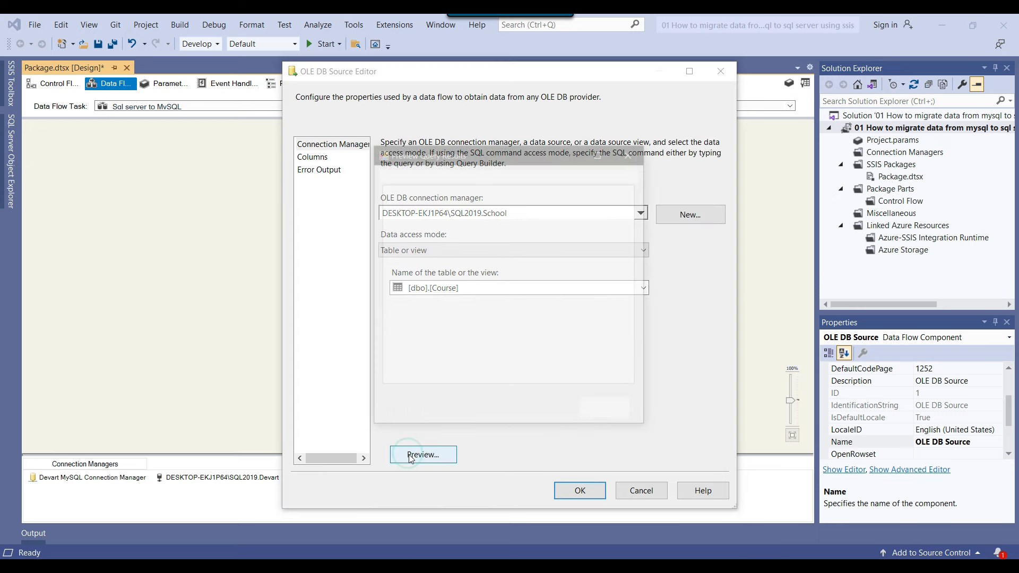
{"action": "left_click", "coordinate": [608, 412]}
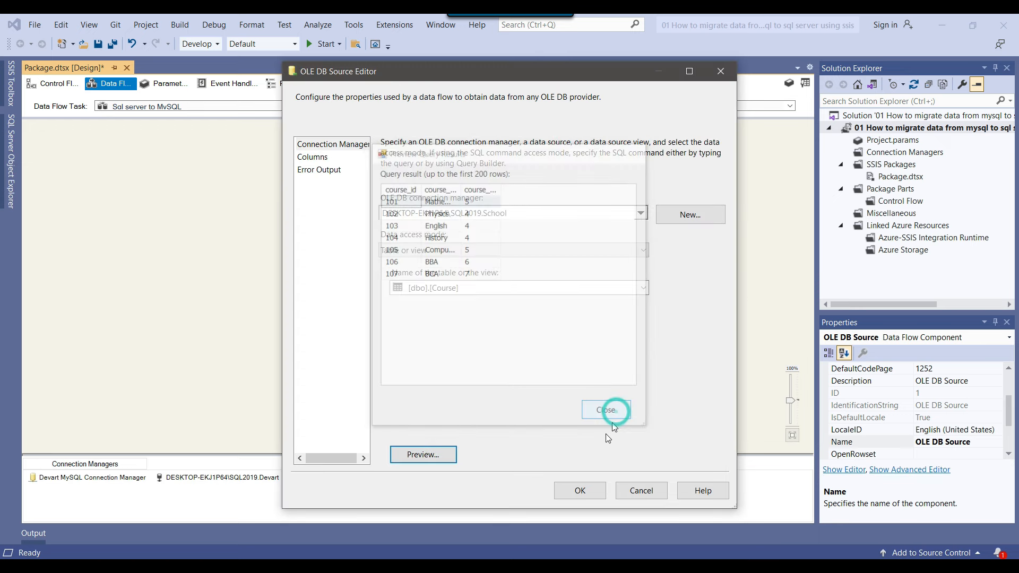
{"action": "left_click", "coordinate": [580, 491]}
Add a Devart MySQL Destination below the OLE DB Source and connect the source's regular output to it.
{"action": "left_click", "coordinate": [11, 83]}
{"action": "left_click", "coordinate": [97, 88]}
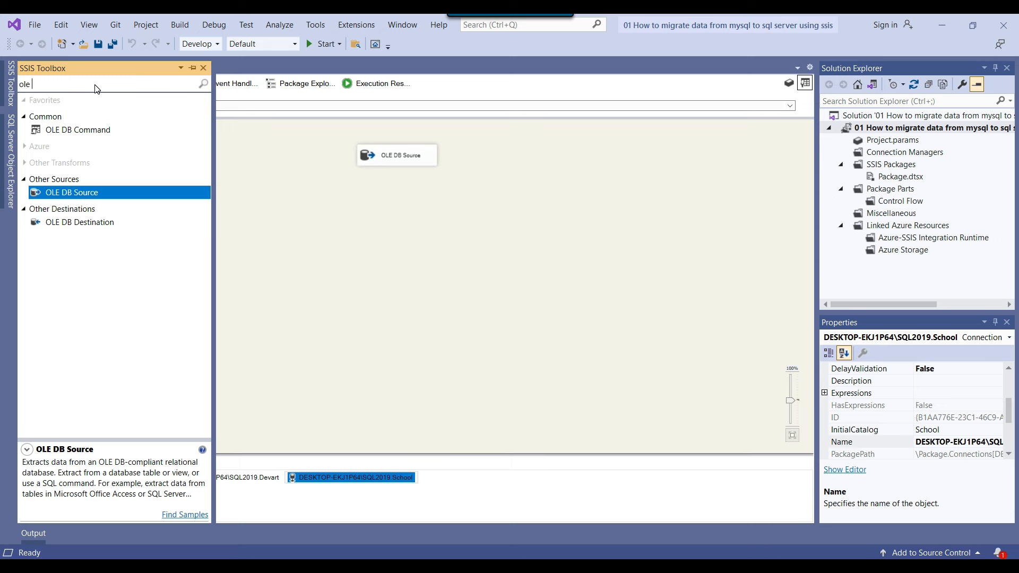
{"action": "double_click", "coordinate": [97, 88]}
{"action": "key", "text": "BackSpace"}
{"action": "type", "text": "mysql"}
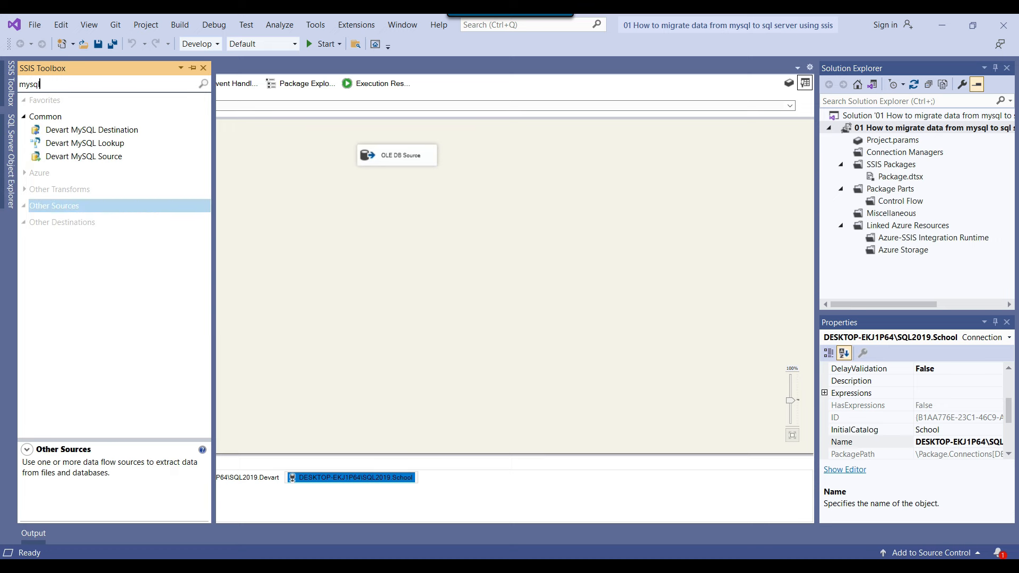
{"action": "left_click", "coordinate": [104, 130]}
{"action": "left_click_drag", "start_coordinate": [101, 139], "coordinate": [350, 254]}
{"action": "left_click", "coordinate": [389, 159]}
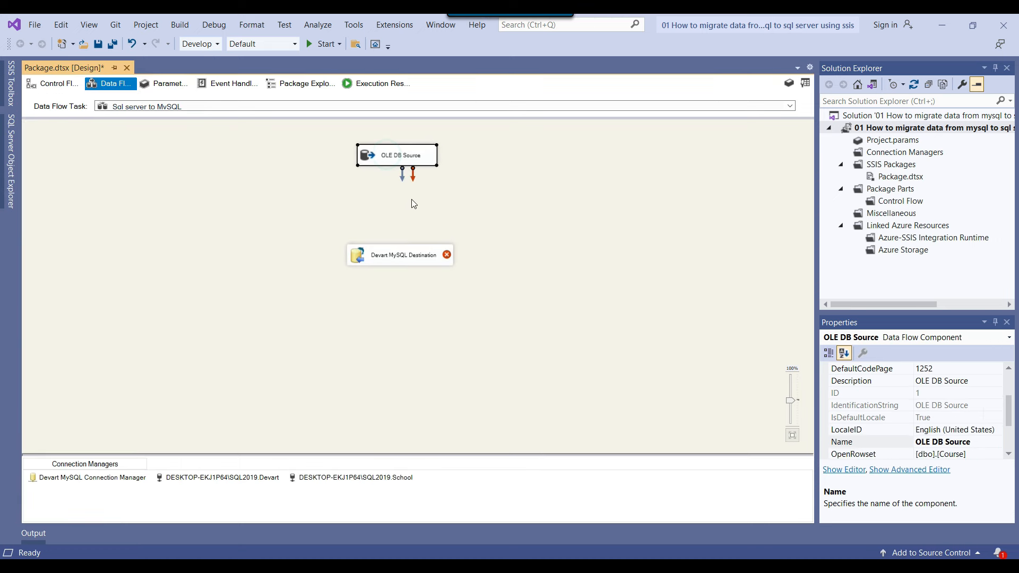
{"action": "left_click_drag", "start_coordinate": [402, 174], "coordinate": [386, 253]}
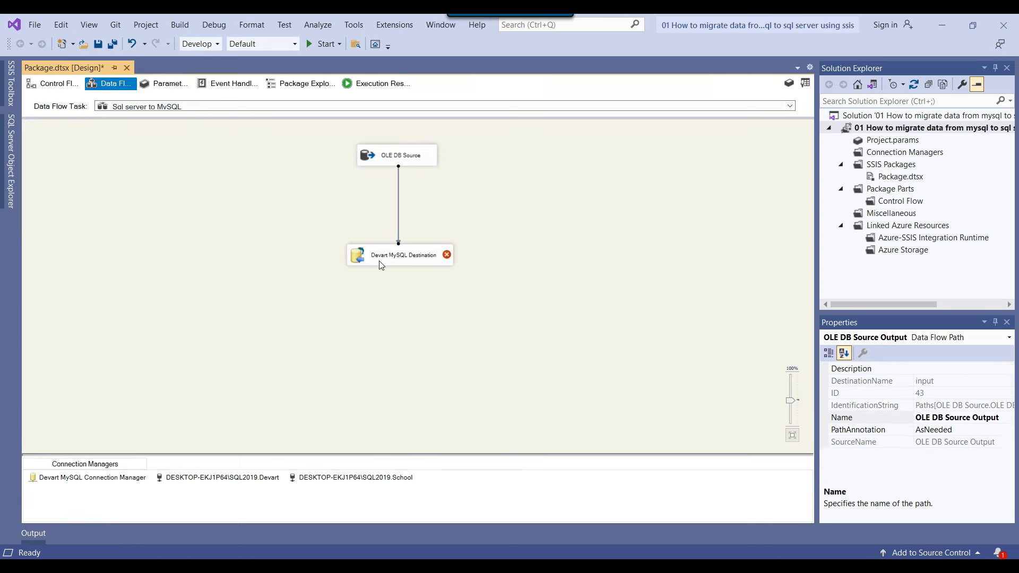
Open the Devart MySQL Destination's advanced settings and assign it the Devart MySQL Connection Manager.
{"action": "right_click", "coordinate": [375, 257]}
{"action": "left_click", "coordinate": [403, 262]}
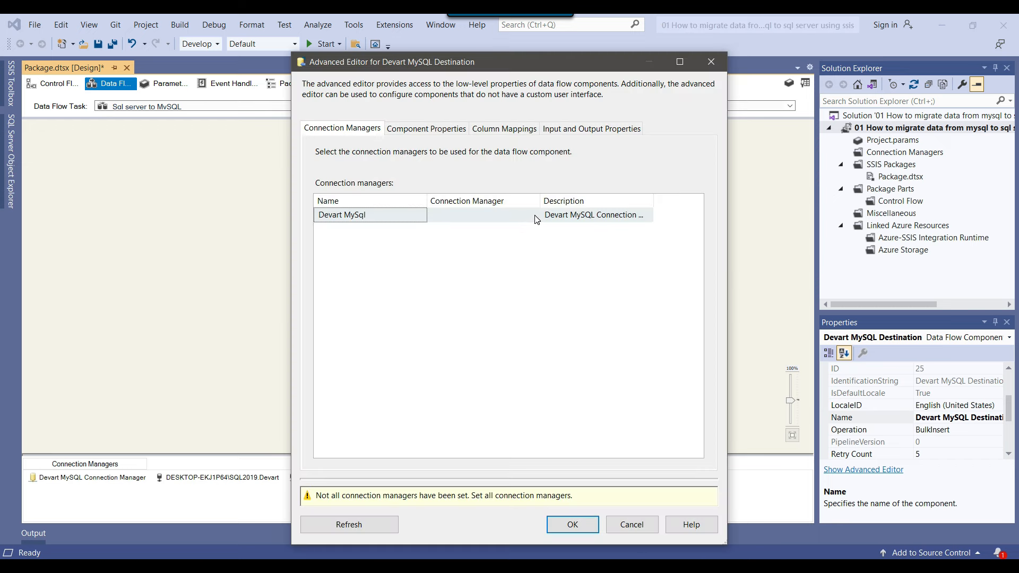
{"action": "left_click", "coordinate": [536, 217]}
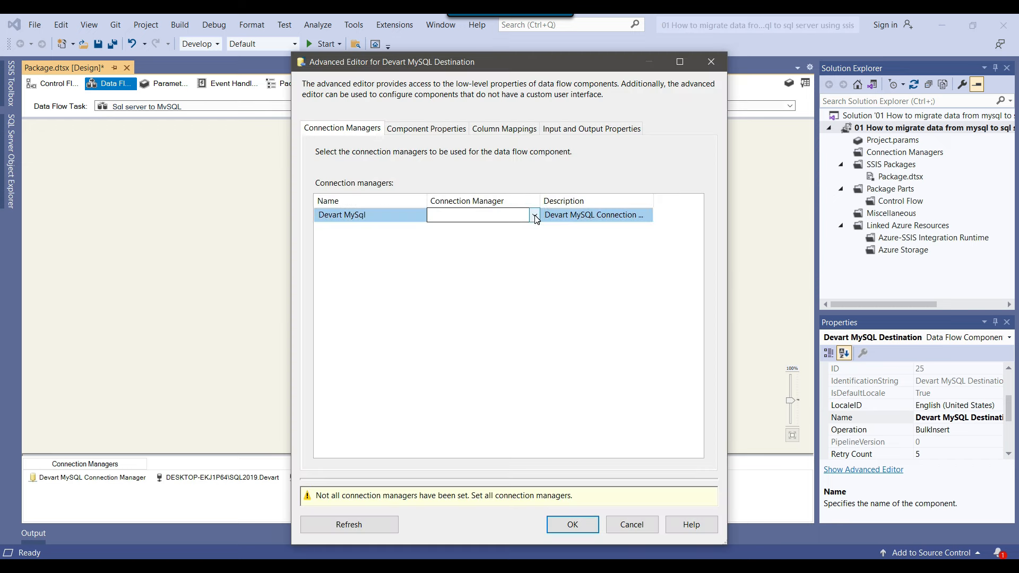
{"action": "left_click", "coordinate": [535, 216]}
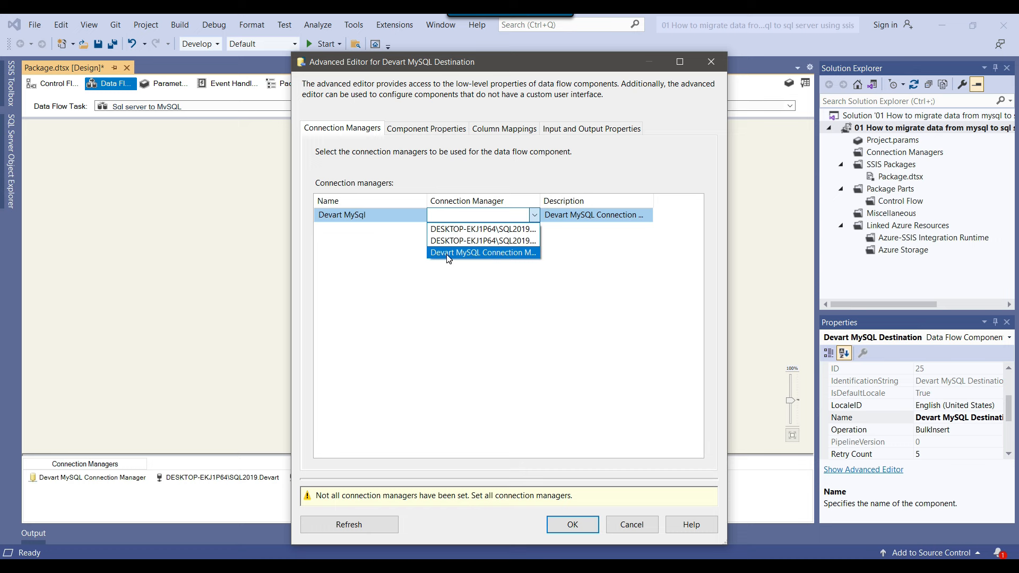
{"action": "left_click", "coordinate": [484, 253]}
{"action": "left_click_drag", "start_coordinate": [540, 200], "coordinate": [587, 203]}
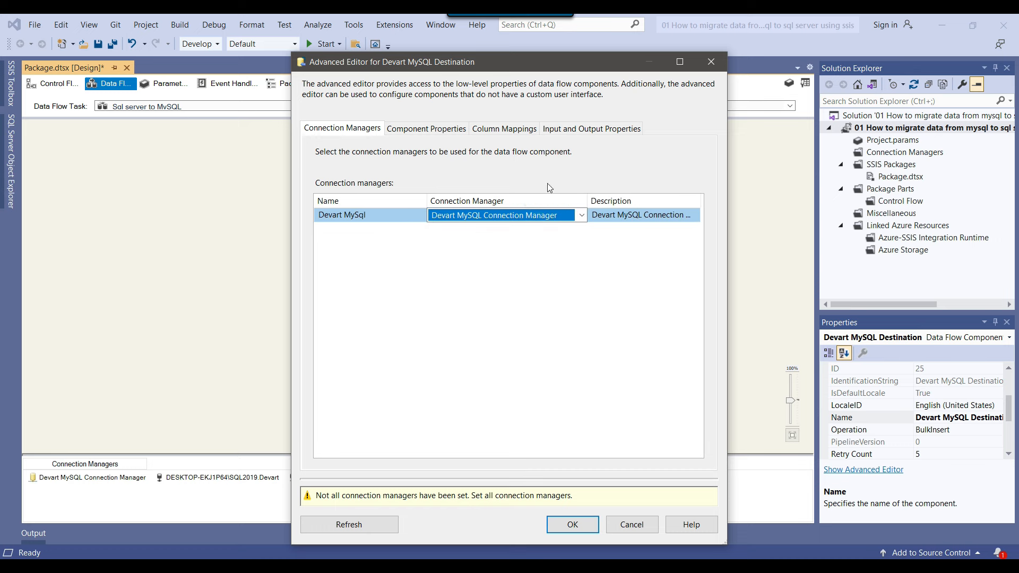
Set the destination's TableName to course, check the Operation property and column mappings, and accept the destination settings.
{"action": "left_click", "coordinate": [427, 129]}
{"action": "scroll", "coordinate": [564, 360], "scroll_direction": "down", "scroll_amount": 1}
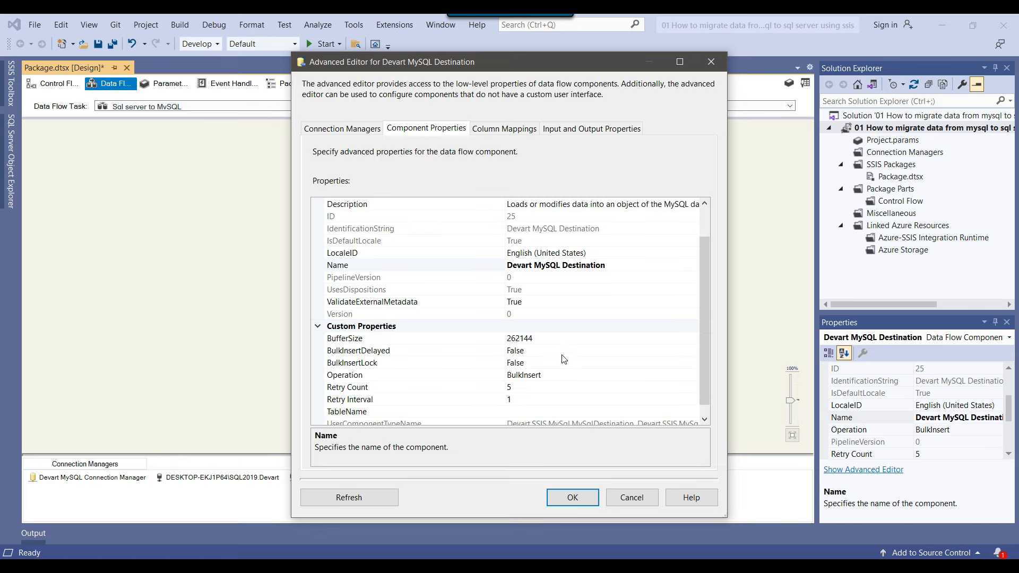
{"action": "left_click", "coordinate": [412, 413]}
{"action": "left_click", "coordinate": [693, 411]}
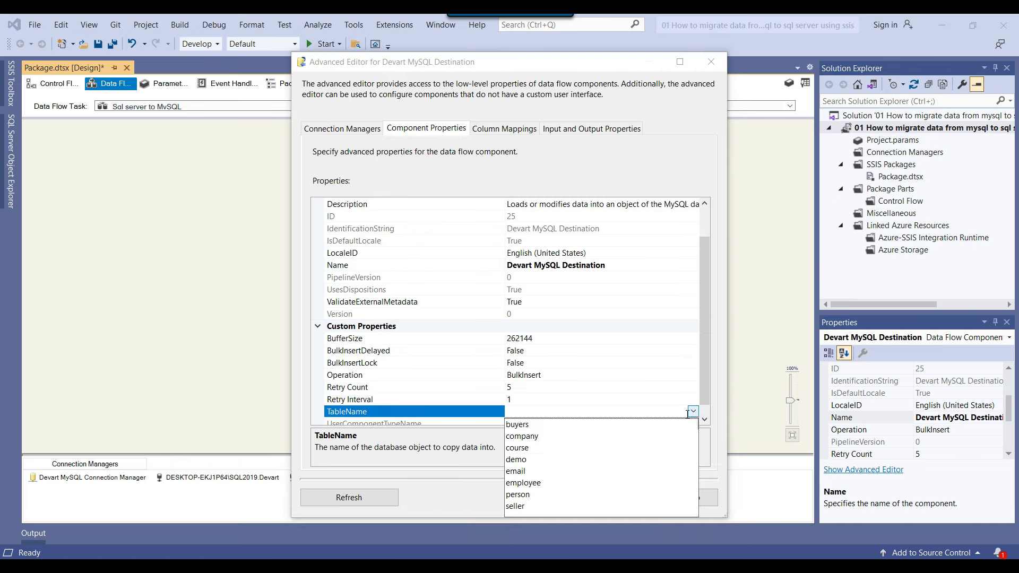
{"action": "left_click", "coordinate": [544, 448]}
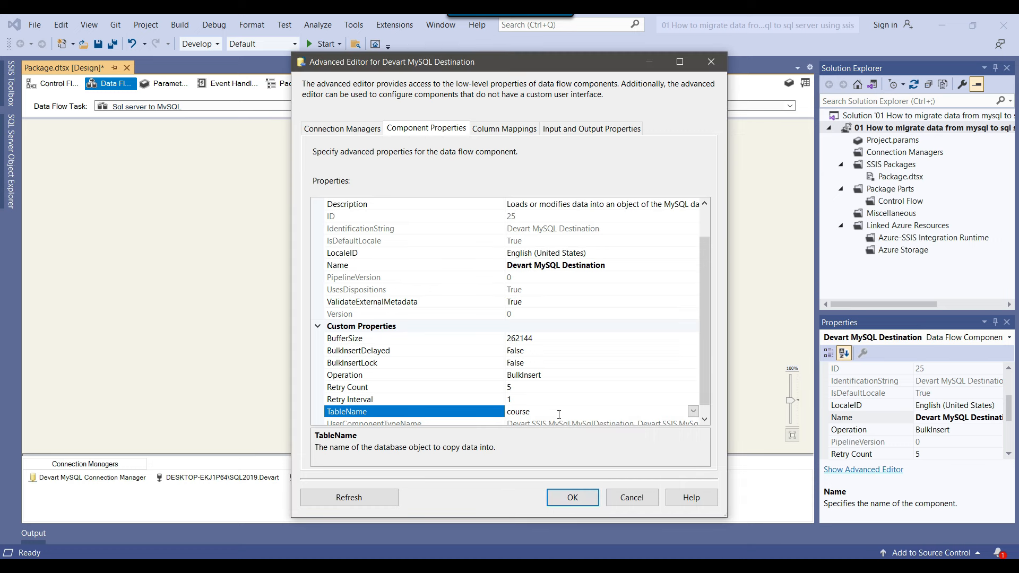
{"action": "left_click", "coordinate": [418, 375]}
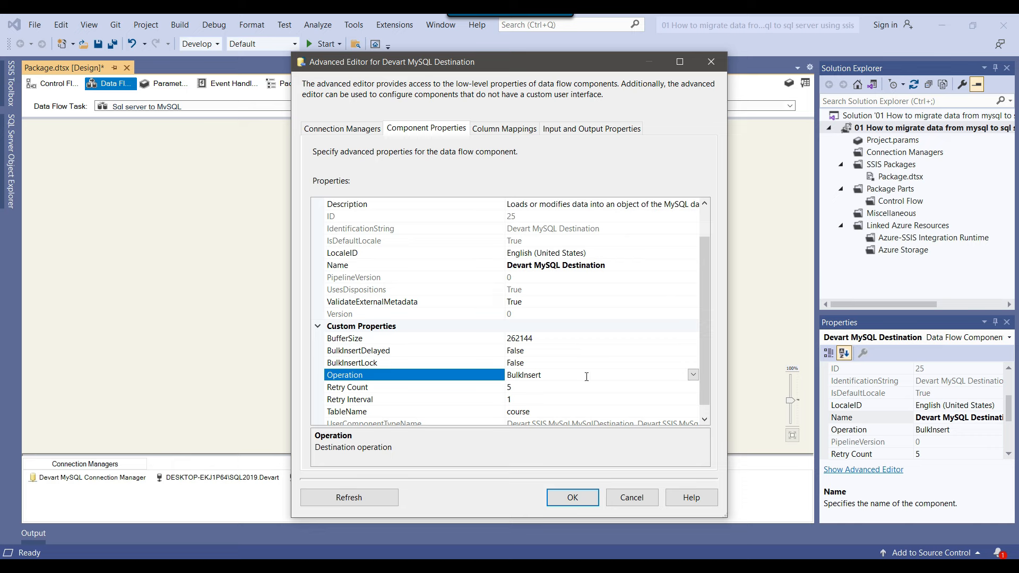
{"action": "left_click", "coordinate": [505, 130]}
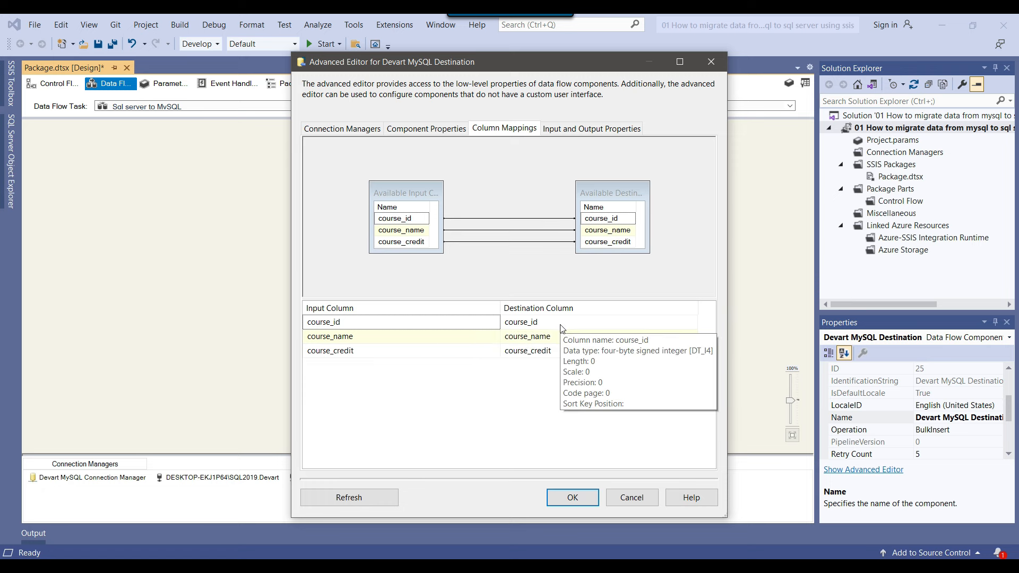
{"action": "left_click", "coordinate": [573, 498]}
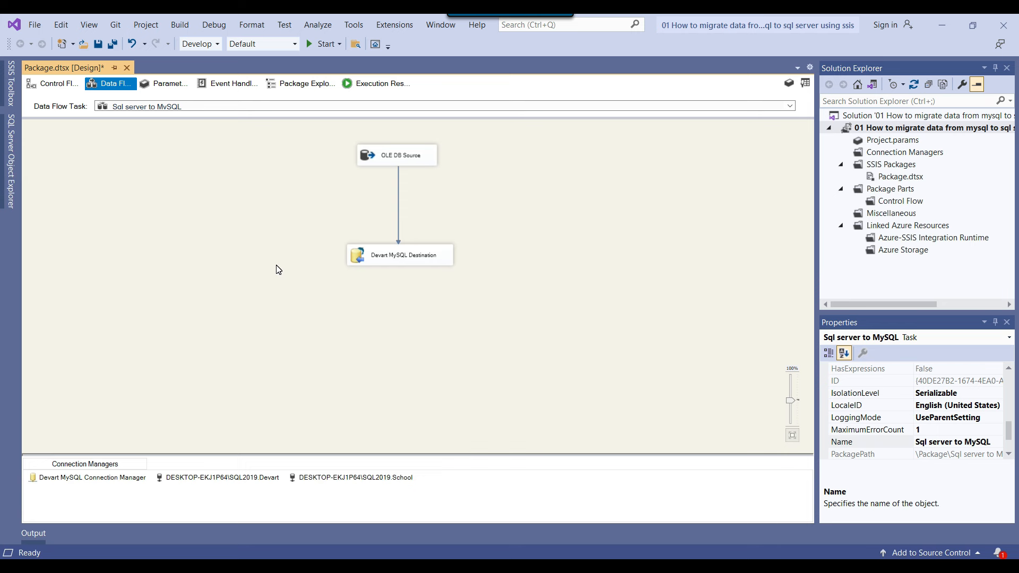
Execute the data flow task, stop debugging, and verify the load by rerunning the test.Course query in MySQL Workbench.
{"action": "right_click", "coordinate": [266, 201]}
{"action": "left_click", "coordinate": [315, 274]}
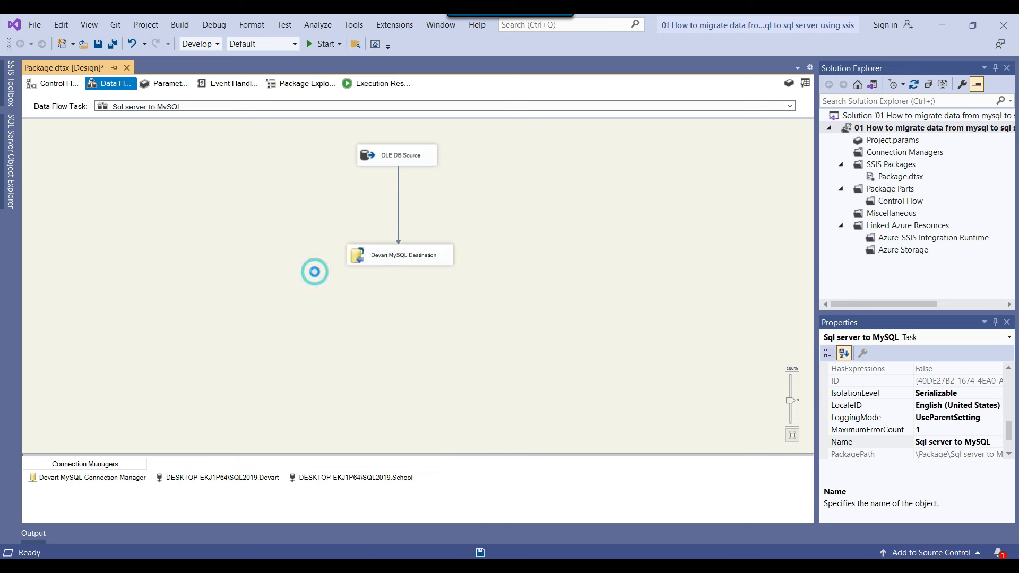
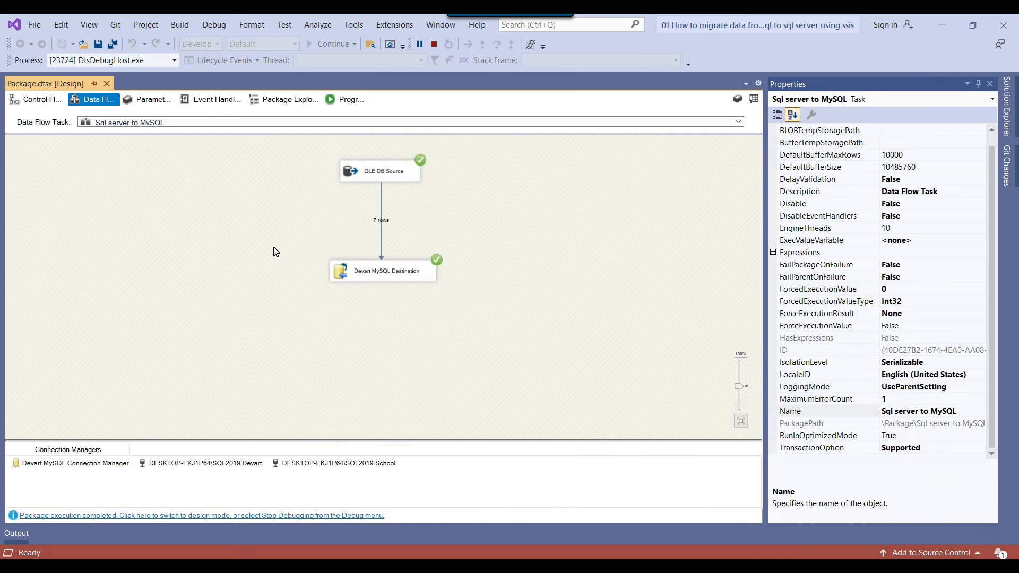
{"action": "left_click", "coordinate": [436, 45]}
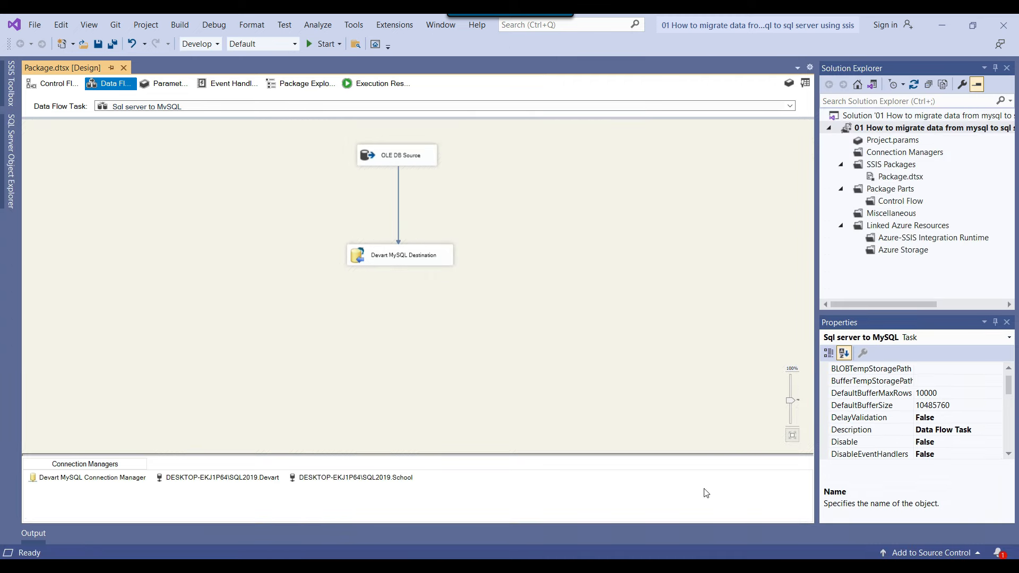
{"action": "left_click", "coordinate": [670, 566]}
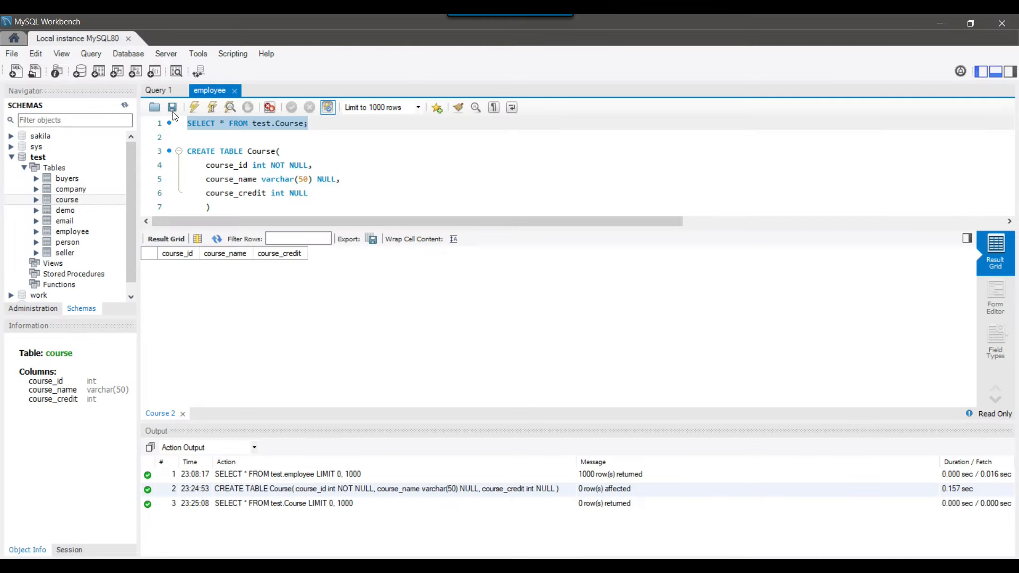
{"action": "left_click", "coordinate": [195, 107]}
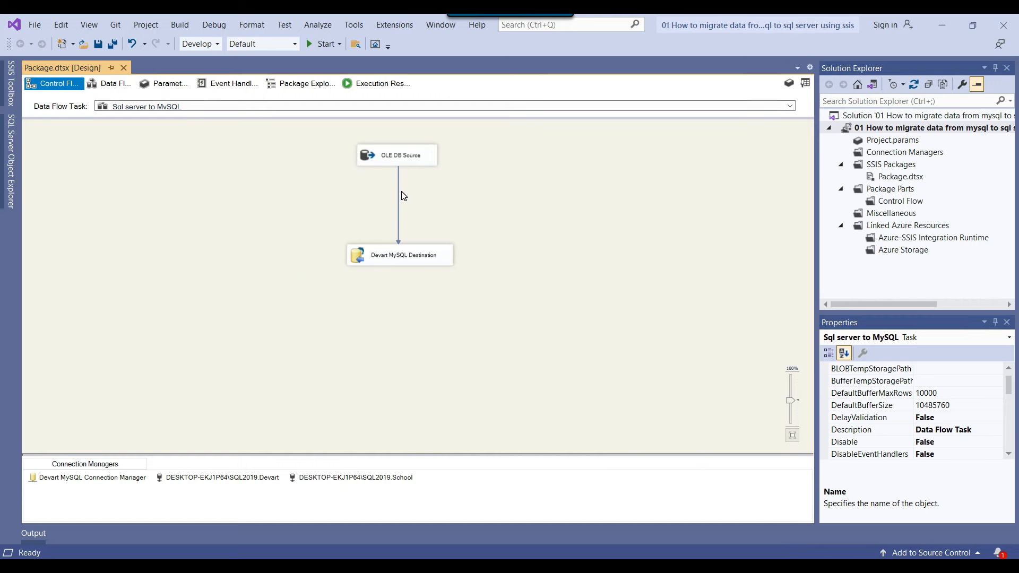
Return to the package's control flow, disable the "Sql server to MySQL" task, and add a Data Flow Task beside it.
{"action": "right_click", "coordinate": [337, 132]}
{"action": "left_click", "coordinate": [382, 161]}
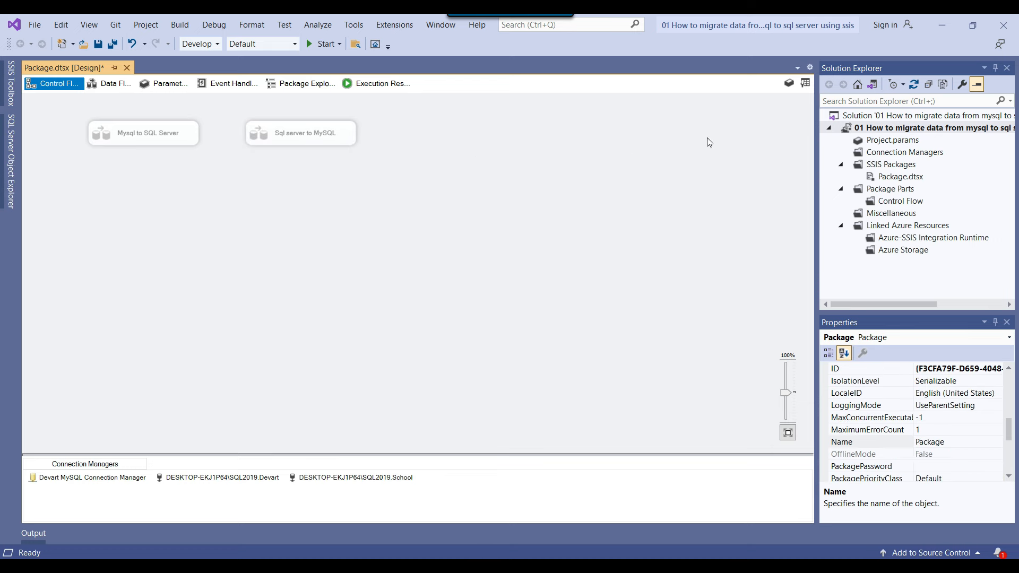
{"action": "left_click", "coordinate": [805, 83]}
{"action": "left_click_drag", "start_coordinate": [113, 114], "coordinate": [401, 123]}
{"action": "left_click", "coordinate": [432, 139]}
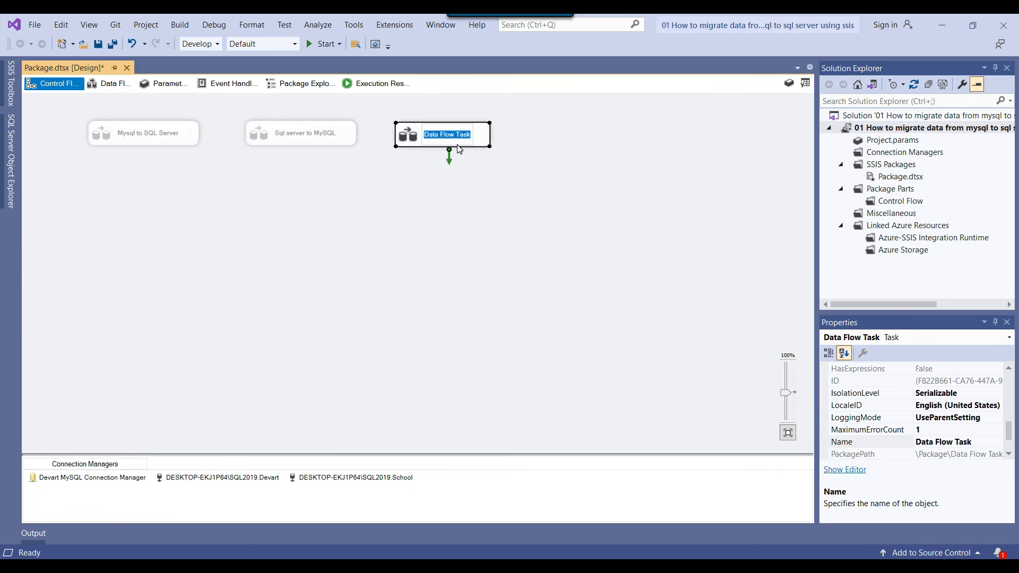
Rename the new Data Flow Task "CSV file to MySQL" and open its data flow.
{"action": "type", "text": "CSV"}
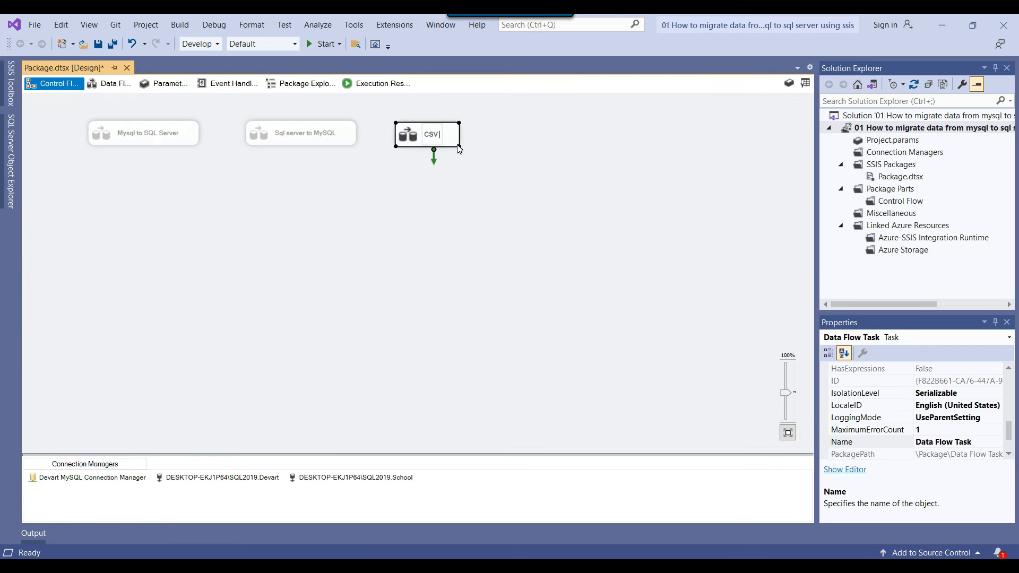
{"action": "type", "text": " file to MySQL"}
{"action": "left_click", "coordinate": [487, 186]}
{"action": "double_click", "coordinate": [424, 136]}
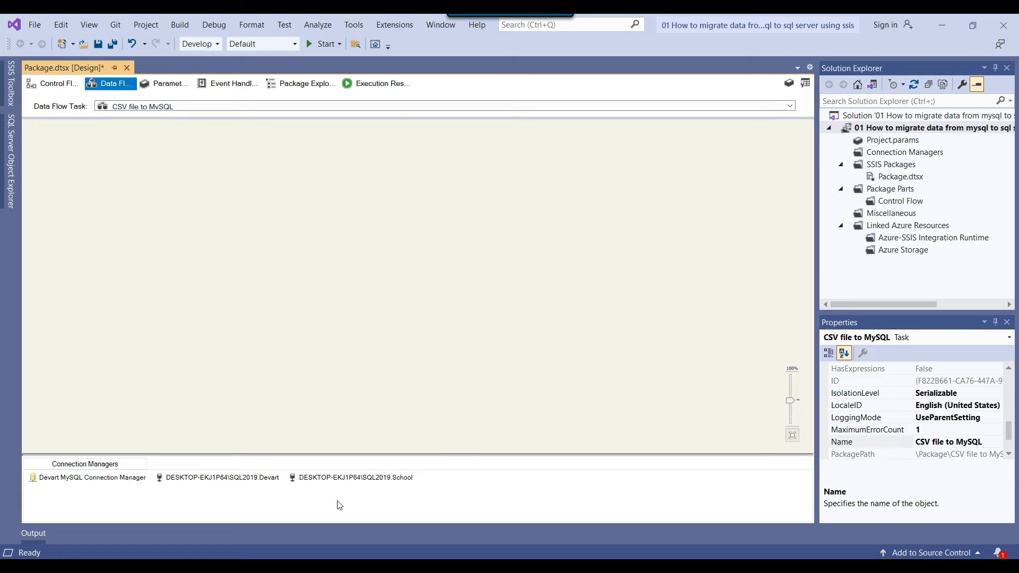
Switch to File Explorer, open D:\Files\CustData.csv in TextPad, and examine its column headers and its first and last rows.
{"action": "key", "text": "alt+Tab"}
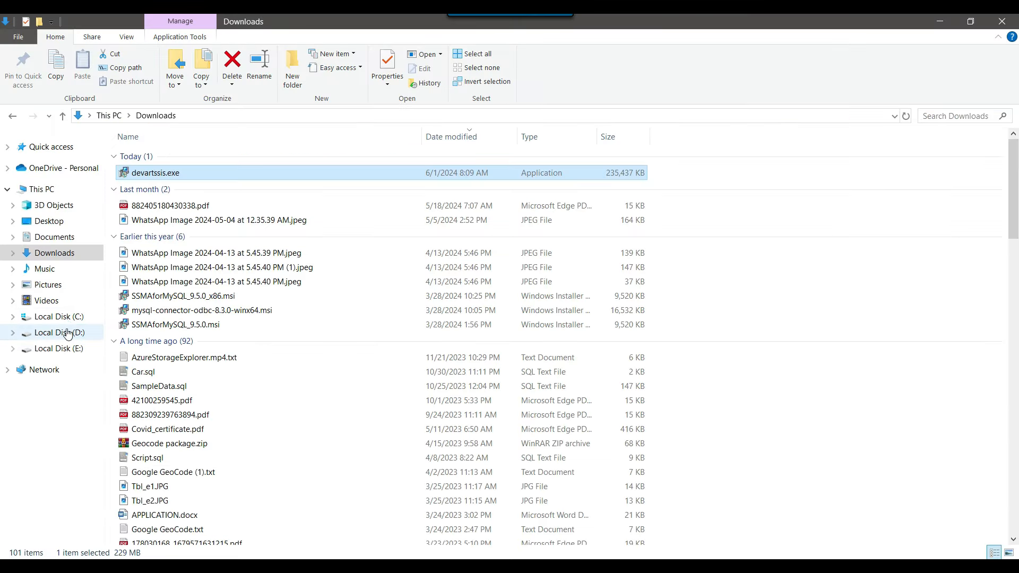
{"action": "left_click", "coordinate": [65, 333]}
{"action": "left_click", "coordinate": [145, 228]}
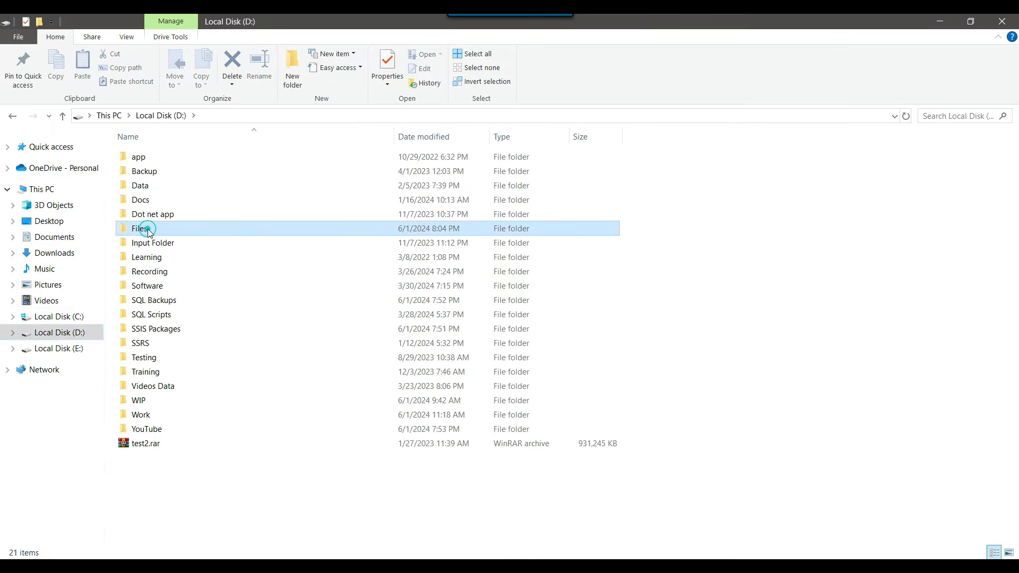
{"action": "double_click", "coordinate": [147, 228]}
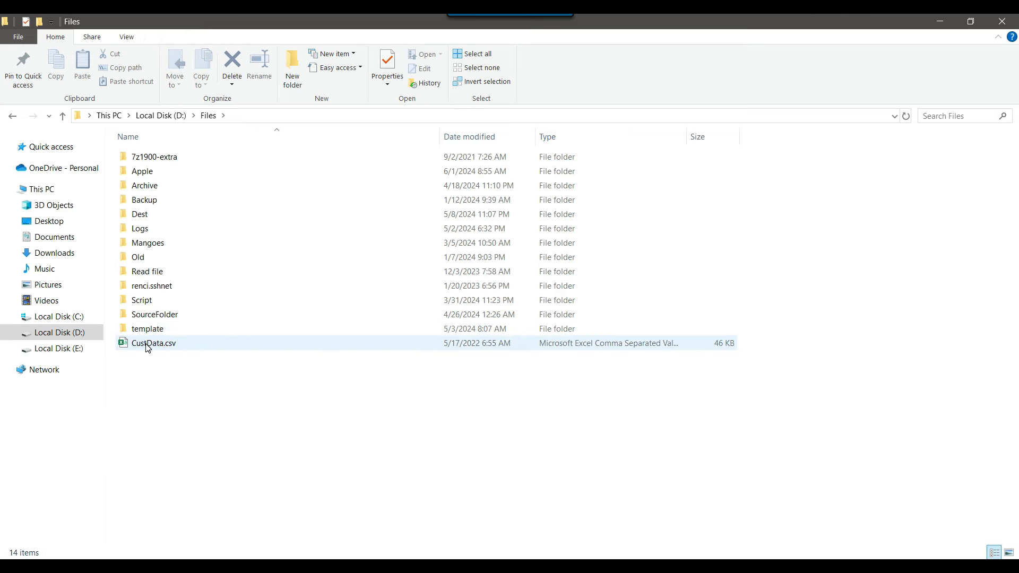
{"action": "left_click", "coordinate": [146, 343]}
{"action": "right_click", "coordinate": [146, 343]}
{"action": "left_click", "coordinate": [192, 352]}
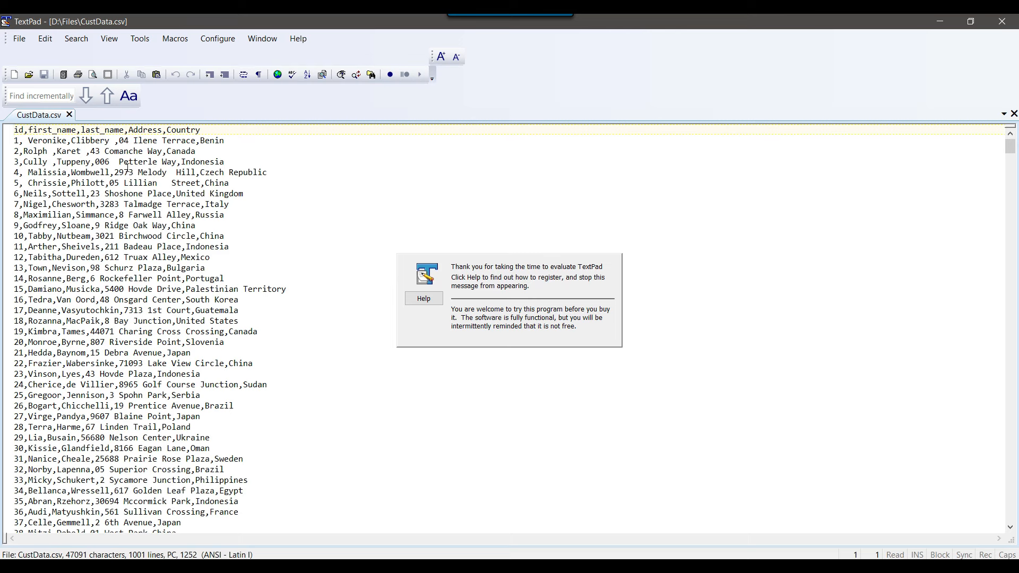
{"action": "key", "text": "ctrl+End"}
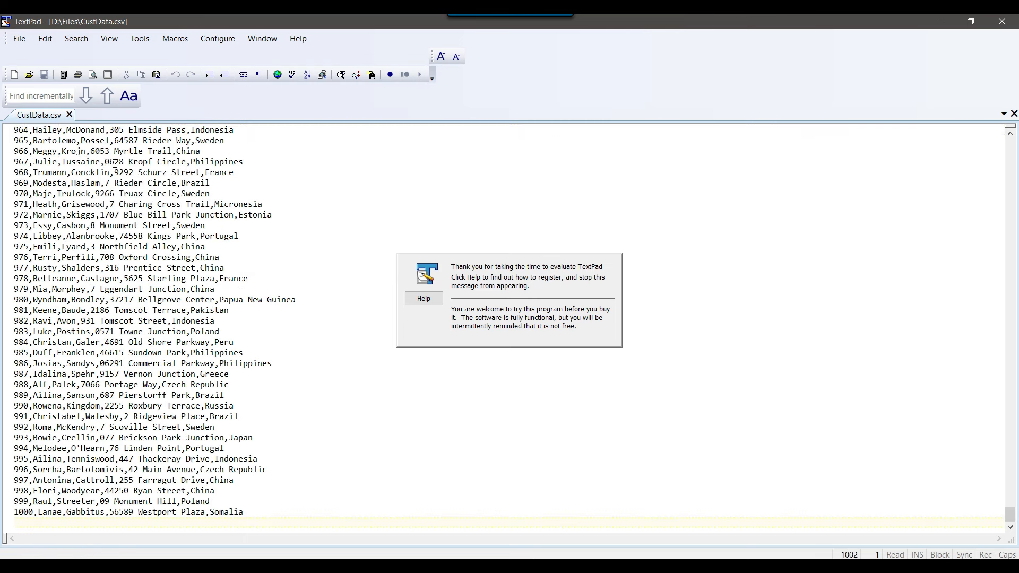
{"action": "key", "text": "ctrl+Home"}
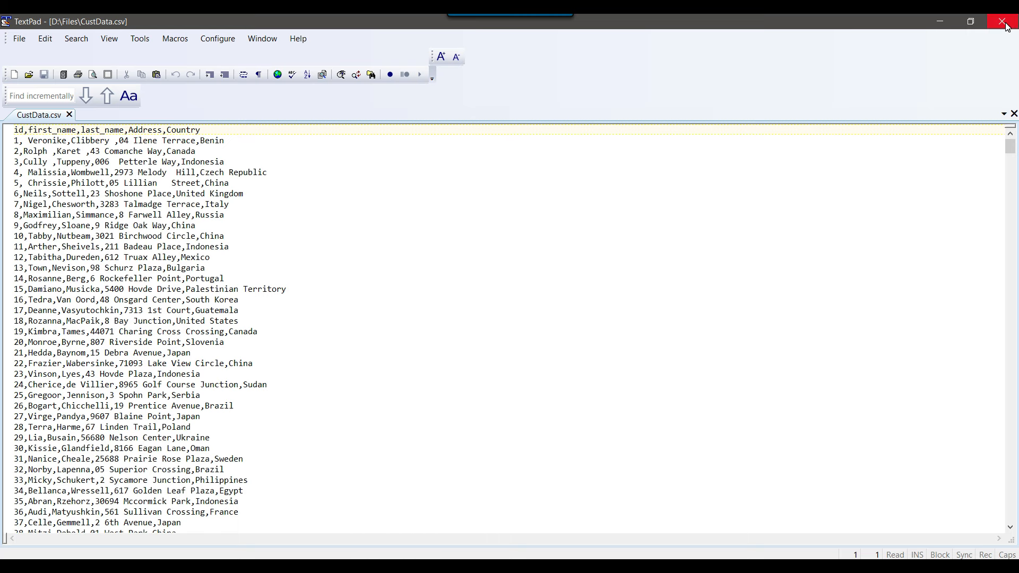
{"action": "left_click", "coordinate": [940, 20]}
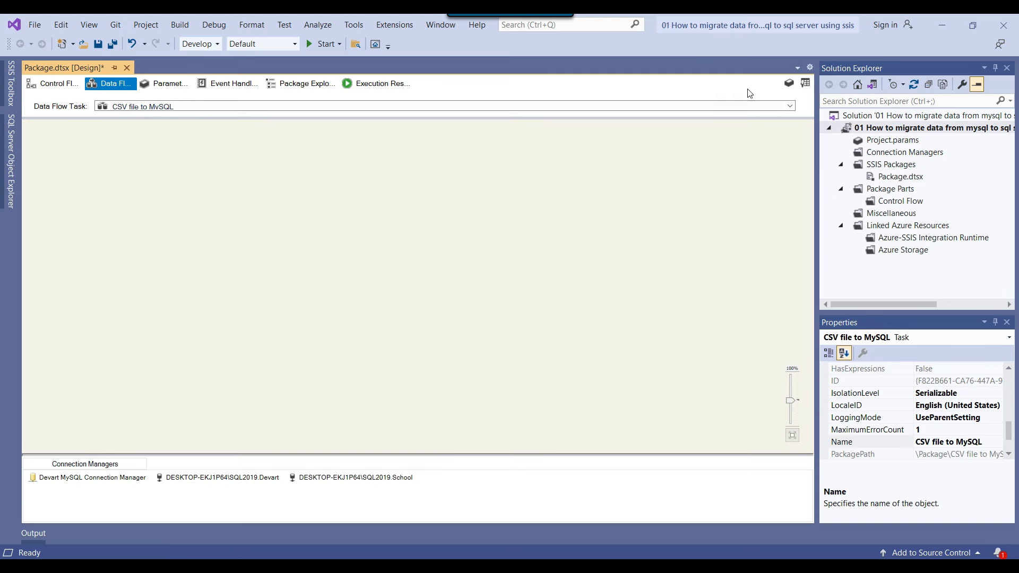
Find the Flat File Source component and add it to the "CSV file to MySQL" data flow.
{"action": "left_click", "coordinate": [806, 84]}
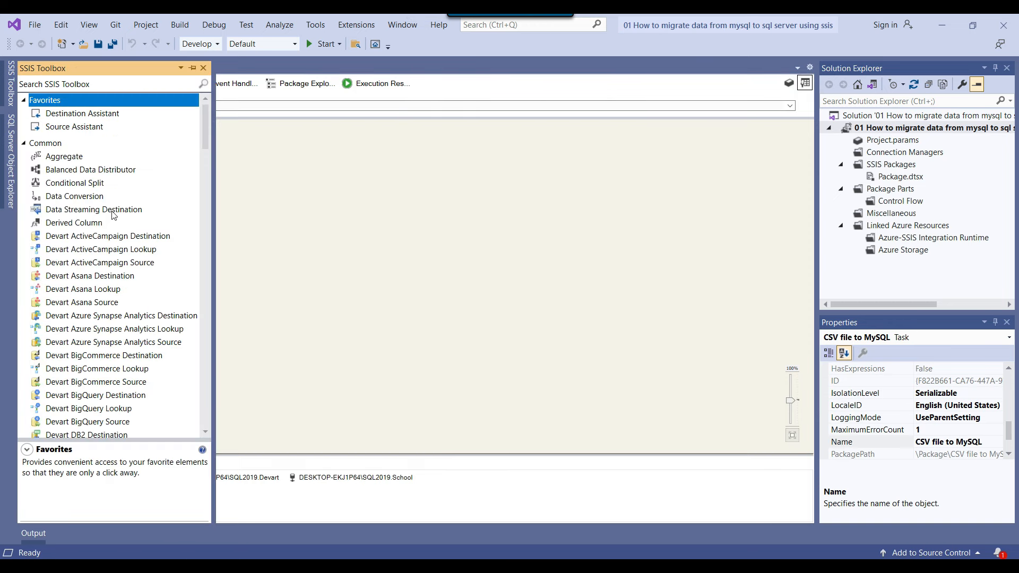
{"action": "left_click", "coordinate": [104, 84]}
{"action": "type", "text": "flat"}
{"action": "left_click_drag", "start_coordinate": [95, 186], "coordinate": [343, 163]}
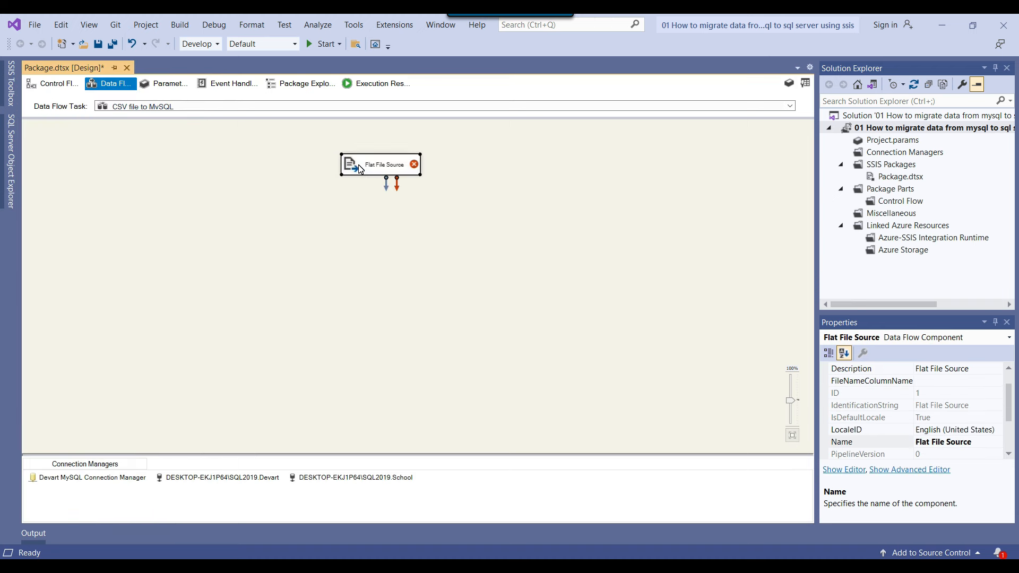
Open the Flat File Source for editing and create a new flat file connection manager named "flat file".
{"action": "right_click", "coordinate": [359, 168]}
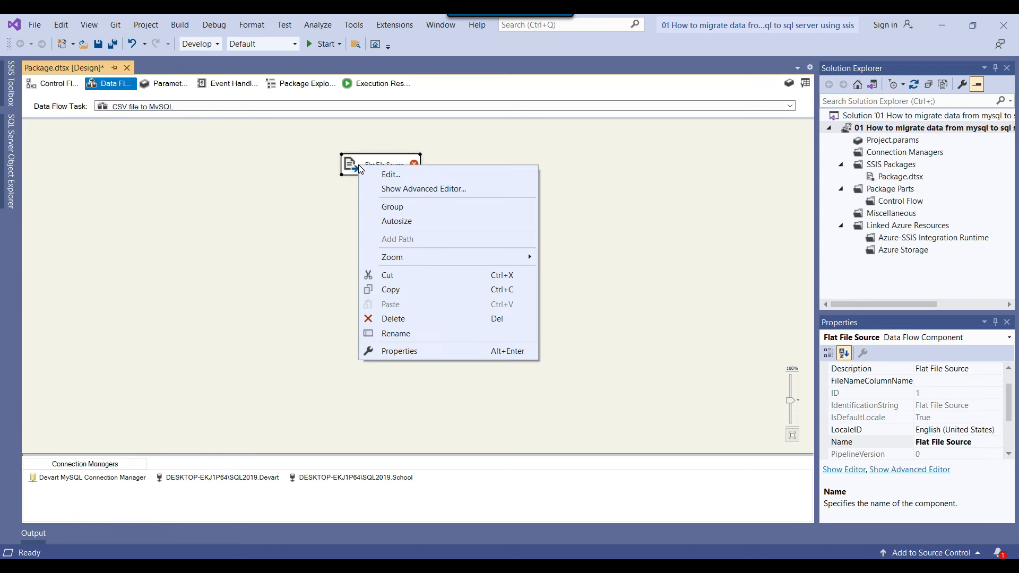
{"action": "left_click", "coordinate": [412, 178]}
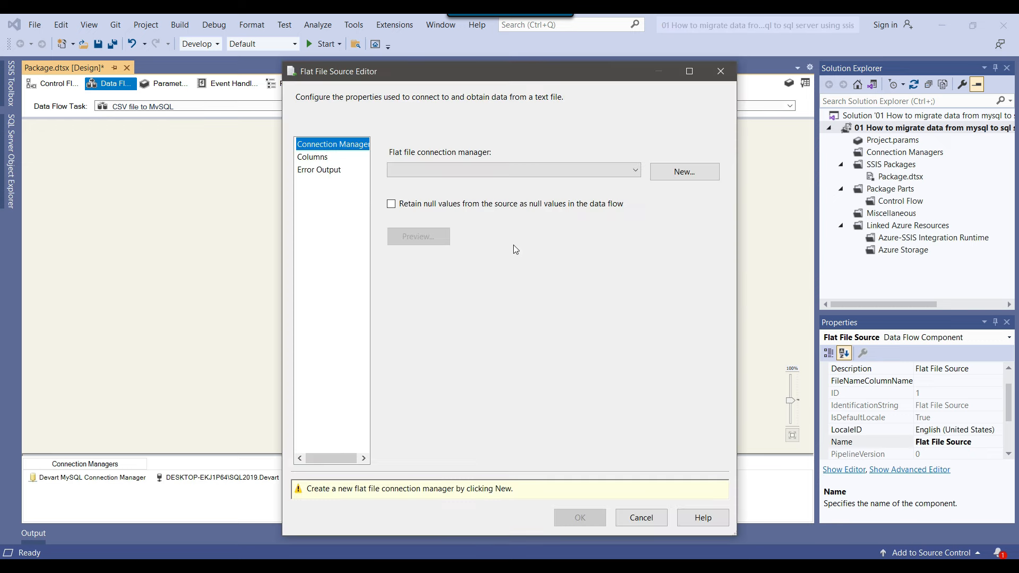
{"action": "left_click", "coordinate": [678, 171]}
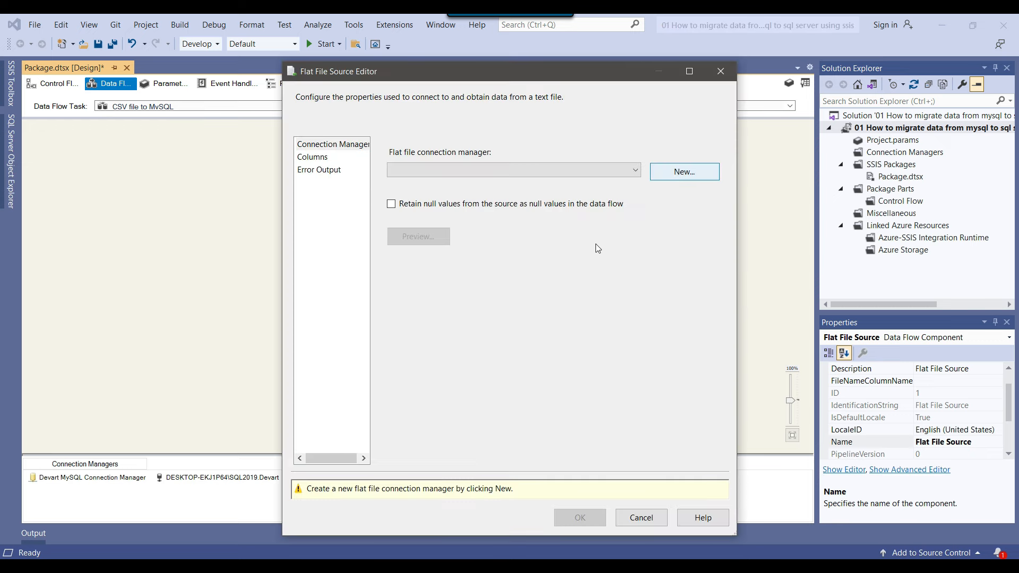
{"action": "type", "text": "flat f"}
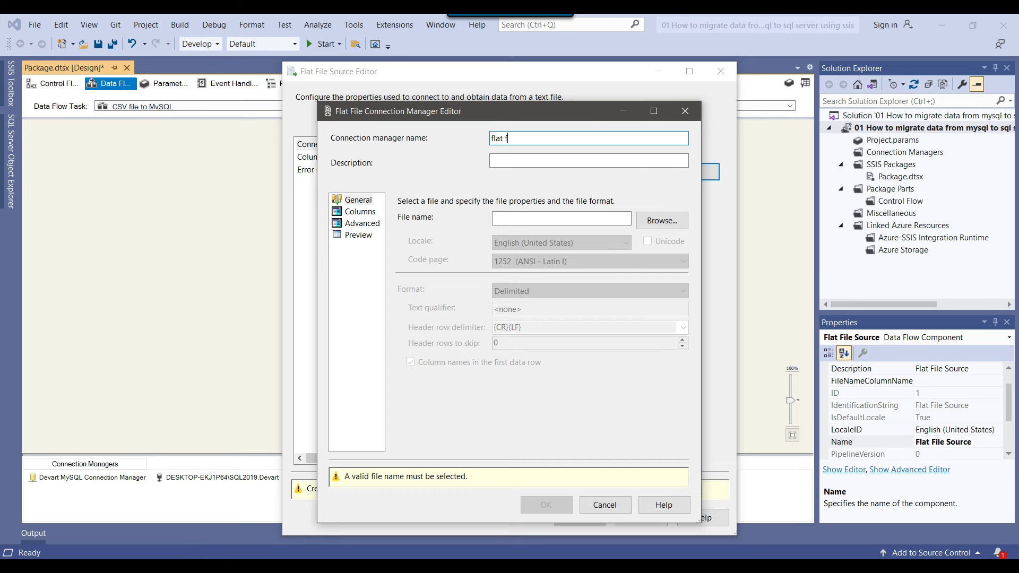
Set the connection manager's source file to D:\Files\CustData.csv, showing CSV files in the file selection.
{"action": "left_click", "coordinate": [672, 225]}
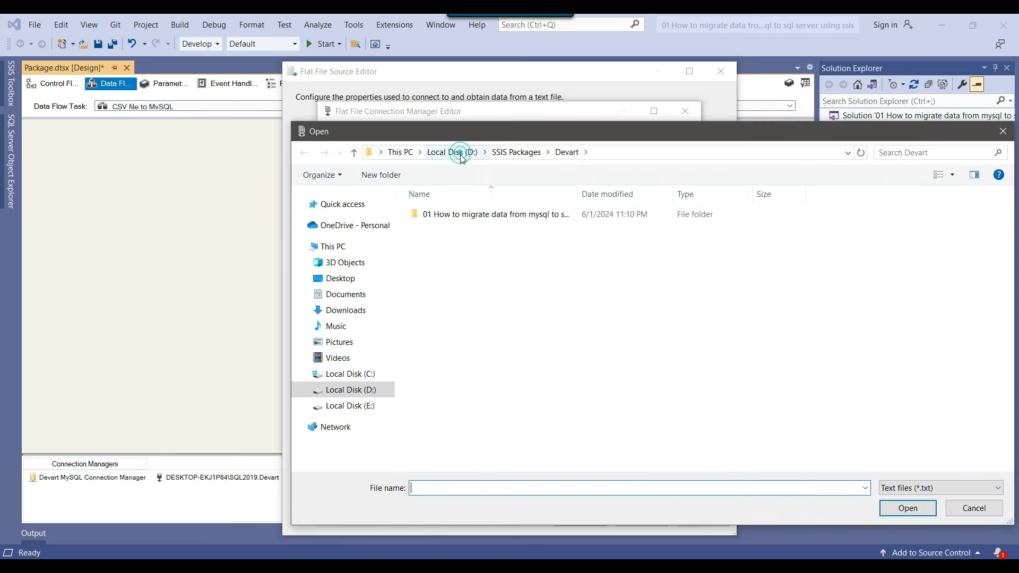
{"action": "left_click", "coordinate": [461, 152]}
{"action": "double_click", "coordinate": [433, 286]}
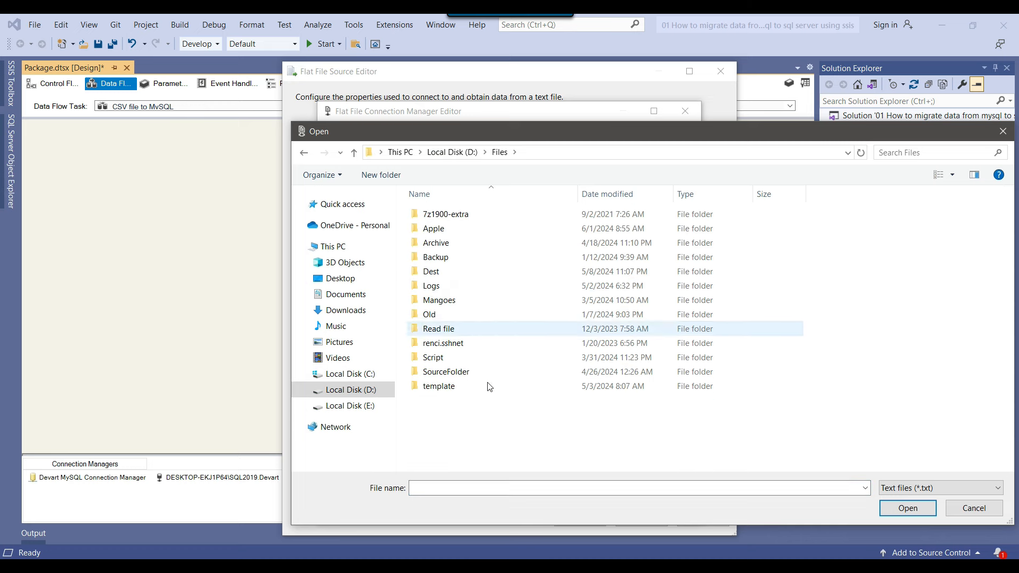
{"action": "left_click", "coordinate": [922, 488]}
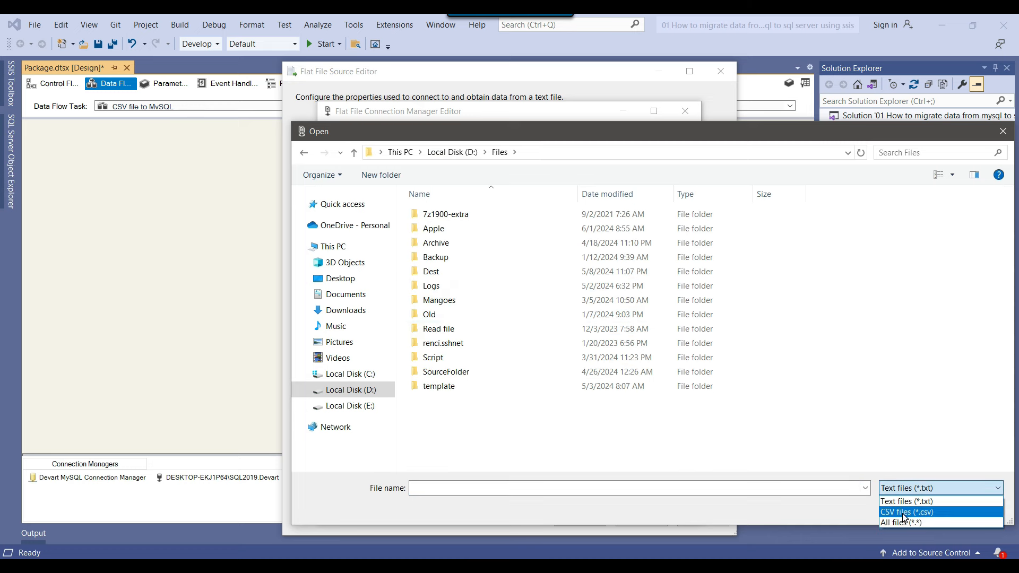
{"action": "left_click", "coordinate": [905, 513]}
{"action": "left_click", "coordinate": [445, 401]}
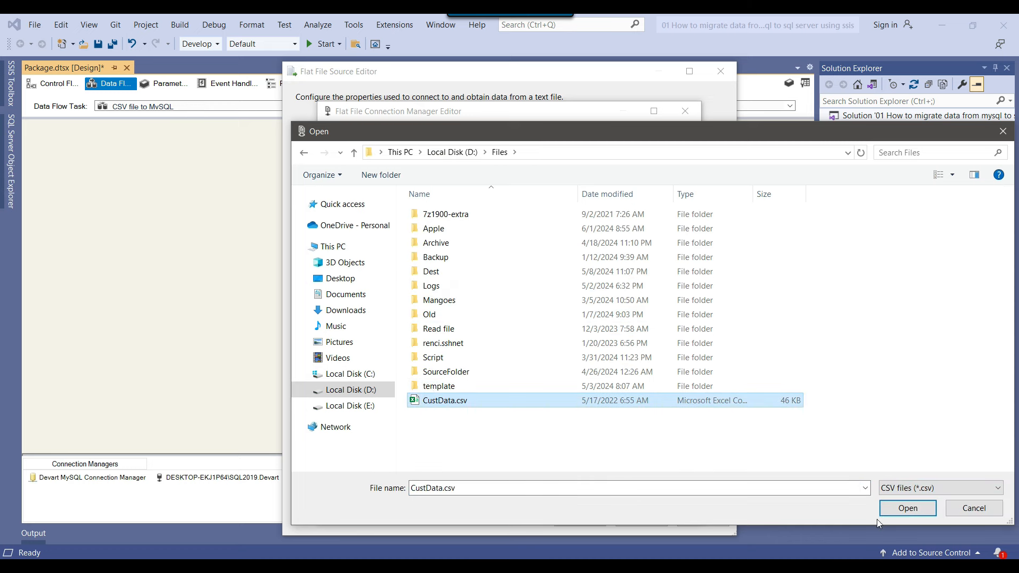
{"action": "left_click", "coordinate": [906, 509]}
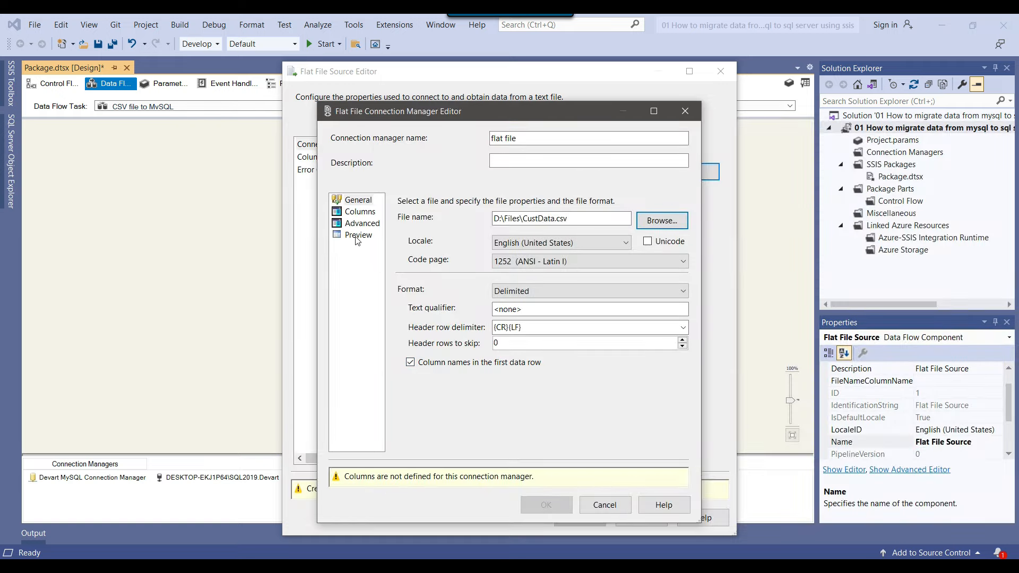
Preview the file's rows in the connection manager, then accept it and the Flat File Source settings.
{"action": "left_click", "coordinate": [358, 236]}
{"action": "left_click_drag", "start_coordinate": [697, 488], "coordinate": [917, 553]}
{"action": "left_click", "coordinate": [765, 536]}
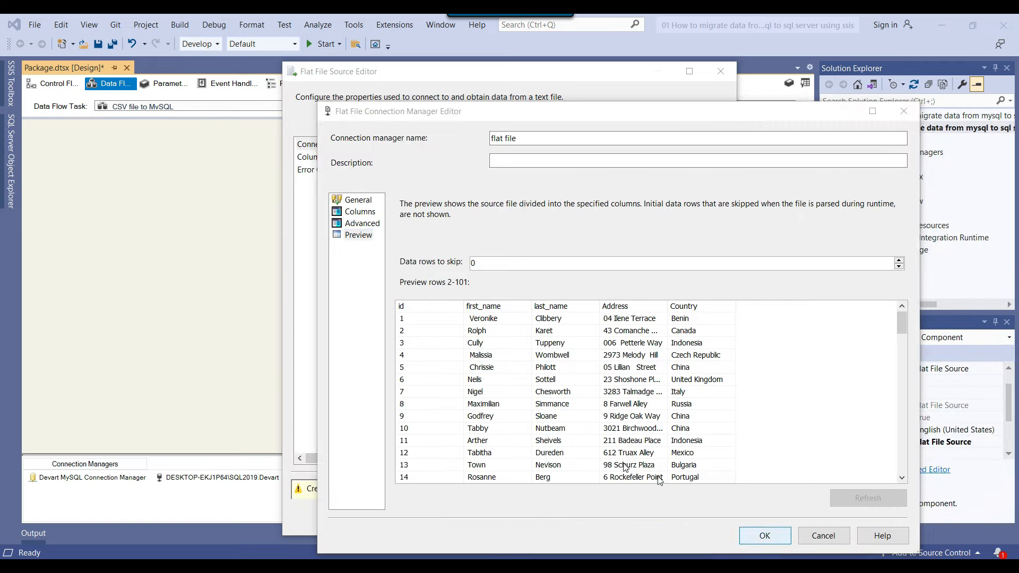
{"action": "left_click", "coordinate": [584, 489]}
{"action": "left_click", "coordinate": [542, 335]}
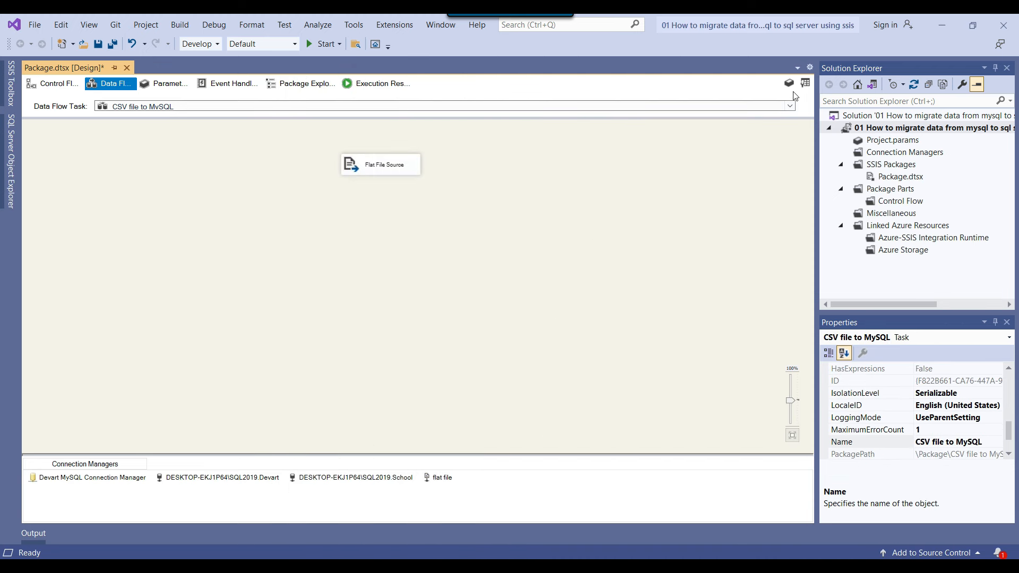
Find the Devart MySQL Destination, add it below the Flat File Source, and connect the source's data output to it.
{"action": "left_click", "coordinate": [805, 83]}
{"action": "left_click", "coordinate": [51, 85]}
{"action": "double_click", "coordinate": [52, 89]}
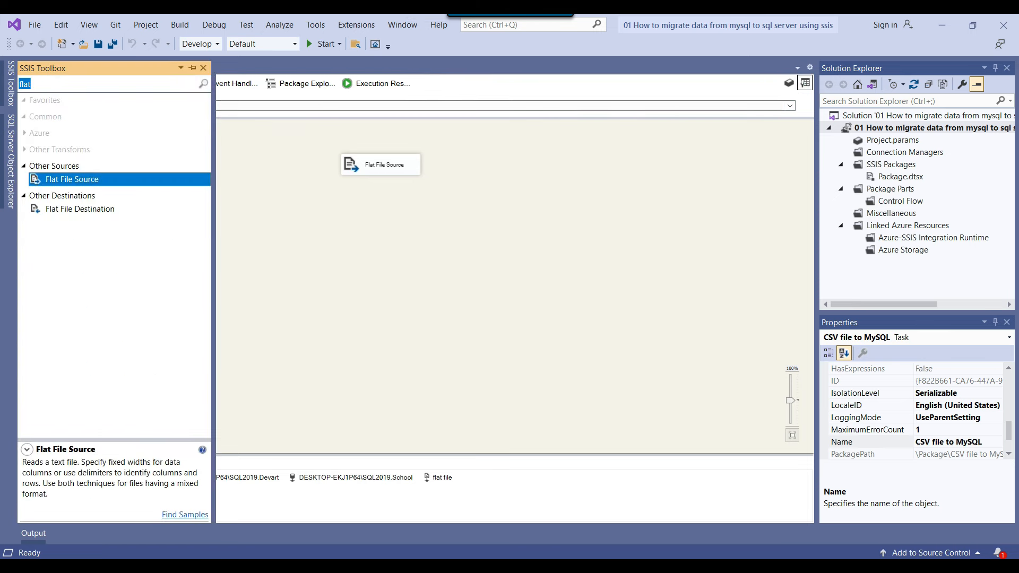
{"action": "type", "text": "mysql"}
{"action": "left_click_drag", "start_coordinate": [101, 130], "coordinate": [339, 256]}
{"action": "left_click", "coordinate": [367, 170]}
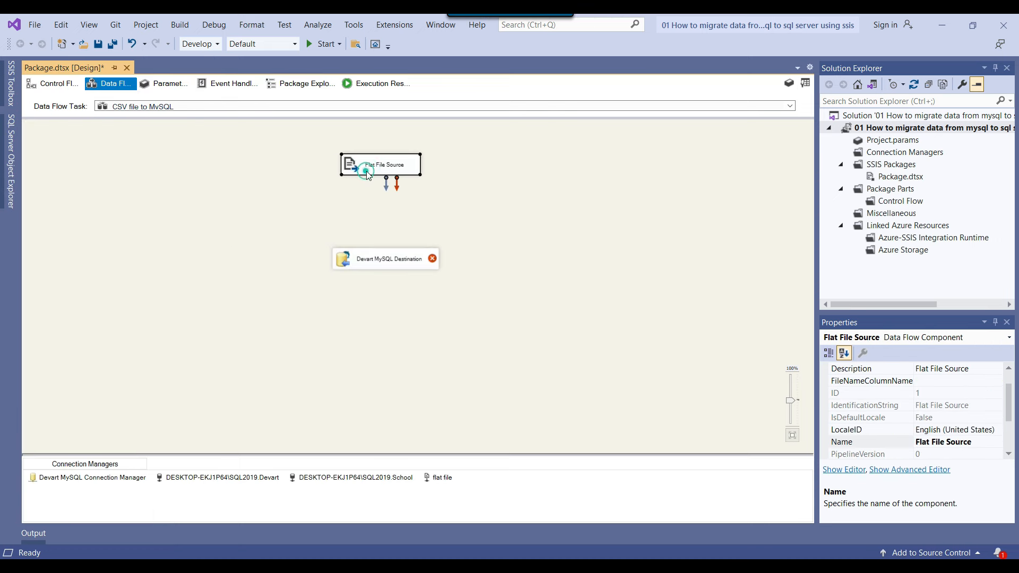
{"action": "left_click_drag", "start_coordinate": [387, 190], "coordinate": [365, 262]}
{"action": "left_click", "coordinate": [502, 331]}
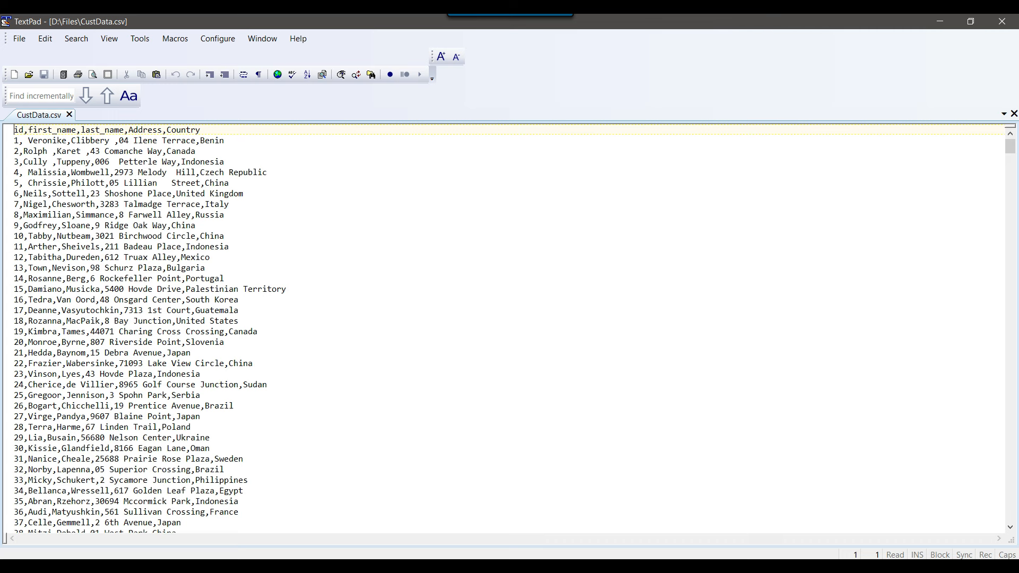
In Notepad, write and copy a create table statement for CustData with Id int, first_name and last_name varchar(50), Address and Country varchar(100).
{"action": "left_click", "coordinate": [561, 565]}
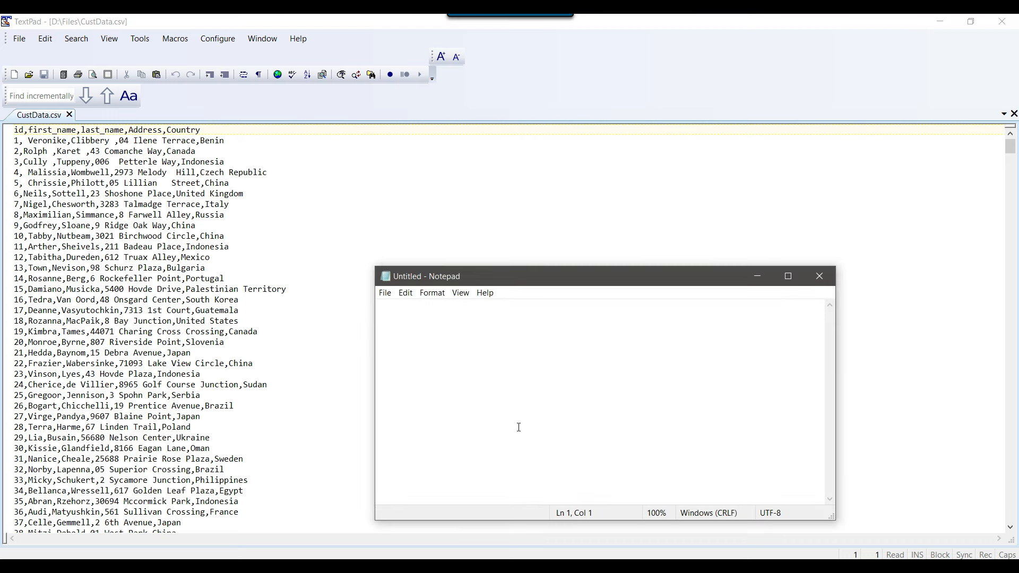
{"action": "type", "text": "create table "}
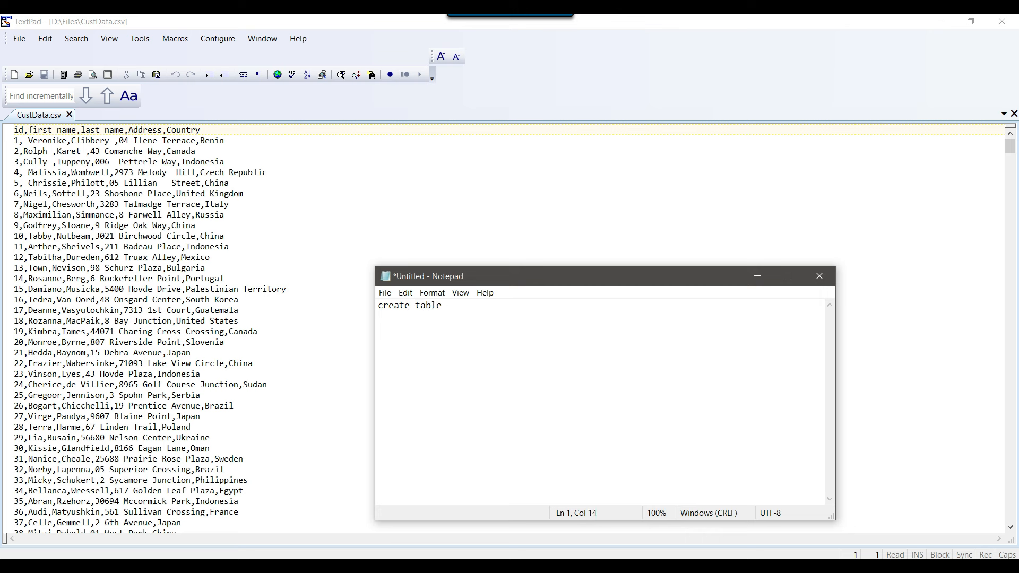
{"action": "type", "text": "CustData(Id int, first_name"}
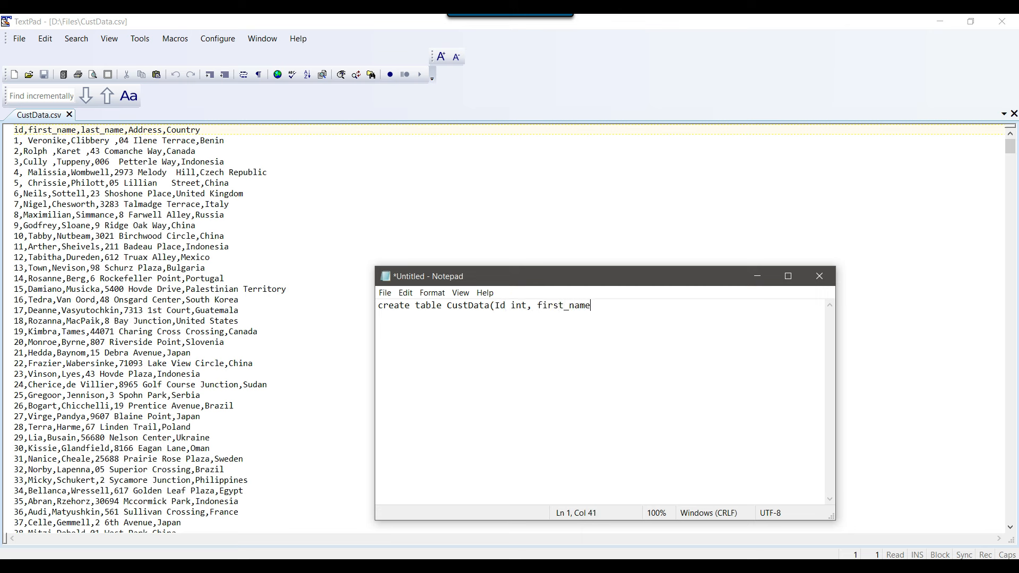
{"action": "type", "text": " varchar(50), last_name"}
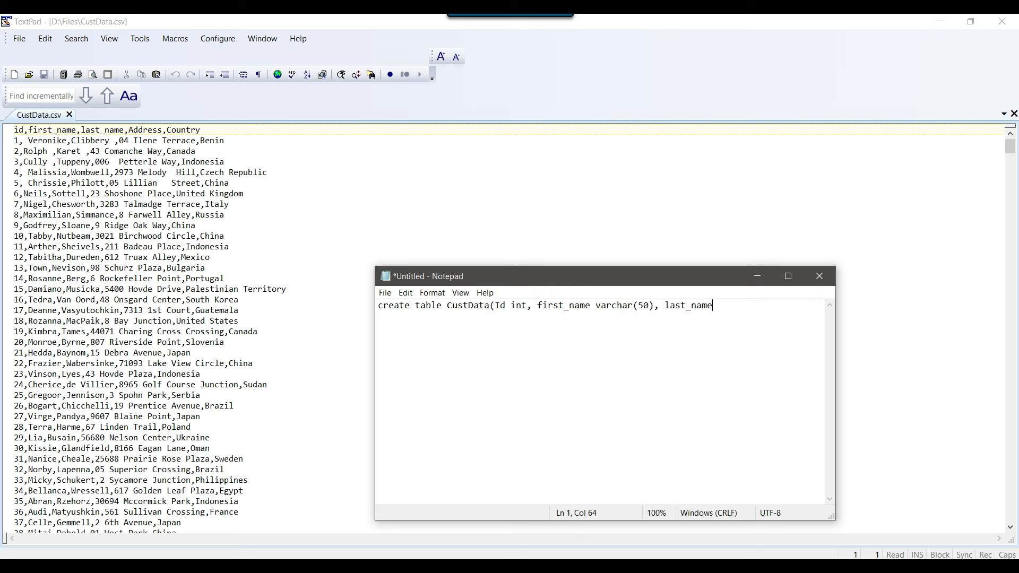
{"action": "type", "text": " varchar(50), Address varchar(100),"}
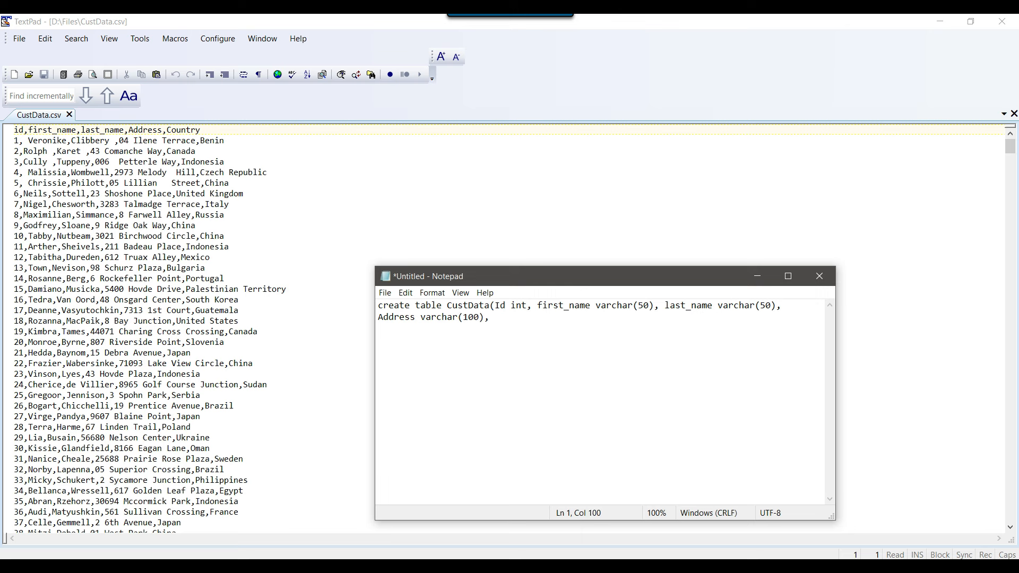
{"action": "type", "text": " Country varchar(100)"}
{"action": "key", "text": "ctrl+a"}
{"action": "key", "text": "ctrl+c"}
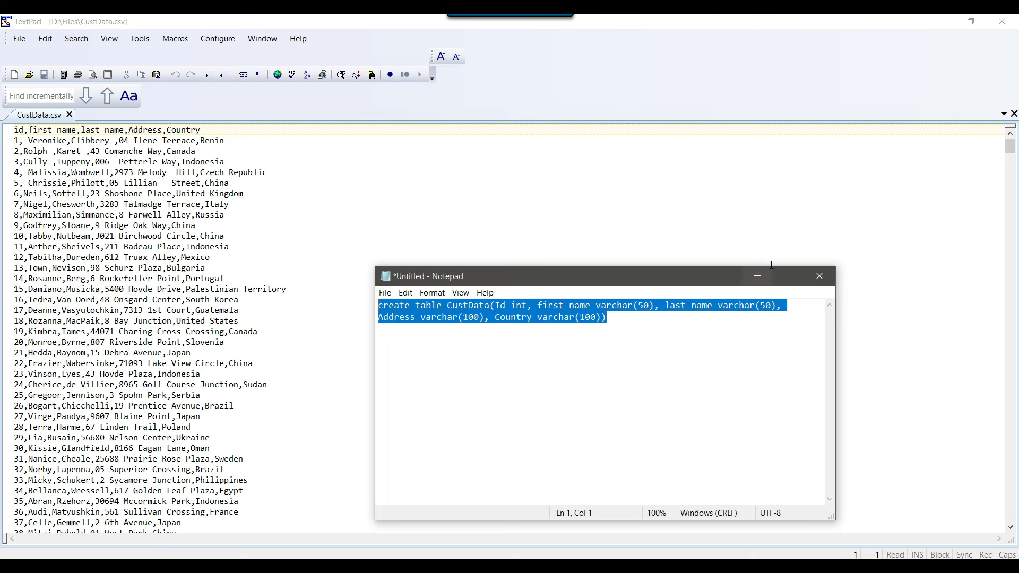
Switch to MySQL Workbench, paste the CustData create table statement below the existing query, and execute only that statement.
{"action": "left_click", "coordinate": [756, 276]}
{"action": "left_click", "coordinate": [718, 566]}
{"action": "left_click_drag", "start_coordinate": [188, 152], "coordinate": [231, 208]}
{"action": "key", "text": "ctrl+v"}
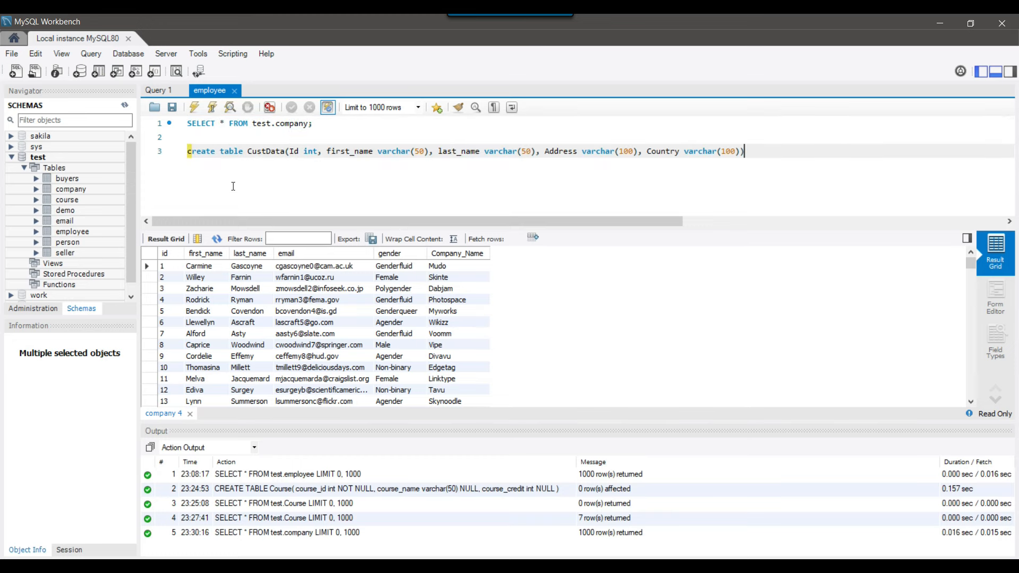
{"action": "key", "text": "shift+End"}
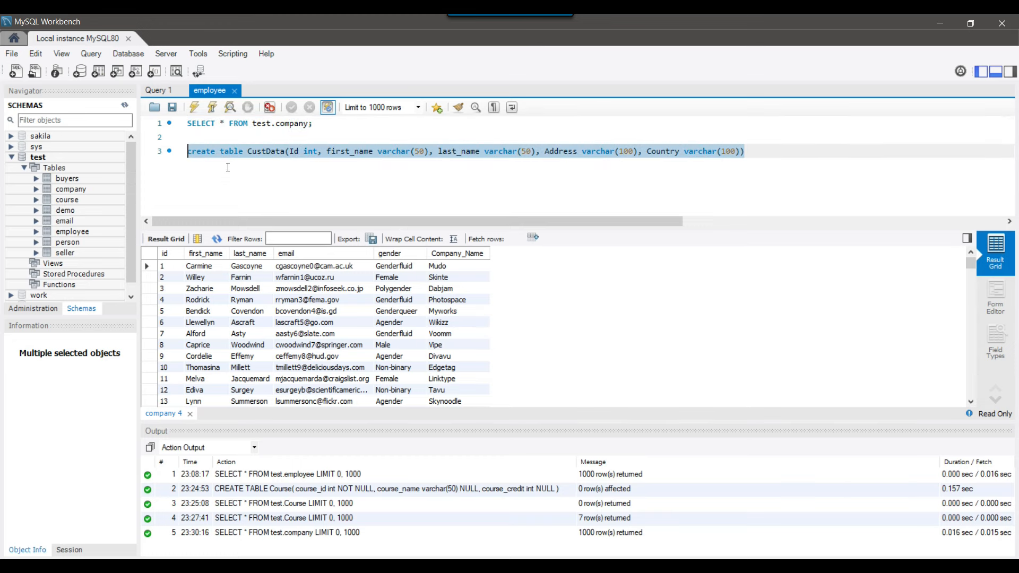
{"action": "left_click", "coordinate": [196, 108]}
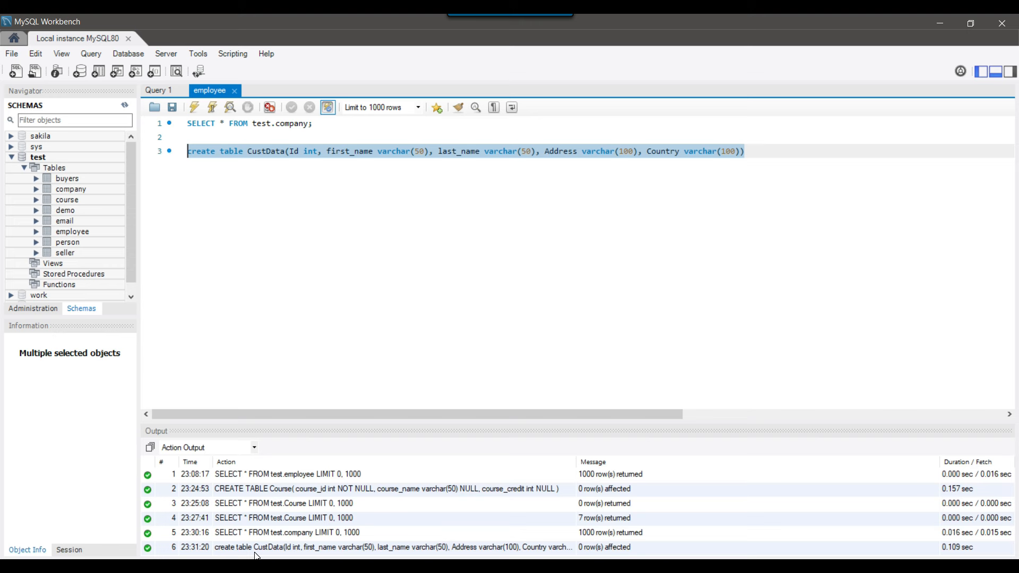
Refresh the test schema's table list and select the custdata table to inspect its columns.
{"action": "right_click", "coordinate": [59, 170]}
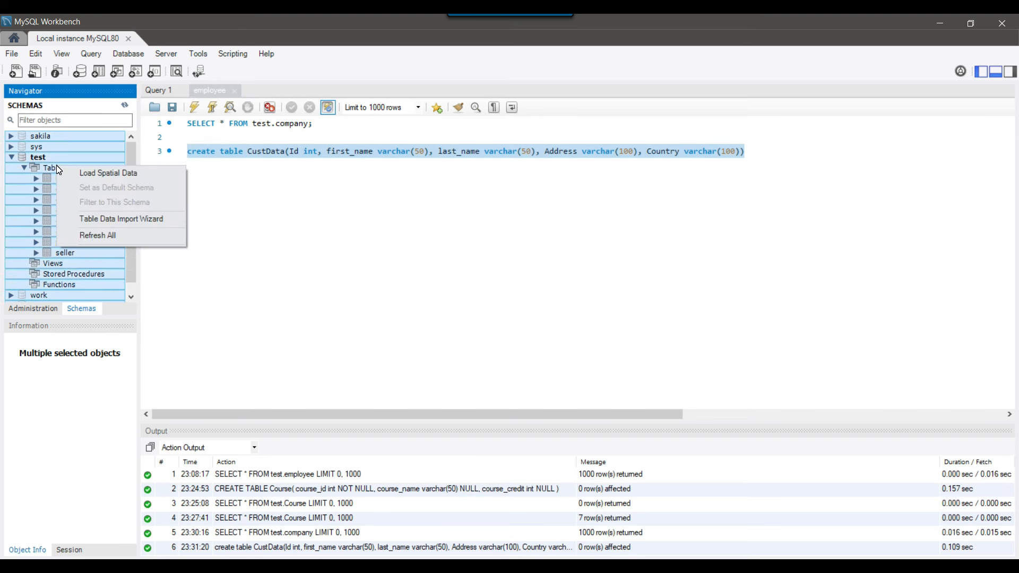
{"action": "left_click", "coordinate": [252, 274]}
{"action": "right_click", "coordinate": [61, 167]}
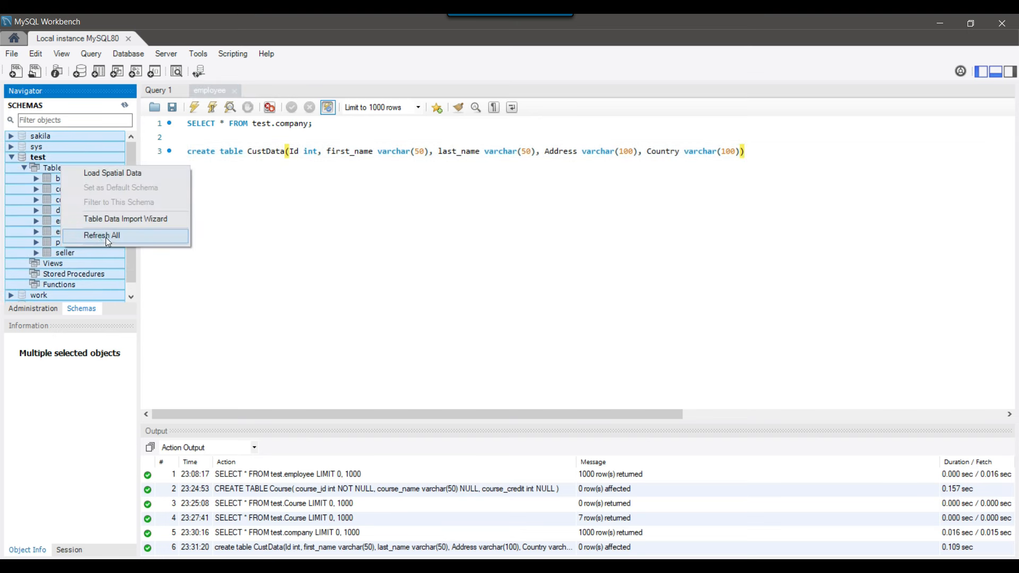
{"action": "left_click", "coordinate": [106, 237]}
{"action": "left_click", "coordinate": [69, 210]}
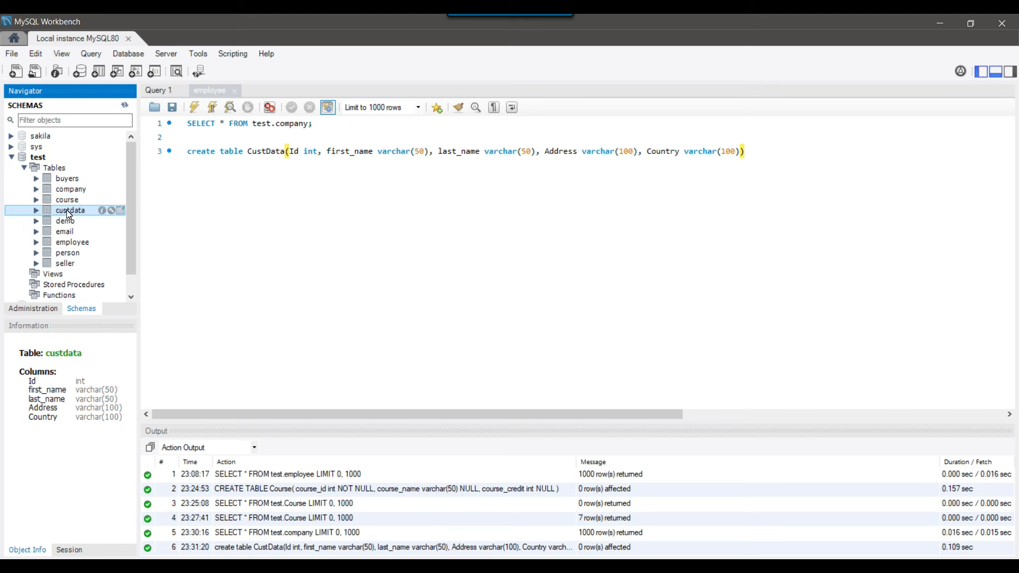
{"action": "left_click", "coordinate": [242, 205]}
{"action": "left_click", "coordinate": [65, 210]}
Change the existing SELECT query to read from test.custdata and run it.
{"action": "double_click", "coordinate": [290, 124]}
{"action": "type", "text": "custdata"}
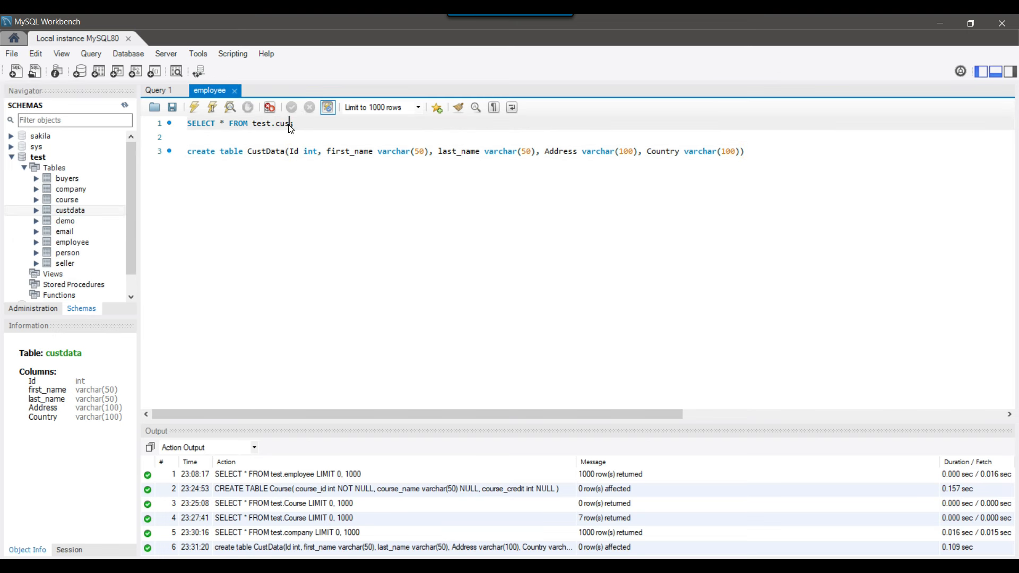
{"action": "key", "text": "shift+Home"}
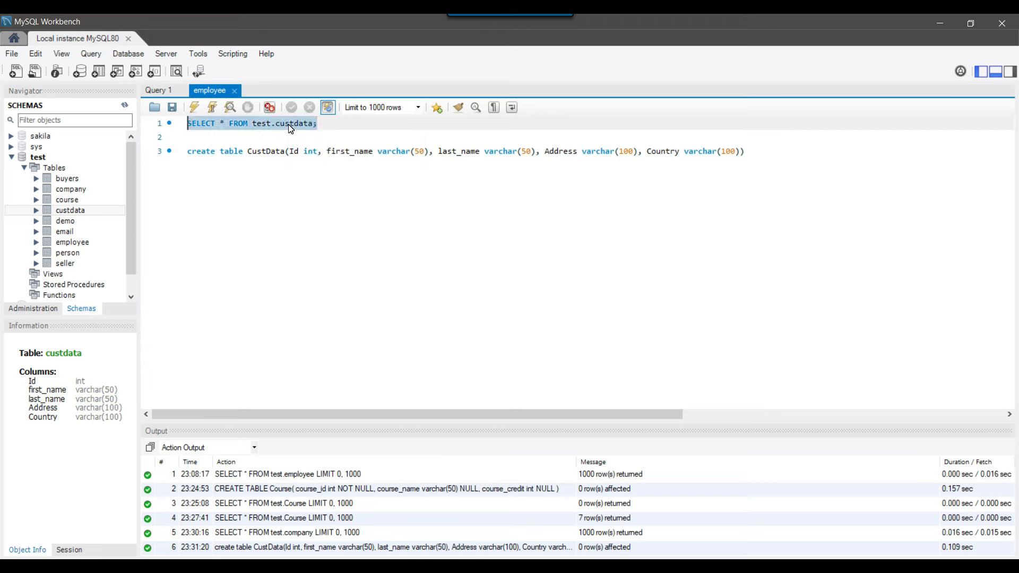
{"action": "left_click", "coordinate": [194, 108]}
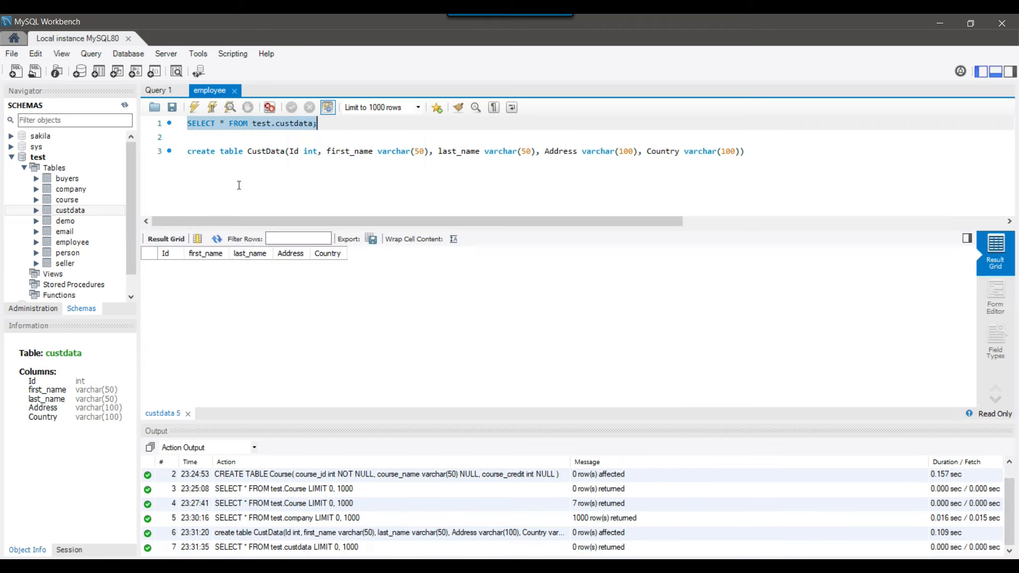
Close TextPad, return to the Visual Studio data flow, and assign the Devart MySQL Connection Manager to the Devart MySQL Destination.
{"action": "left_click", "coordinate": [789, 566]}
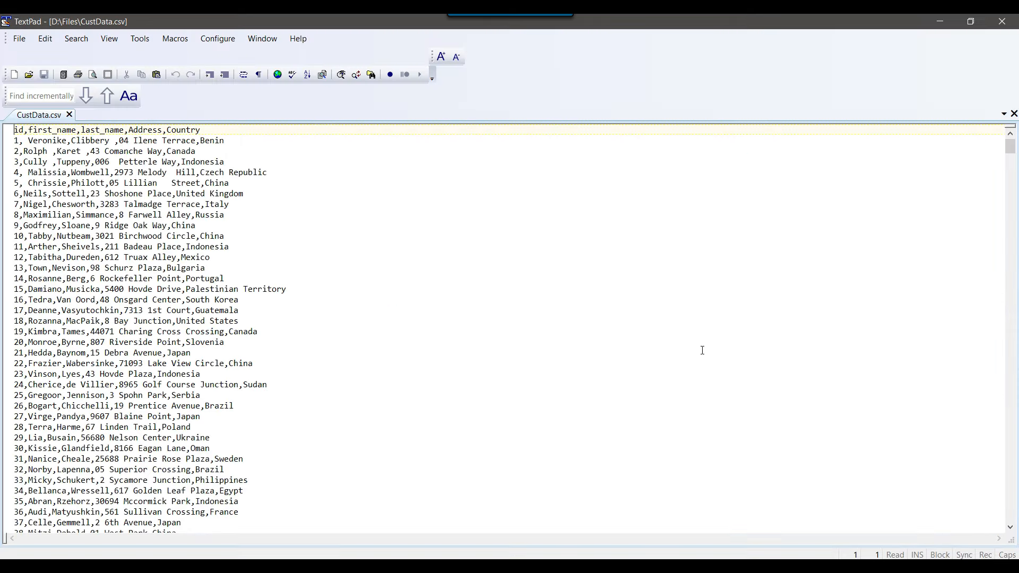
{"action": "left_click", "coordinate": [1004, 24]}
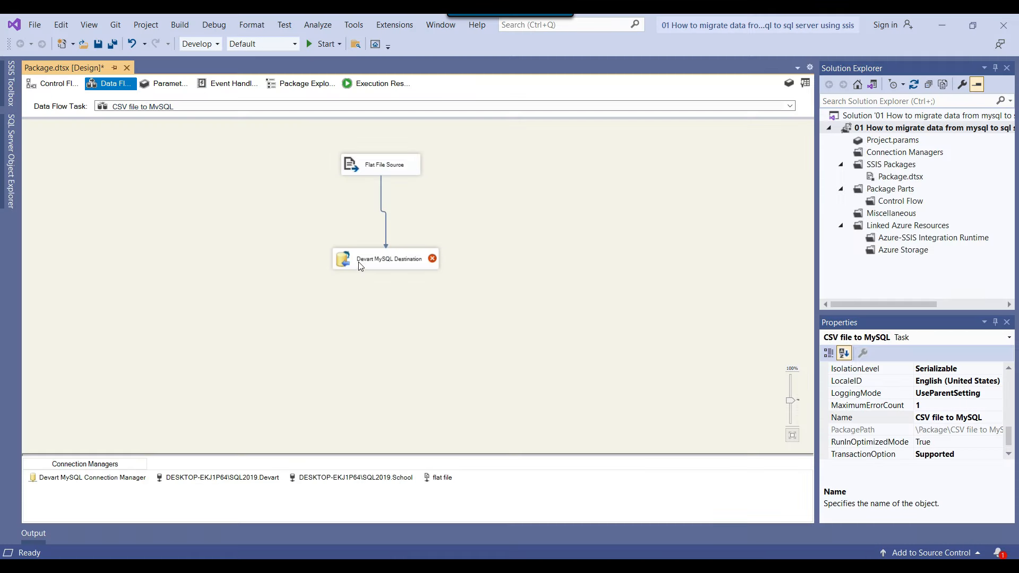
{"action": "right_click", "coordinate": [360, 263]}
{"action": "left_click", "coordinate": [389, 271]}
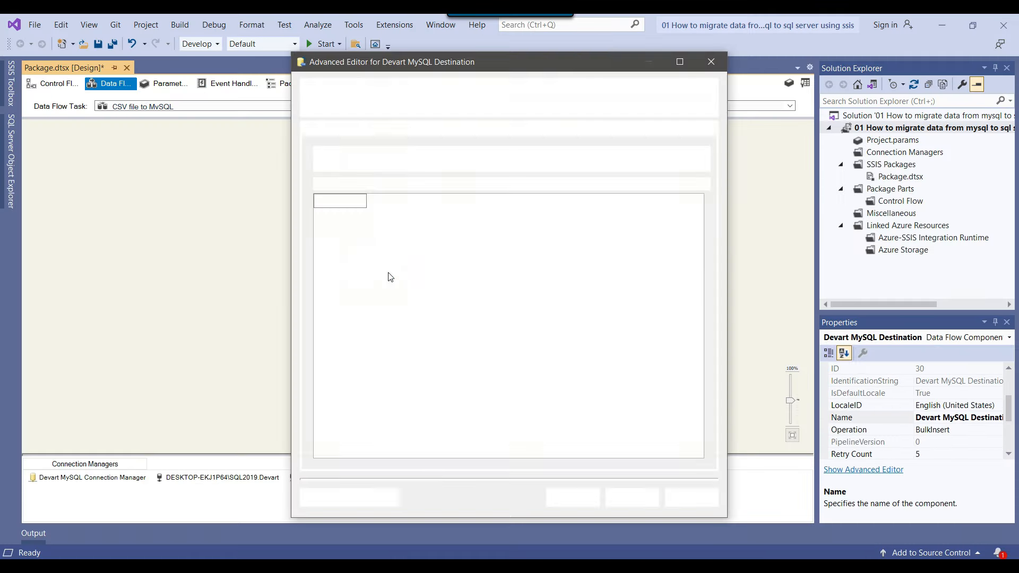
{"action": "left_click", "coordinate": [532, 215]}
{"action": "left_click", "coordinate": [535, 215]}
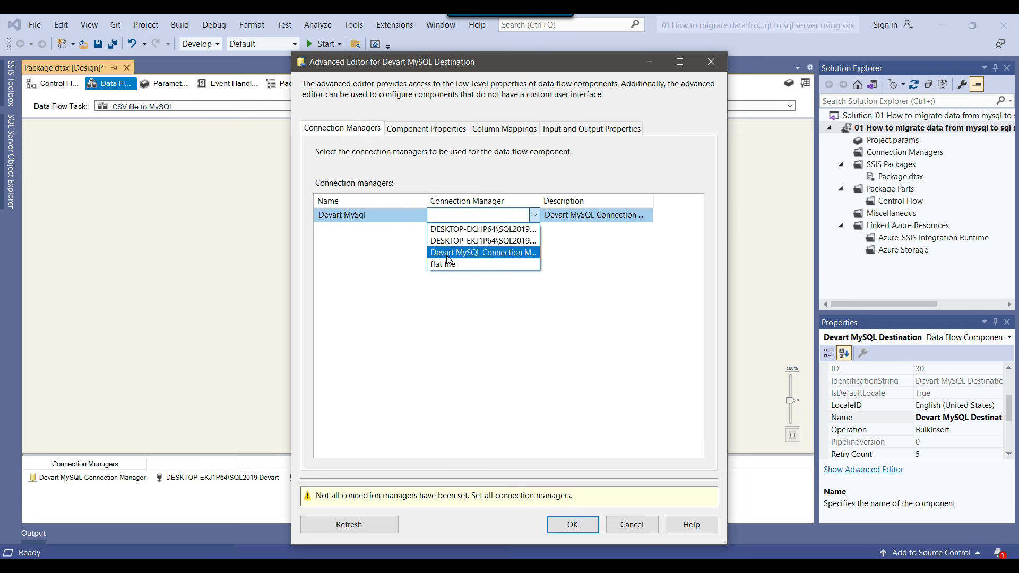
{"action": "left_click", "coordinate": [466, 254]}
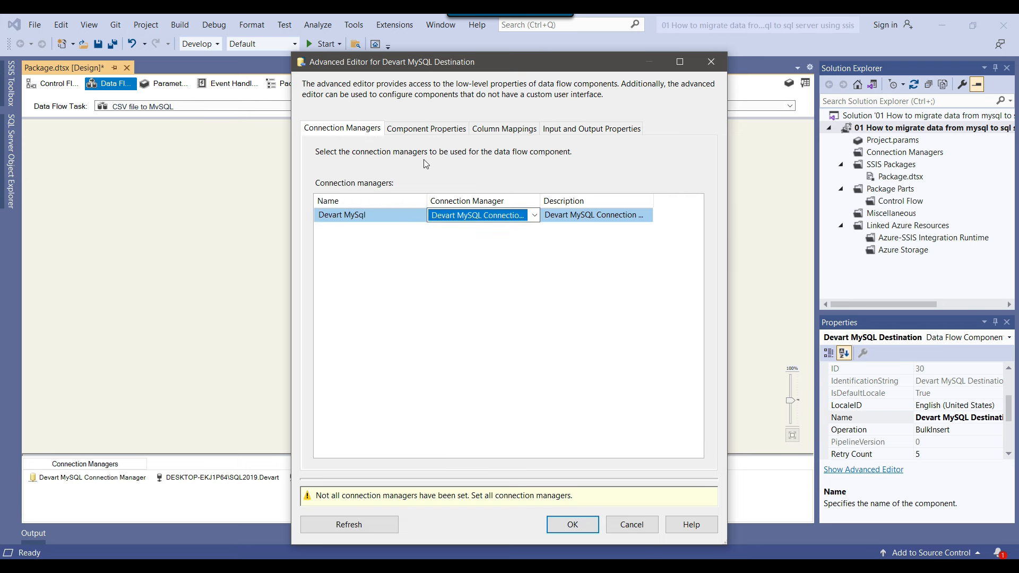
Set the Devart MySQL Destination's TableName to custdata, check the column mappings, and apply the settings.
{"action": "left_click", "coordinate": [422, 130]}
{"action": "scroll", "coordinate": [619, 348], "scroll_direction": "down", "scroll_amount": 1}
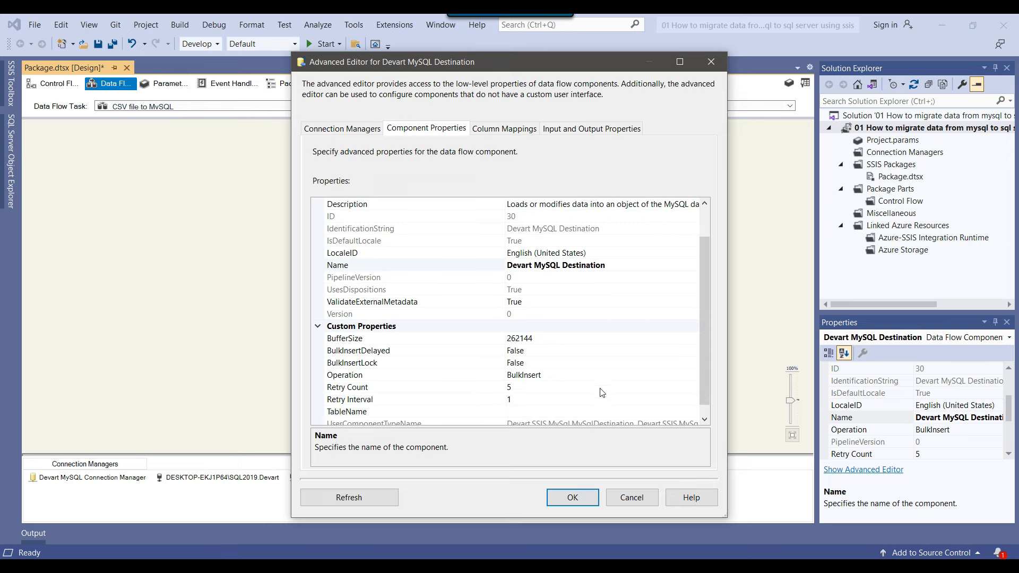
{"action": "left_click", "coordinate": [576, 412]}
{"action": "left_click", "coordinate": [694, 412]}
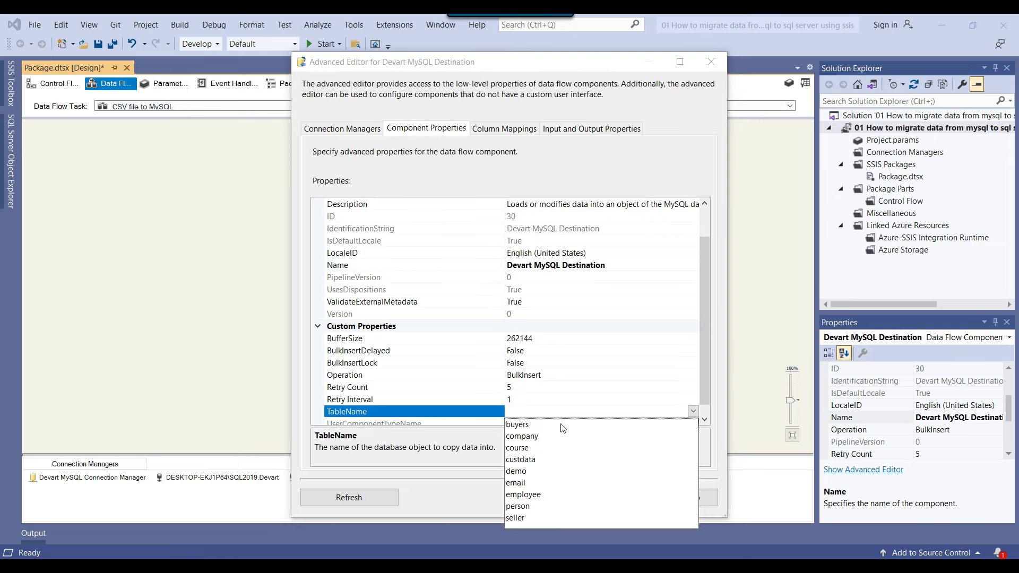
{"action": "left_click", "coordinate": [522, 460]}
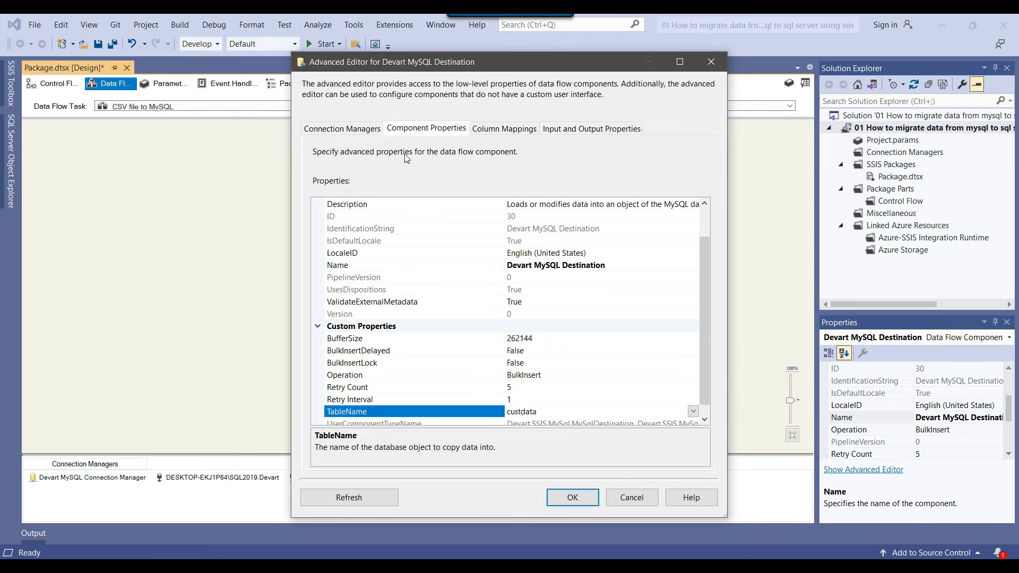
{"action": "left_click", "coordinate": [486, 130]}
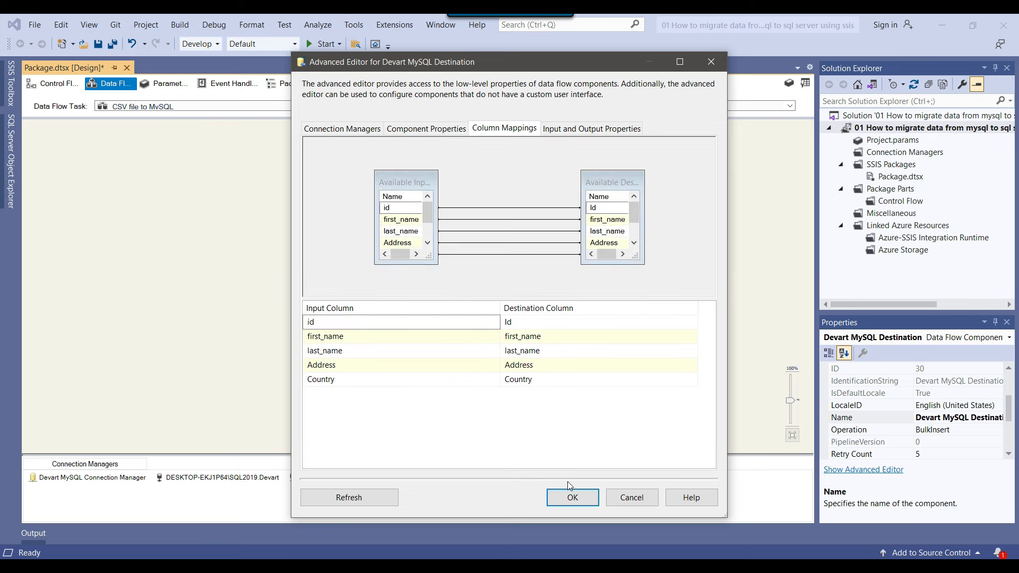
{"action": "left_click", "coordinate": [580, 507]}
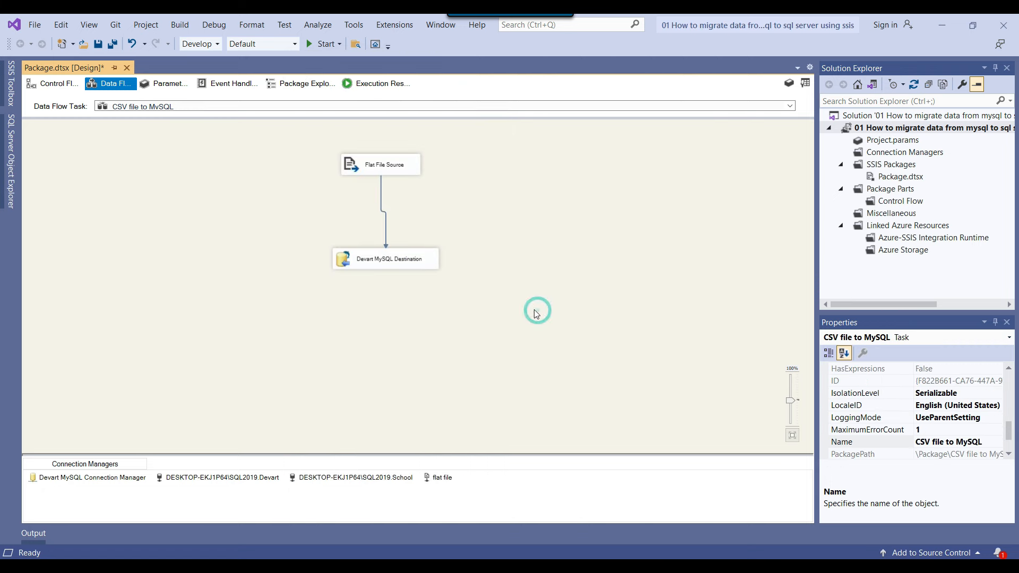
Execute the "CSV file to MySQL" data flow task.
{"action": "right_click", "coordinate": [231, 186]}
{"action": "left_click", "coordinate": [280, 270]}
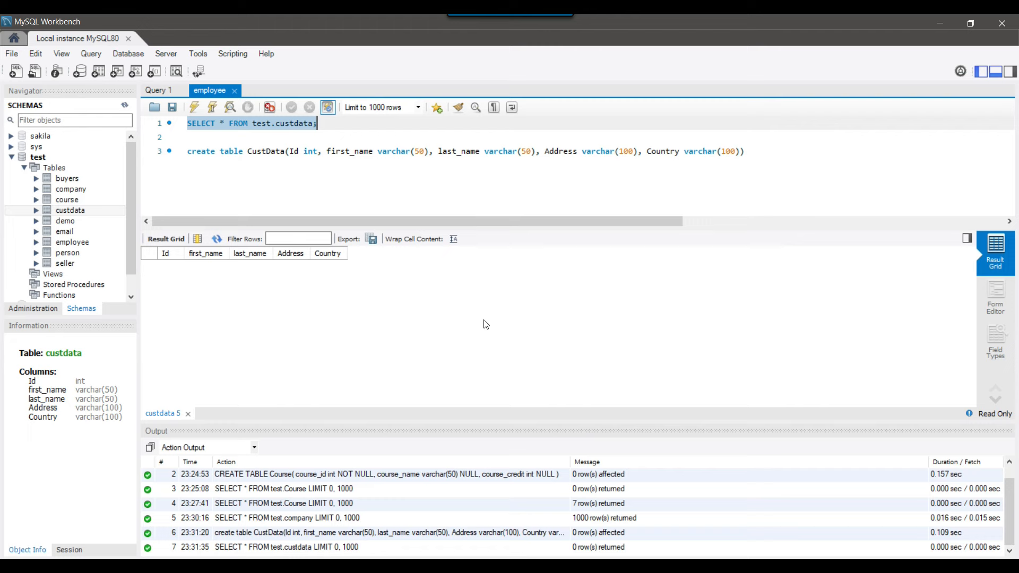
Rerun the test.custdata SELECT query in MySQL Workbench, then return to Visual Studio and view the package's control flow.
{"action": "left_click", "coordinate": [194, 109]}
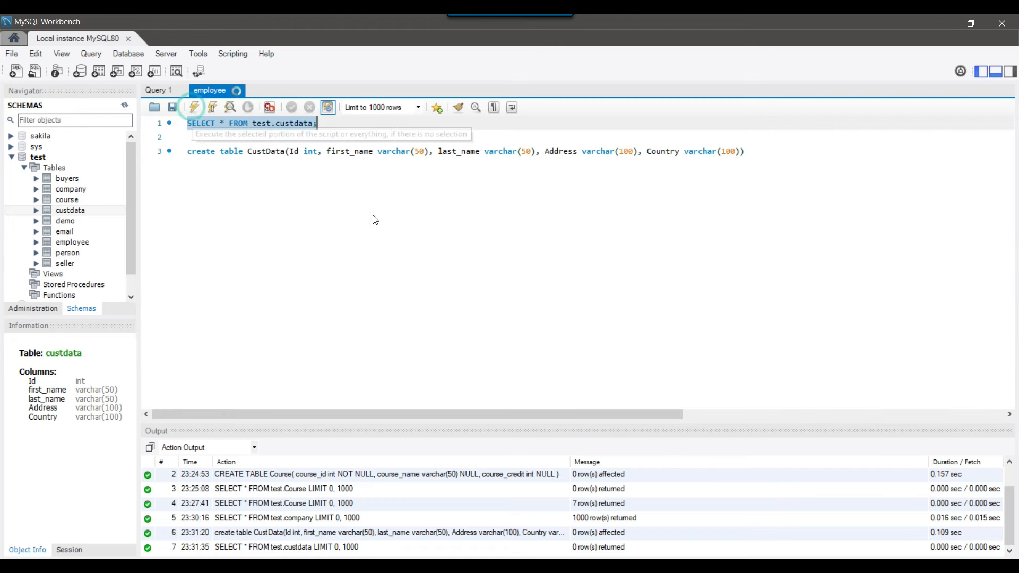
{"action": "mouse_move", "coordinate": [970, 265]}
{"action": "left_mouse_down"}
{"action": "mouse_move", "coordinate": [969, 396]}
{"action": "mouse_move", "coordinate": [971, 263]}
{"action": "left_mouse_up"}
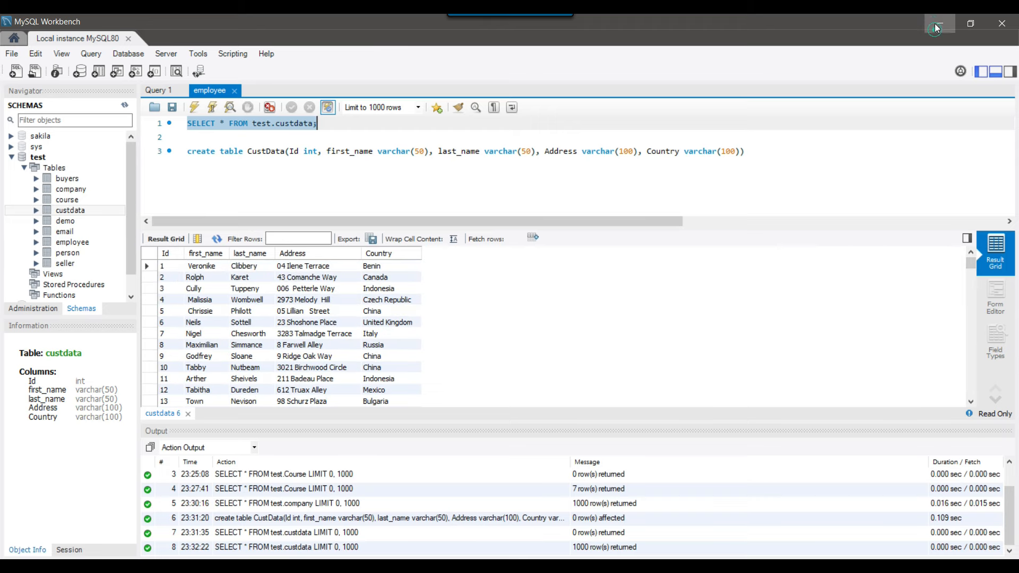
{"action": "left_click", "coordinate": [937, 25]}
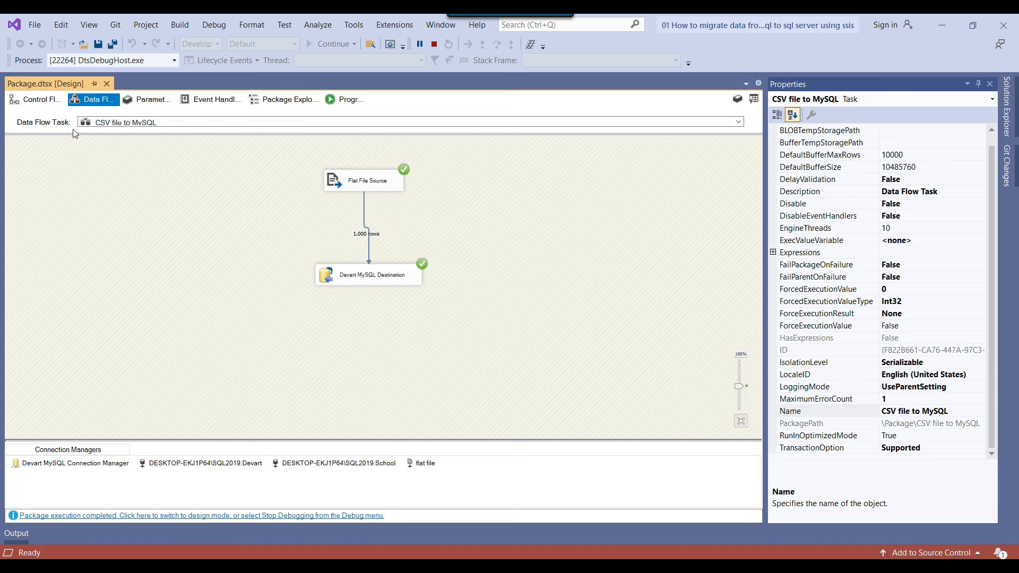
{"action": "left_click", "coordinate": [35, 100]}
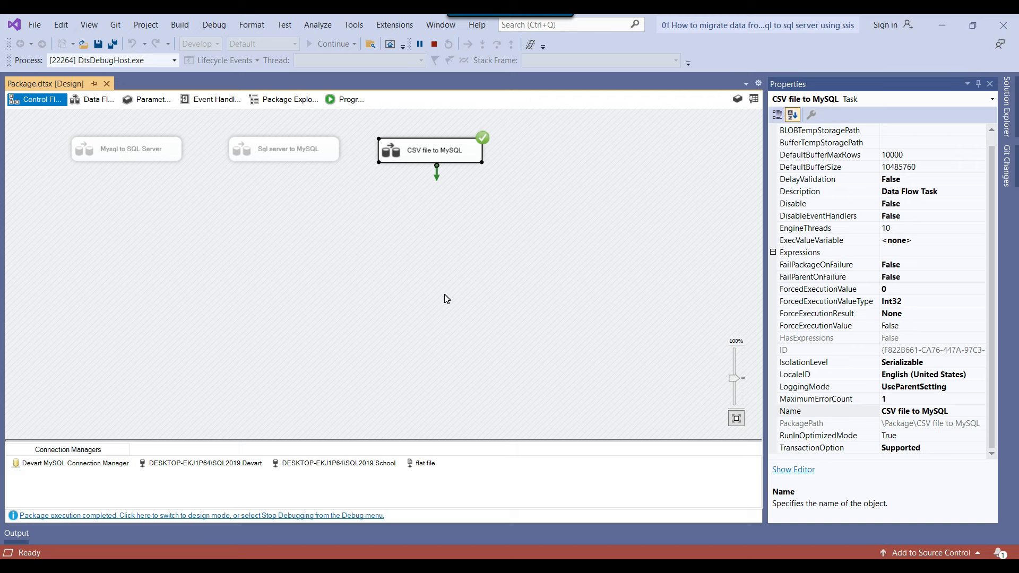
Switch to the browser, go back to Devart's SSIS Data Flow Components for MySQL overview page, and examine its feature descriptions.
{"action": "left_click", "coordinate": [443, 567]}
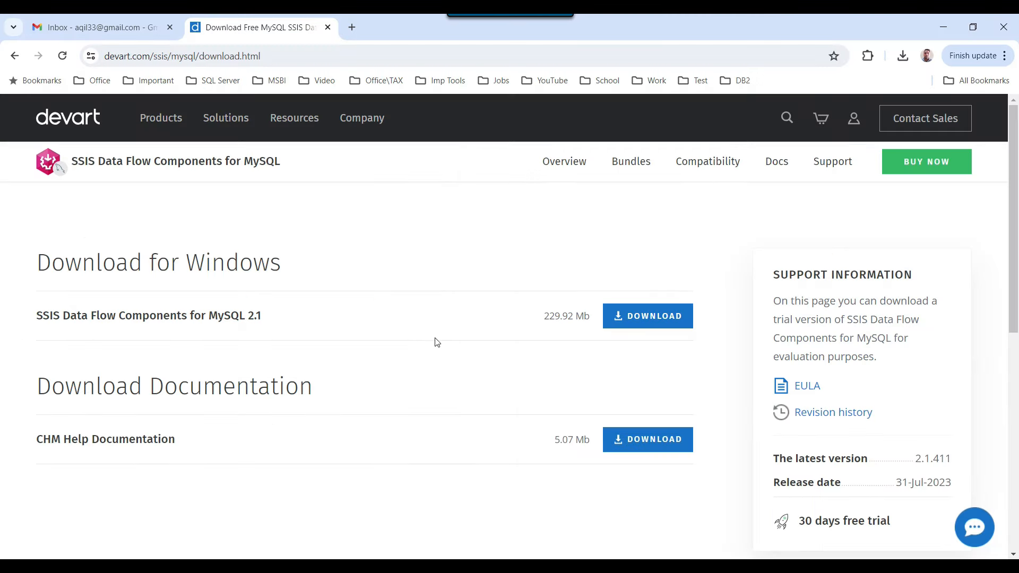
{"action": "left_click", "coordinate": [15, 56]}
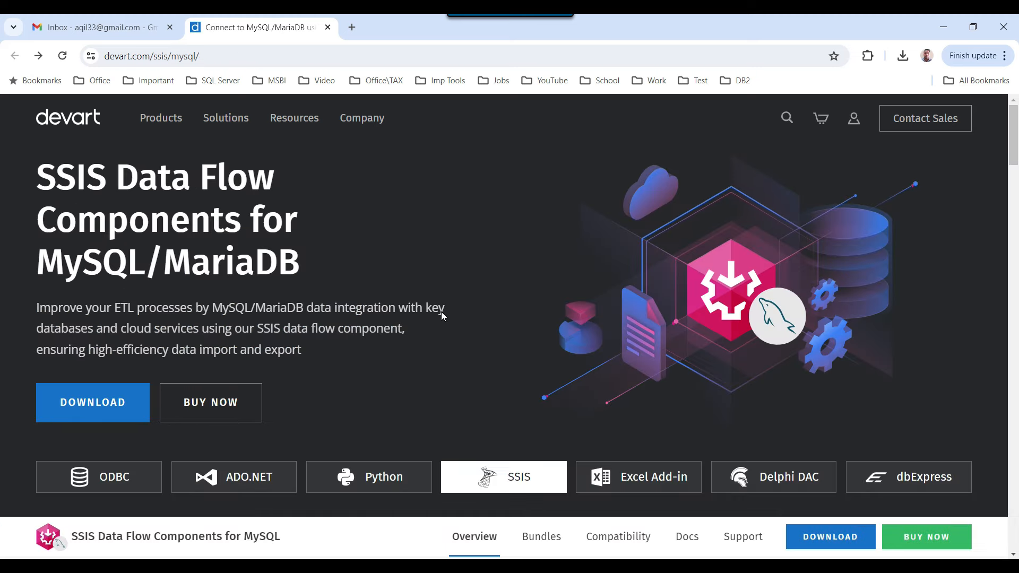
{"action": "scroll", "coordinate": [447, 314], "scroll_direction": "down", "scroll_amount": 5}
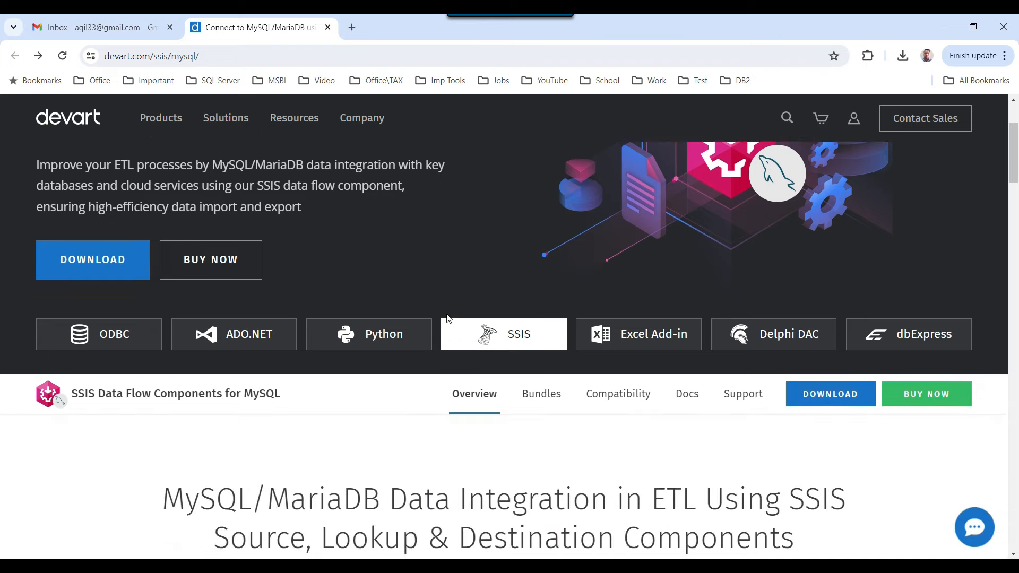
{"action": "scroll", "coordinate": [447, 318], "scroll_direction": "up", "scroll_amount": 1}
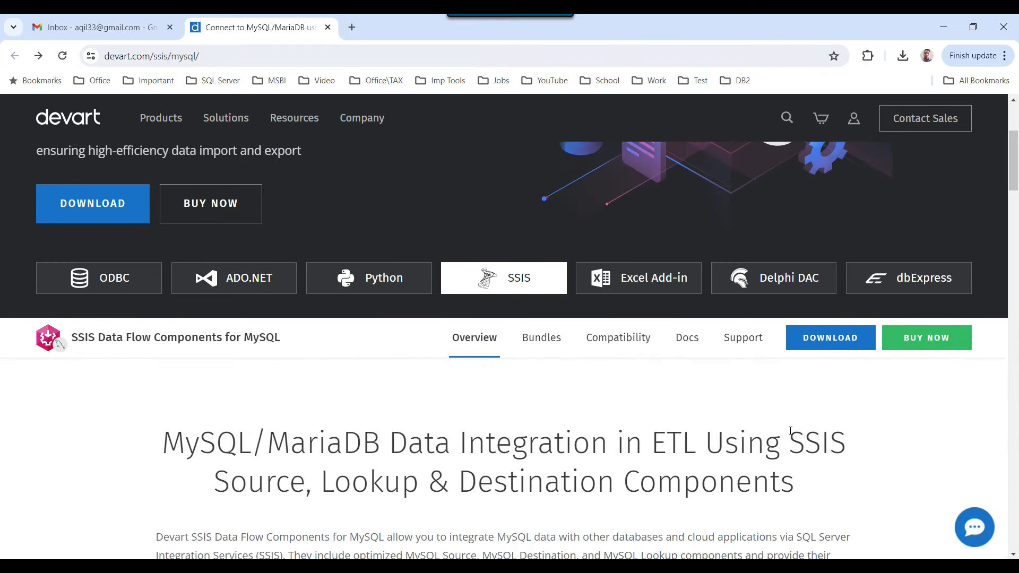
{"action": "scroll", "coordinate": [797, 412], "scroll_direction": "down", "scroll_amount": 3}
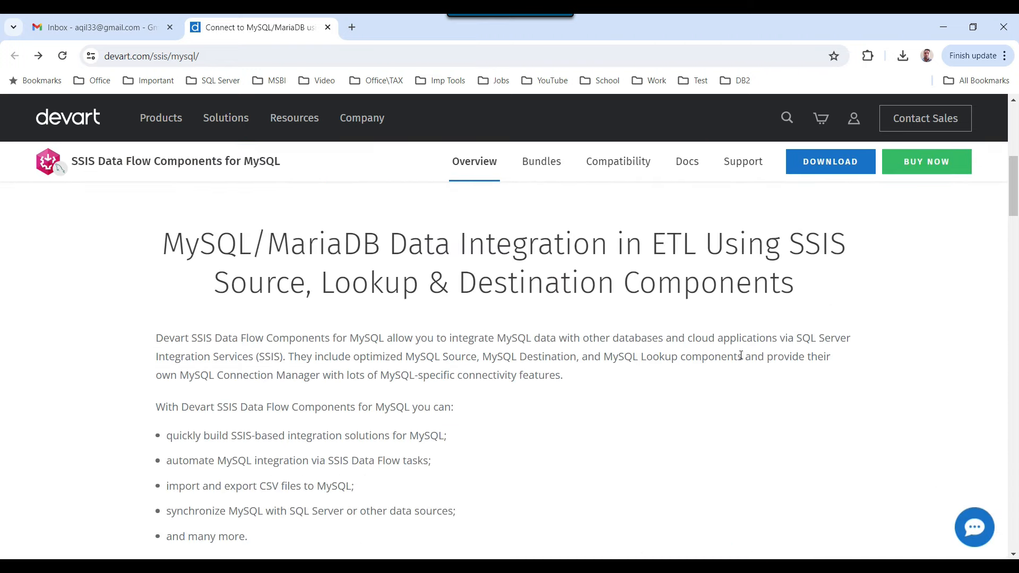
{"action": "scroll", "coordinate": [741, 355], "scroll_direction": "down", "scroll_amount": 7}
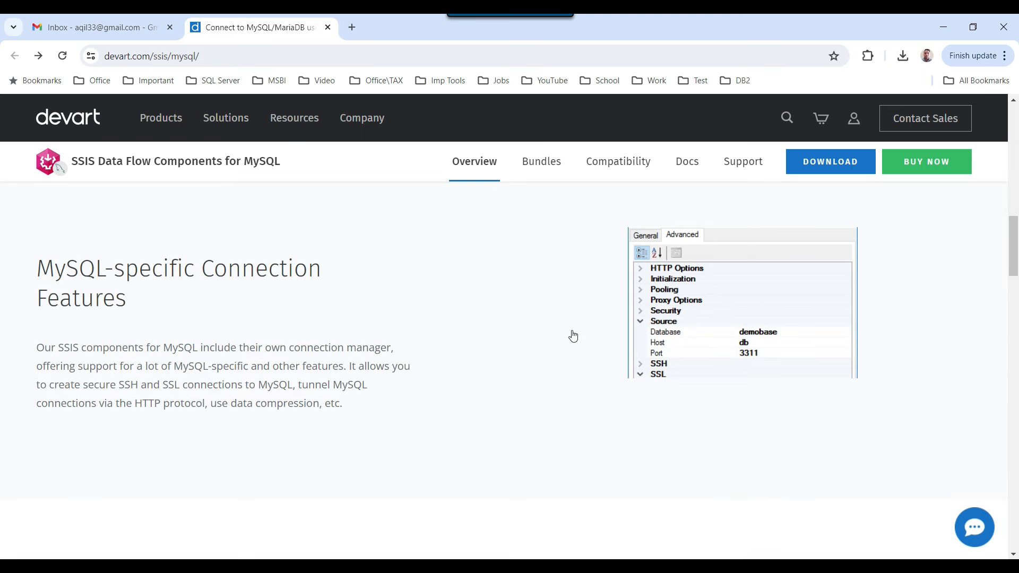
{"action": "left_click", "coordinate": [306, 55]}
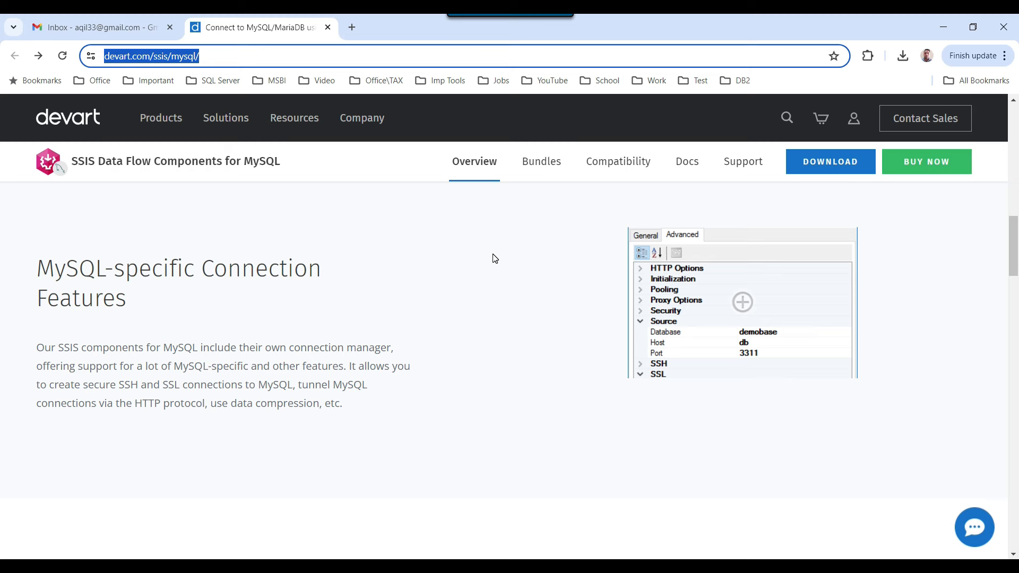
{"action": "left_click", "coordinate": [953, 30]}
{"action": "left_click", "coordinate": [696, 210]}
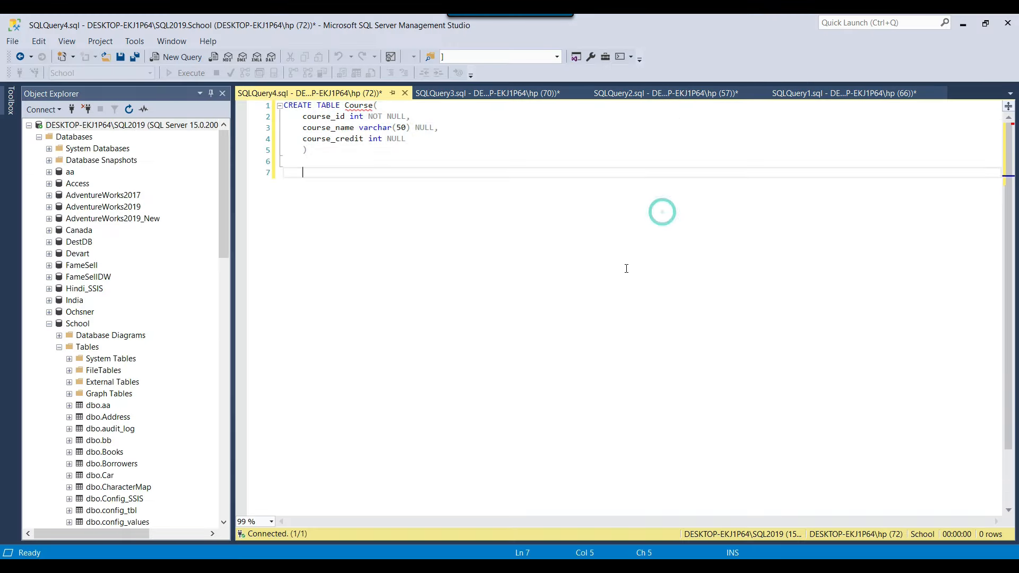